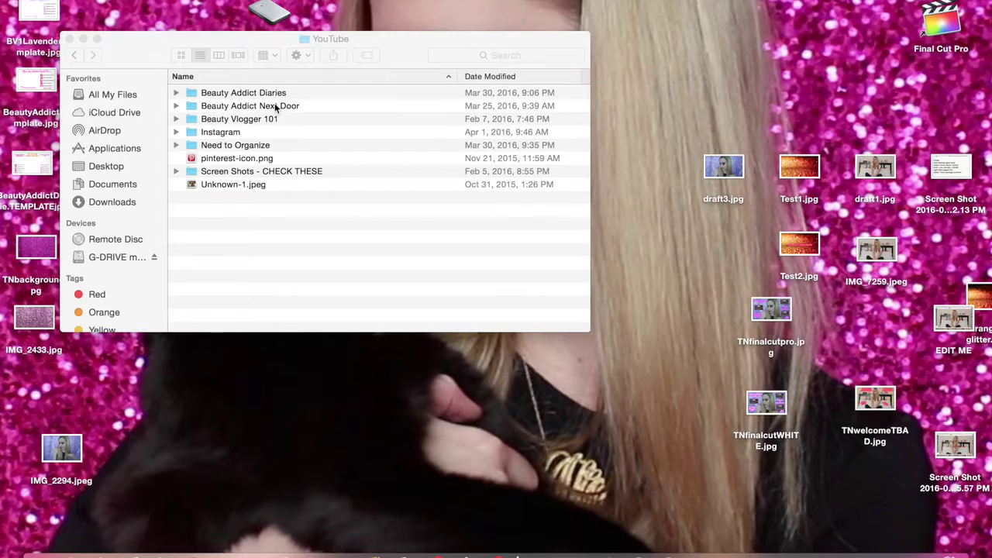
Open the "Vlog #1 Videos - St Patricks Day Weekend" folder inside the Beauty Addict Diaries folder.
double_click(275, 95)
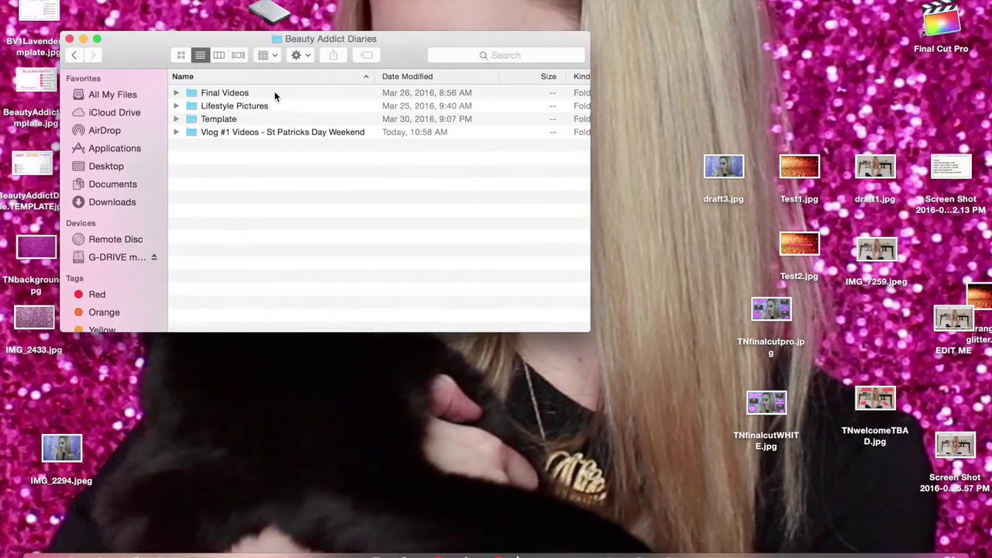
double_click(234, 132)
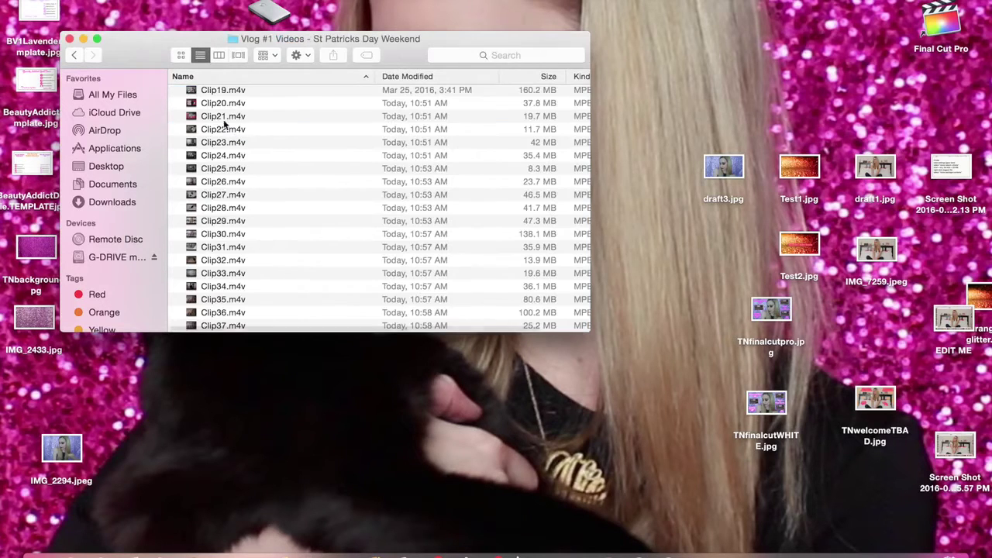
drag(157, 31, 102, 31)
Look through the numbered clip files from Clip20.m4v back to the first clip and down again to find the ones to add.
click(165, 106)
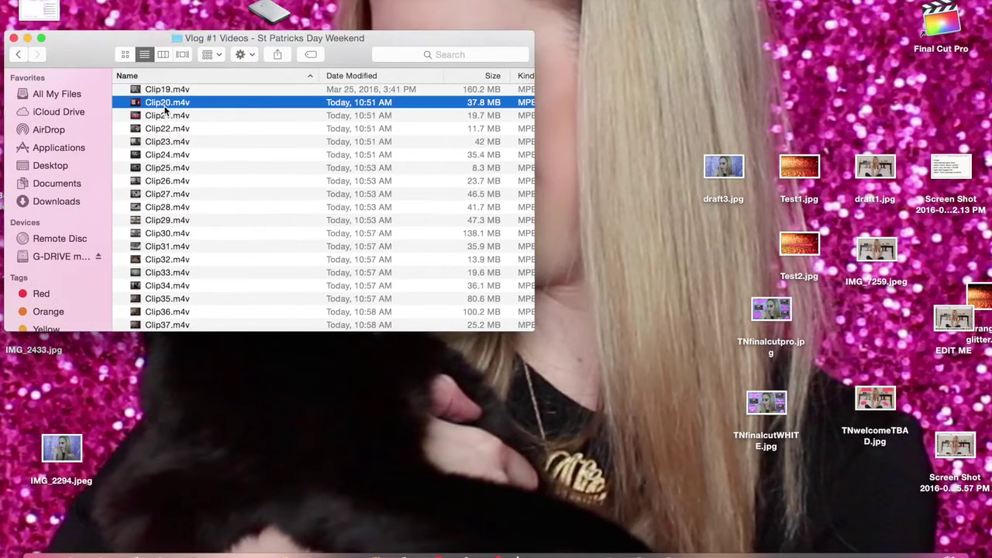
key(Up)
key(Up)
key(Up)
key(Up)
key(Up)
key(Up)
key(Up)
key(Up)
key(Up)
key(Up)
key(Up)
key(Up)
key(Up)
key(Up)
key(Up)
key(Up)
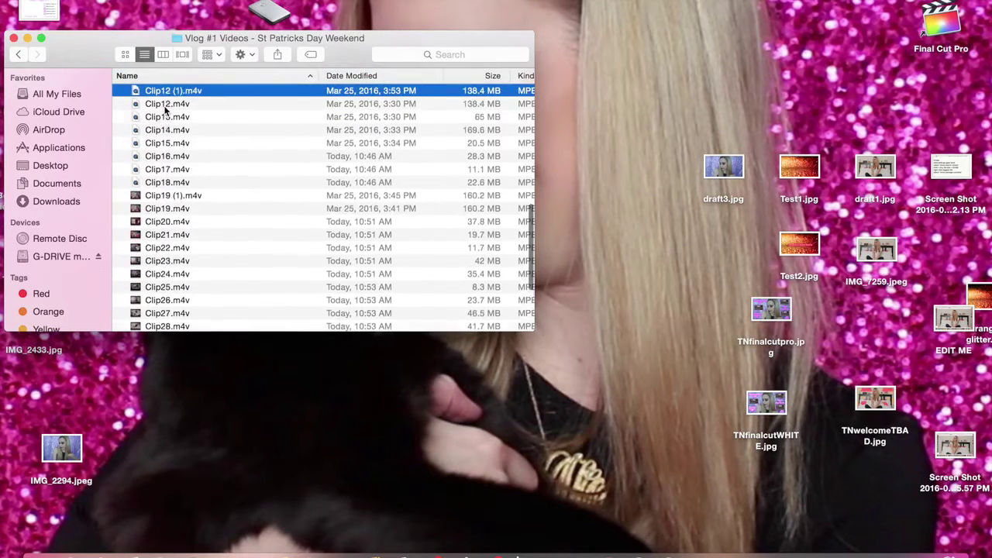
key(Up)
key(Up)
key(Up)
key(Up)
key(Up)
key(Up)
key(Up)
key(Up)
key(Up)
key(Up)
key(Up)
key(Up)
key(Up)
key(Up)
key(Up)
key(Up)
key(Up)
key(Up)
key(Up)
key(Up)
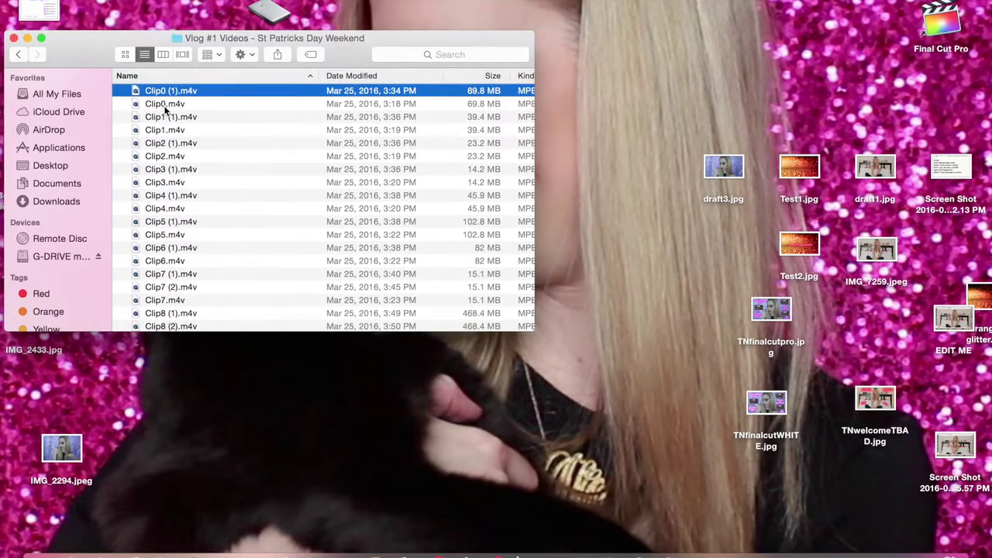
key(Down)
key(Down)
key(Down)
key(Down)
key(Down)
key(Down)
key(Down)
key(Down)
key(Down)
key(Down)
key(Down)
key(Down)
key(Down)
key(Down)
key(Down)
key(Down)
key(Down)
key(Down)
key(Down)
key(Down)
key(Down)
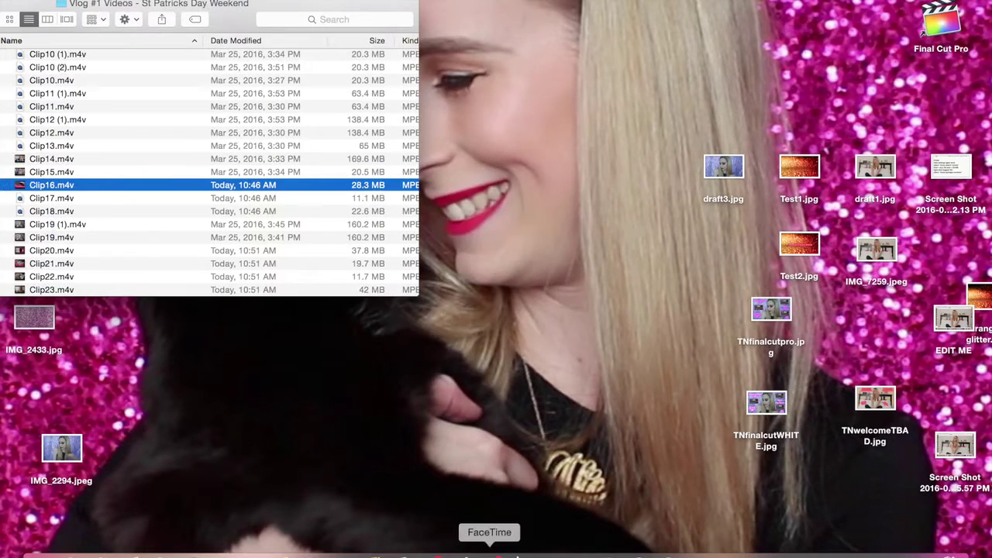
Switch to iMovie and open the Vlog iMovie project in place of the CF iMovie project.
click(516, 551)
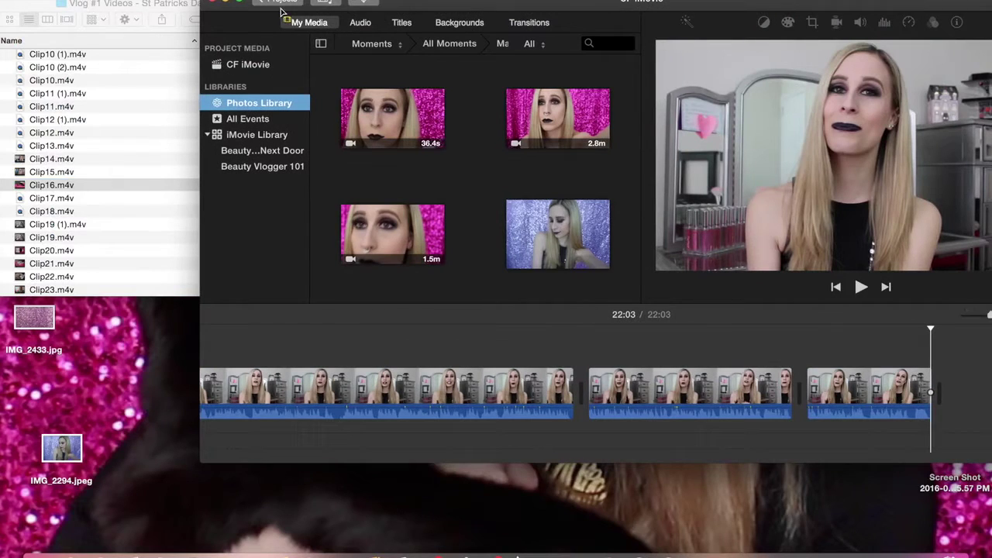
click(281, 7)
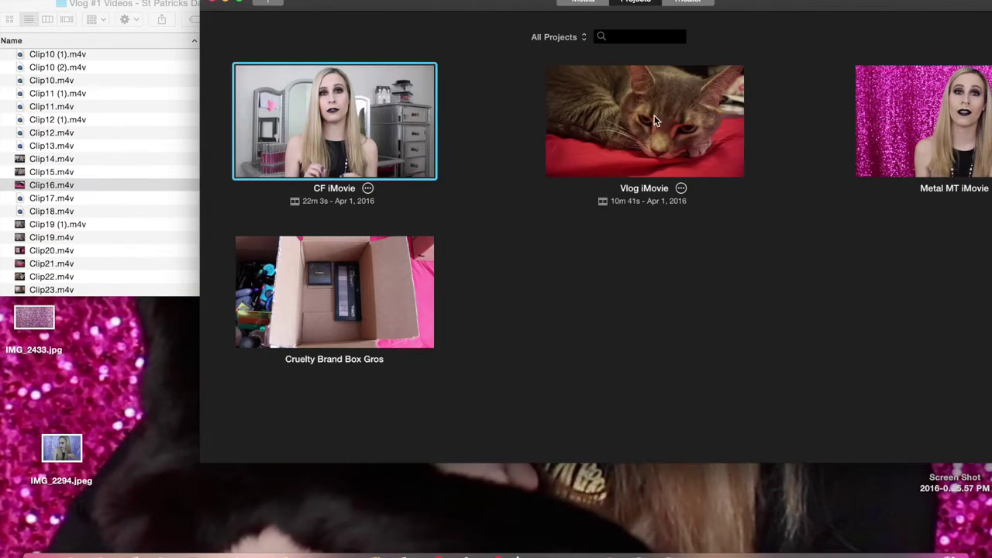
double_click(675, 96)
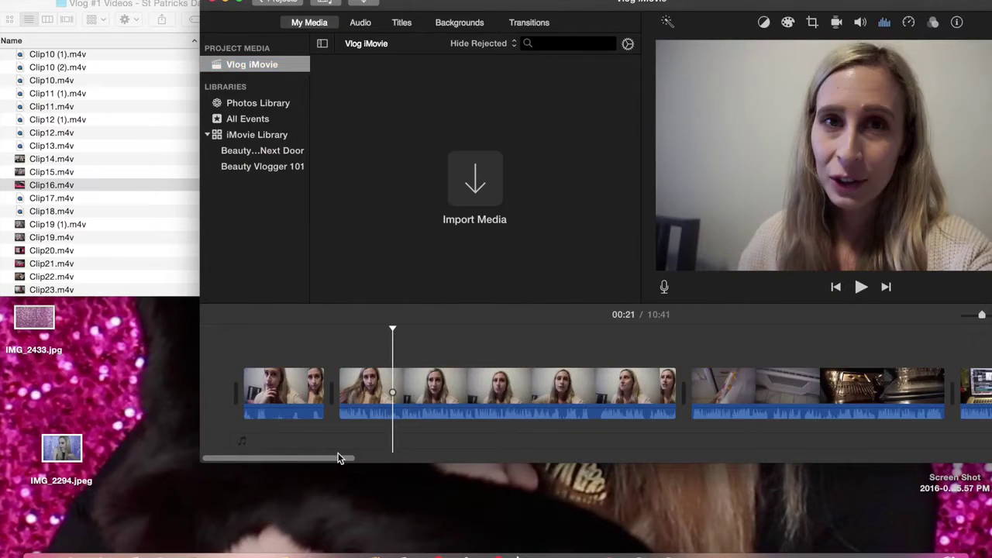
Add Clip16.m4v from the vlog folder to the end of the project timeline.
drag(339, 458, 703, 425)
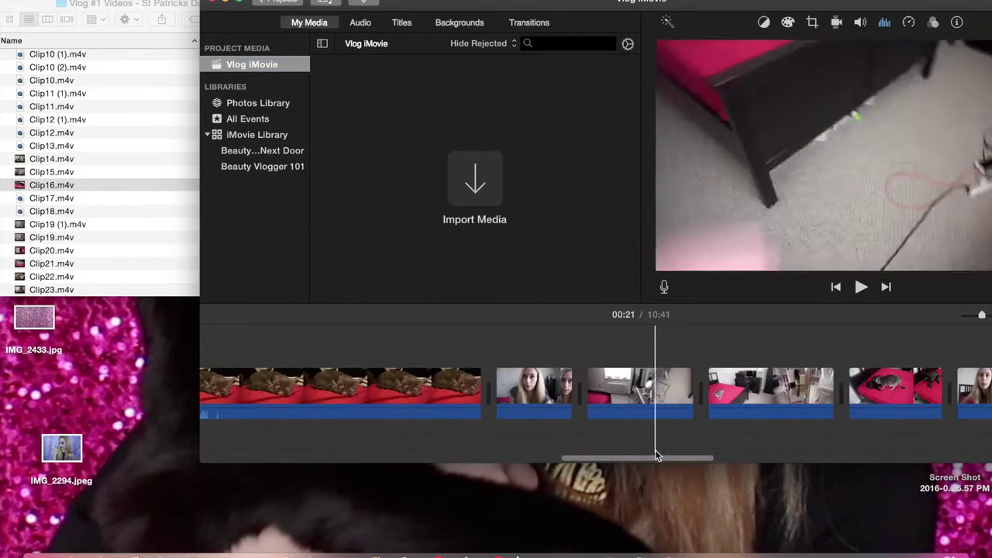
drag(659, 460, 984, 459)
drag(438, 5, 389, 6)
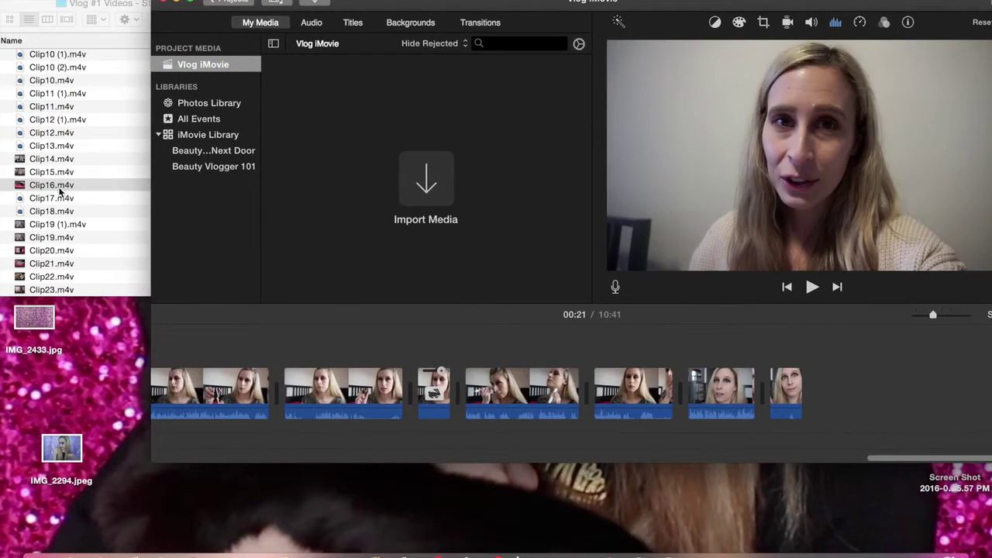
drag(91, 184, 883, 392)
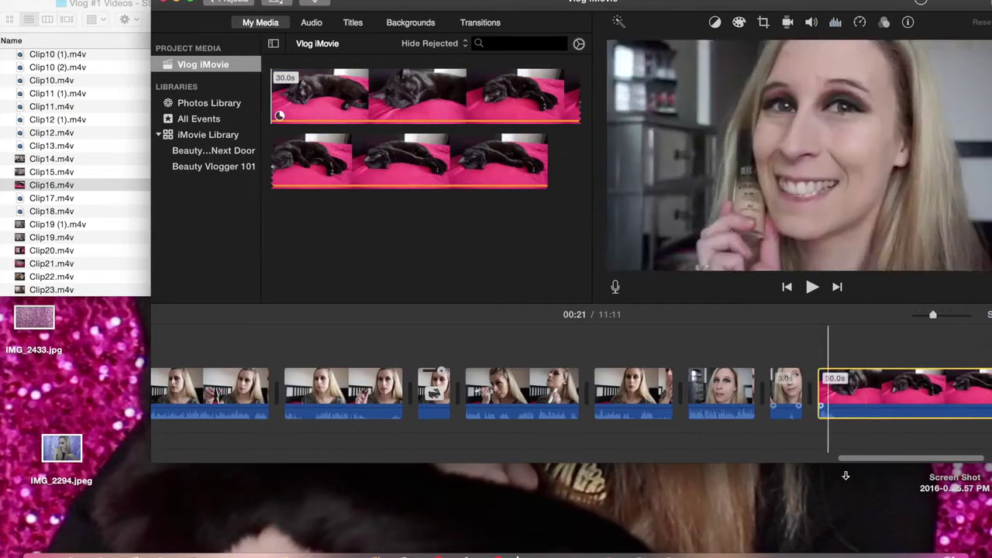
Append Clip17.m4v, Clip18.m4v and Clip19.m4v in order after the black cat clip in the timeline.
click(50, 198)
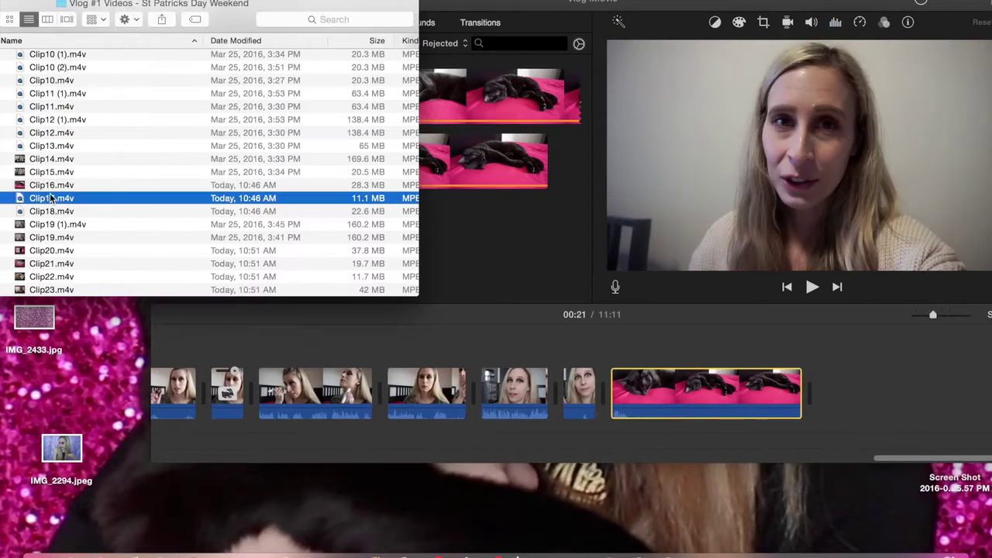
drag(990, 322, 905, 391)
click(176, 207)
drag(177, 208, 958, 383)
drag(902, 457, 930, 450)
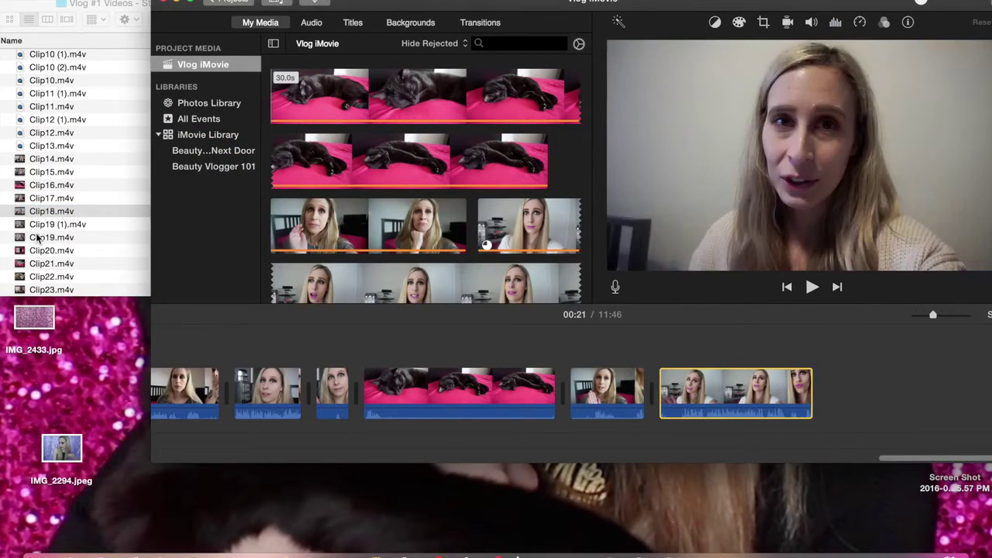
click(37, 238)
drag(783, 339, 821, 388)
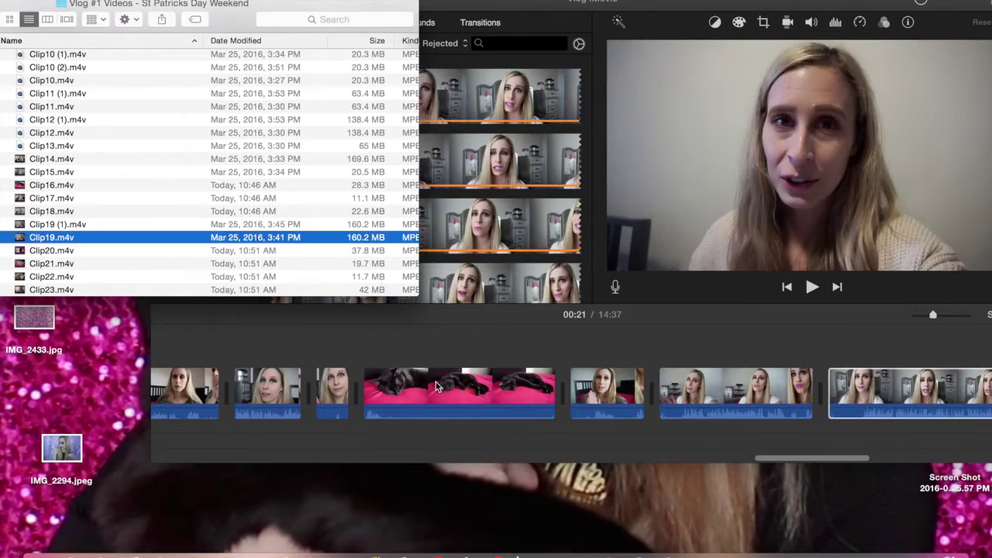
Turn on background noise reduction for the black cat clip and the 11.5-second clip that follows it.
click(432, 379)
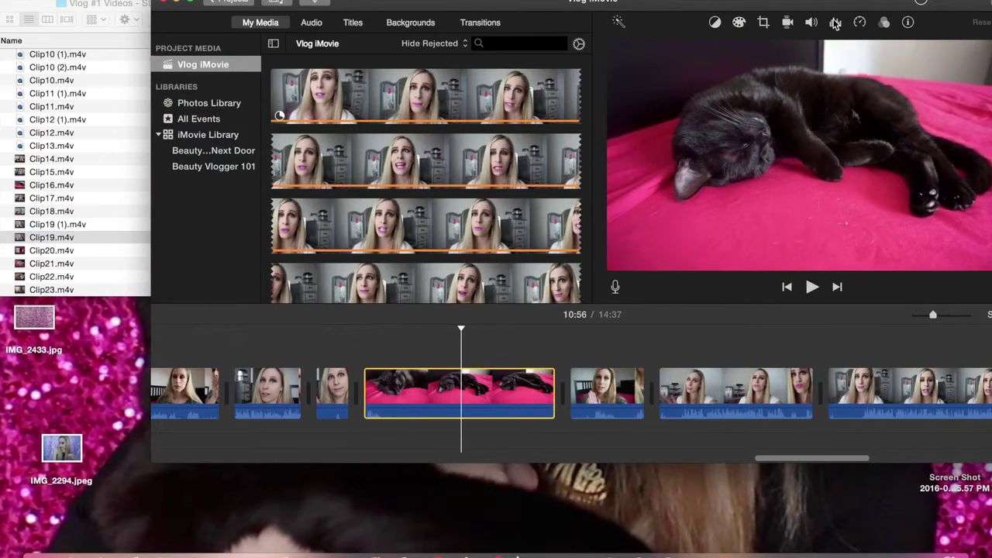
click(835, 22)
click(835, 26)
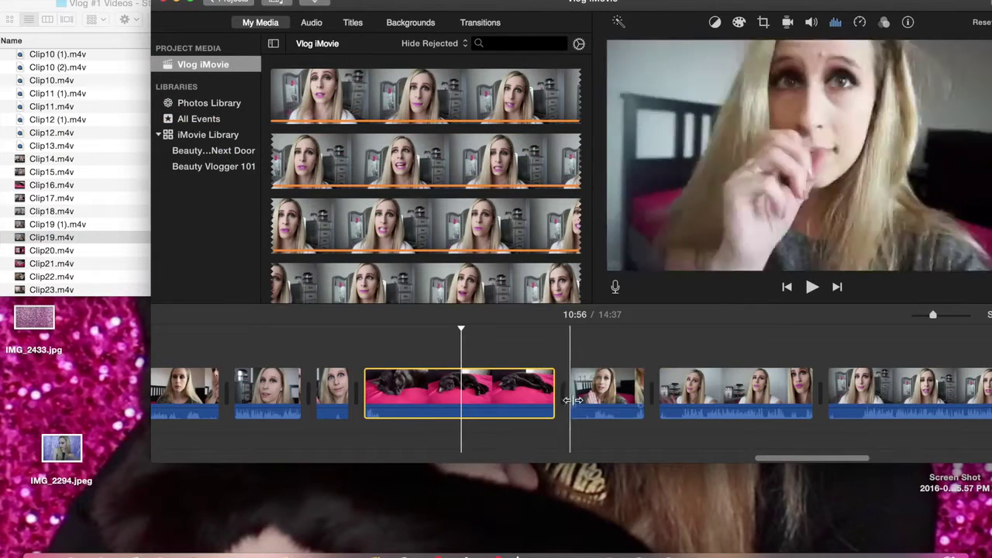
click(606, 384)
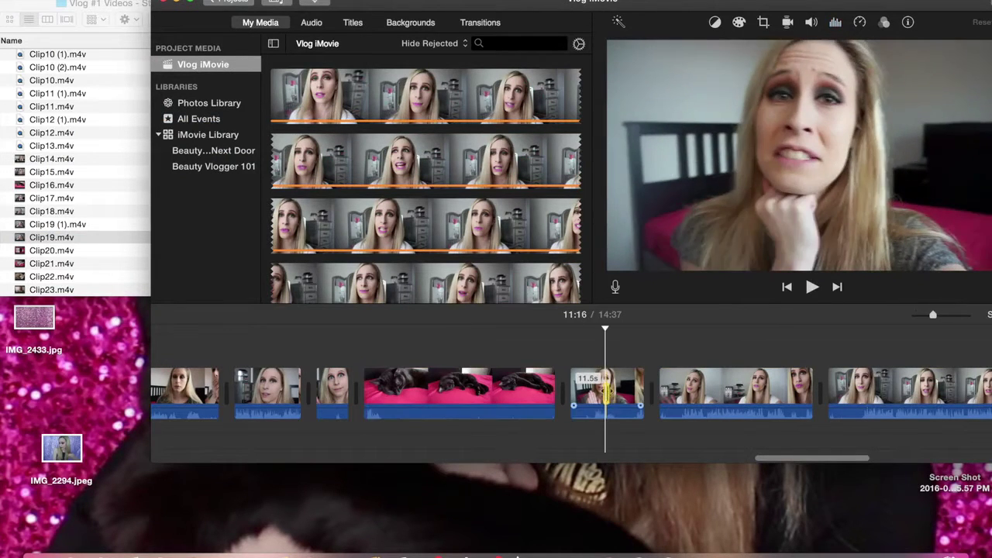
click(835, 23)
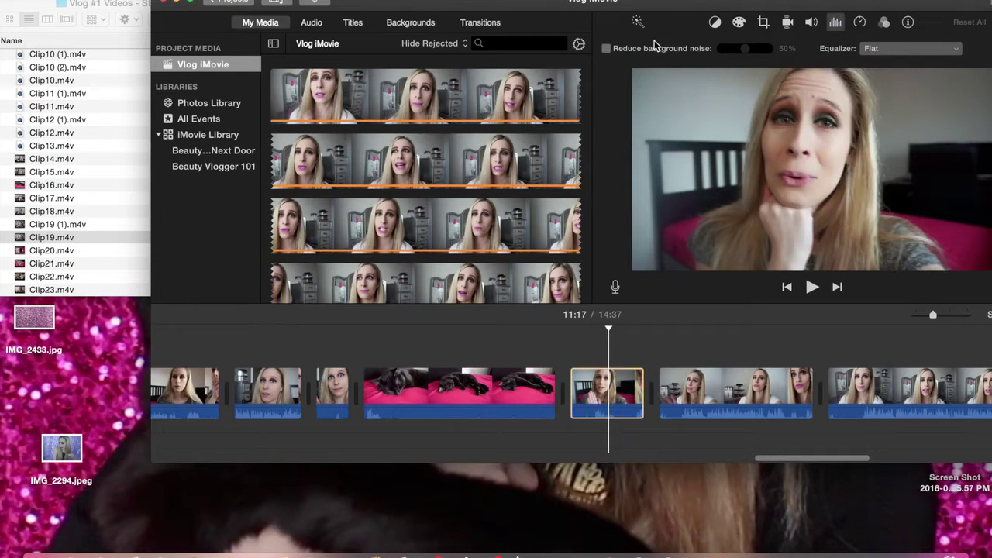
click(833, 21)
Turn on 50% background noise reduction for the last two timeline clips, Clip18 and Clip19.
drag(846, 1, 752, 6)
click(639, 395)
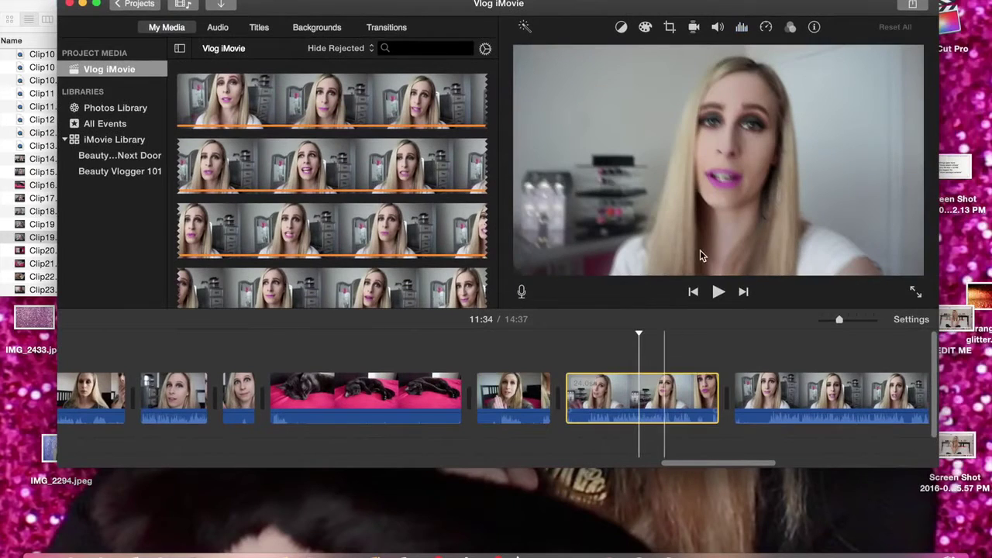
click(741, 28)
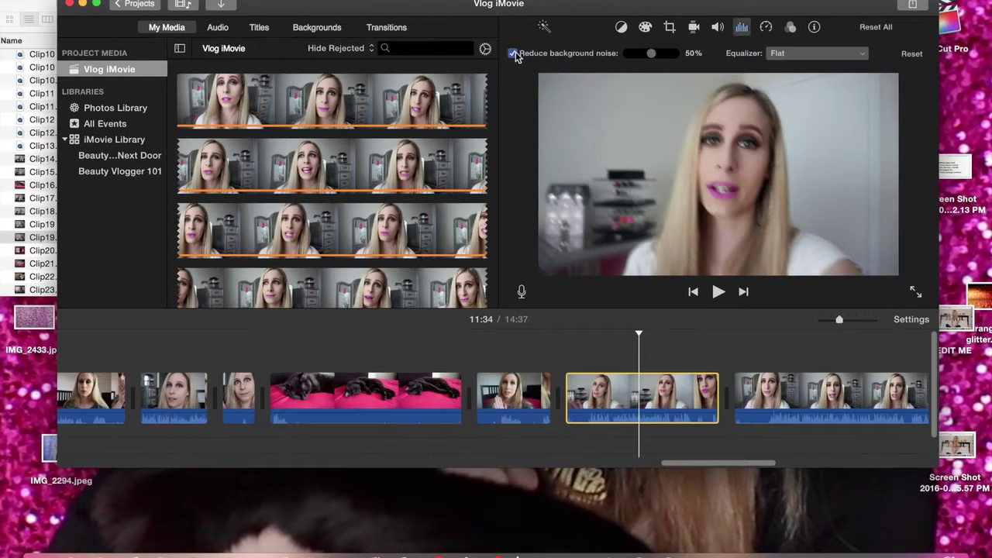
click(741, 28)
click(758, 396)
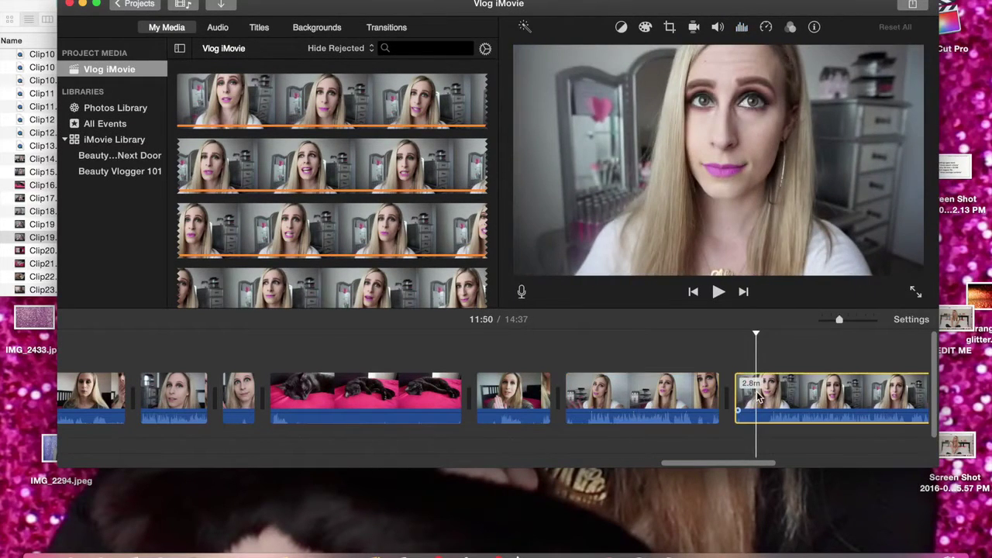
click(742, 28)
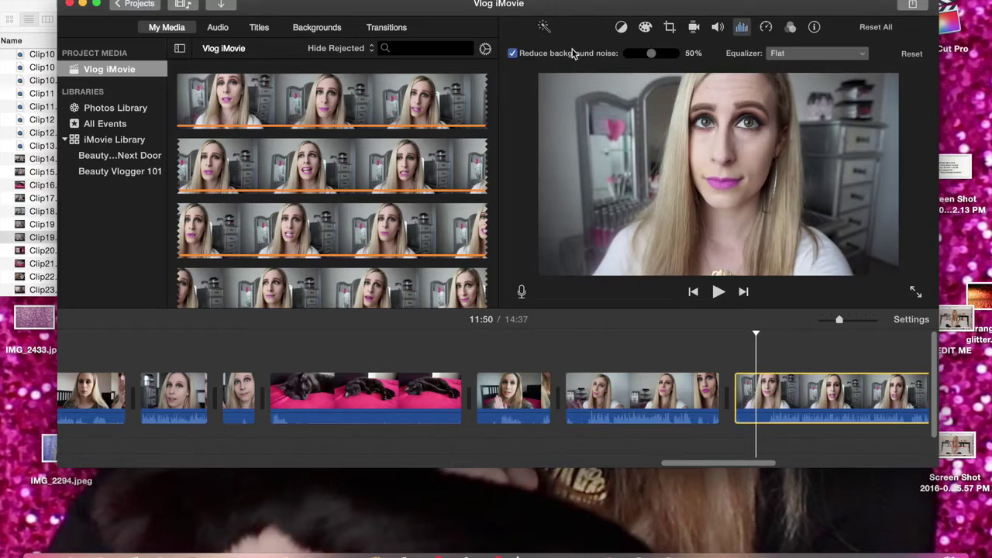
click(741, 28)
Move the 2.8-minute talking clip and the 30-second black cat clip from the project media to the trash.
click(392, 108)
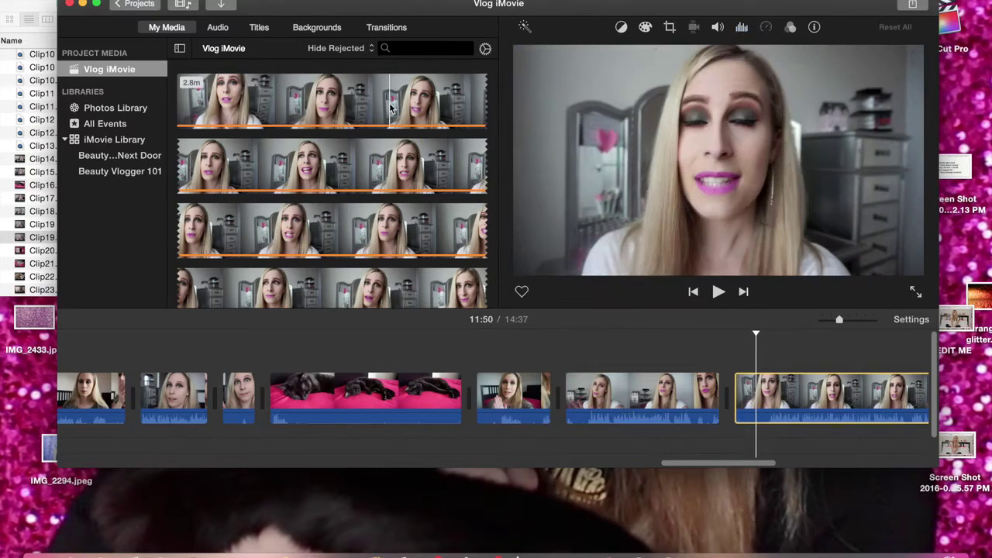
click(91, 1)
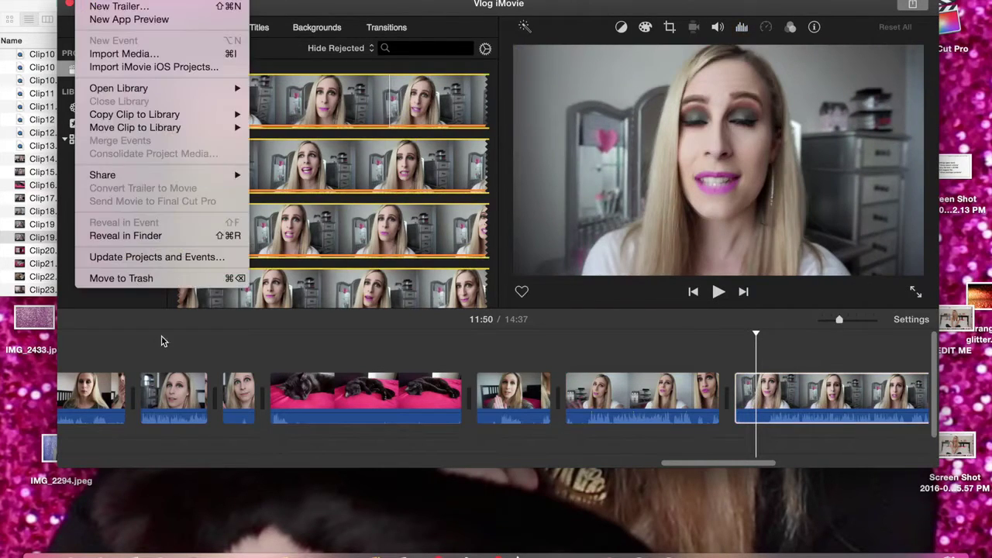
click(155, 280)
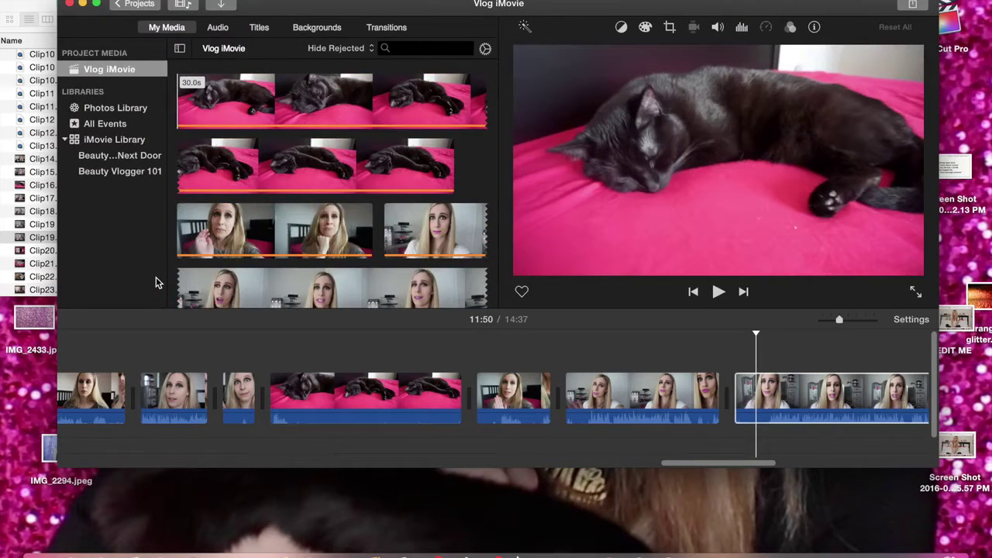
click(283, 105)
click(97, 0)
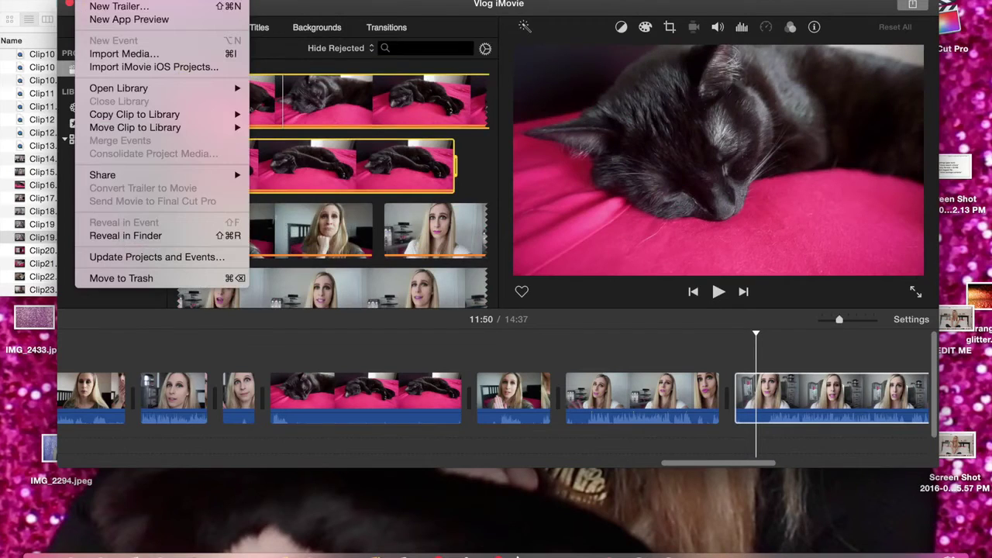
click(138, 280)
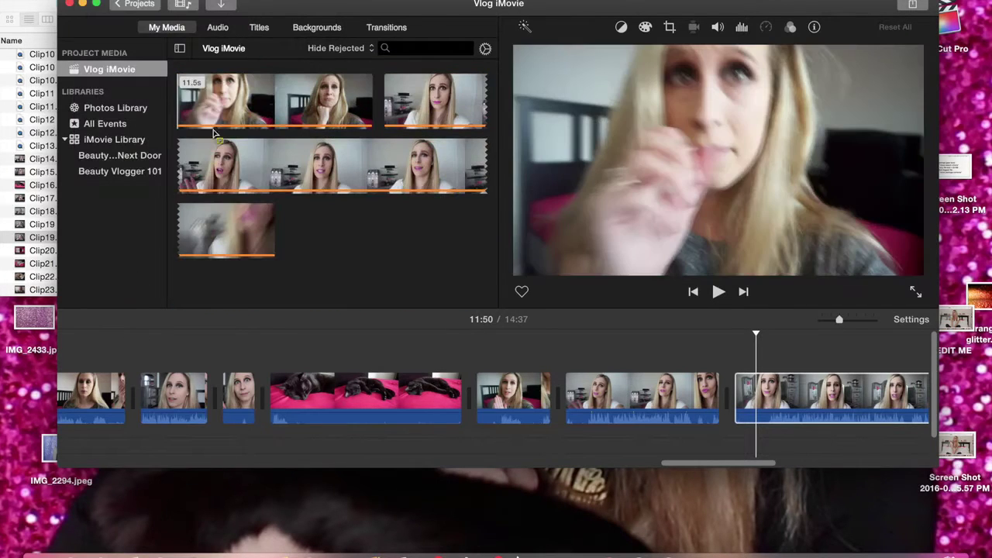
Select all remaining clips in the project media and move them to the trash.
click(244, 80)
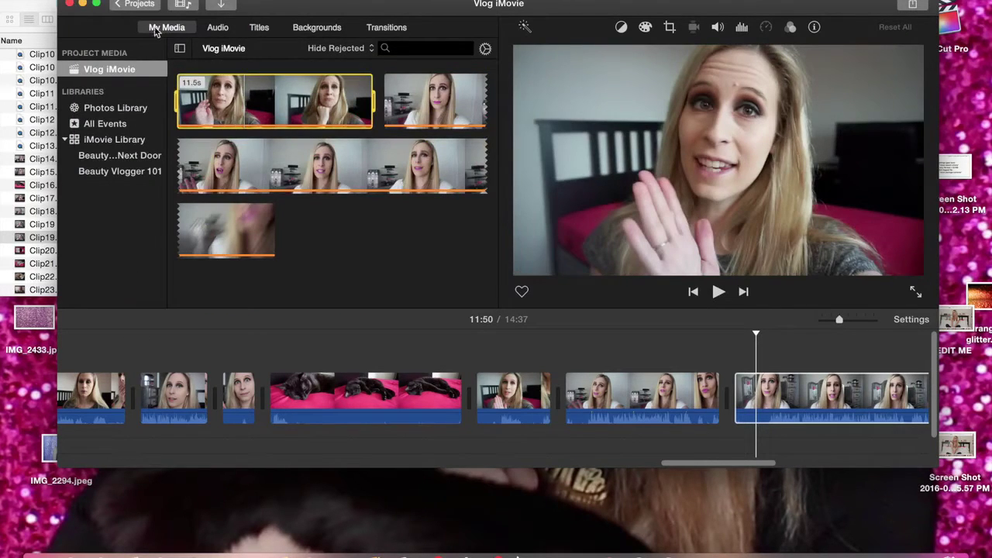
key(super+a)
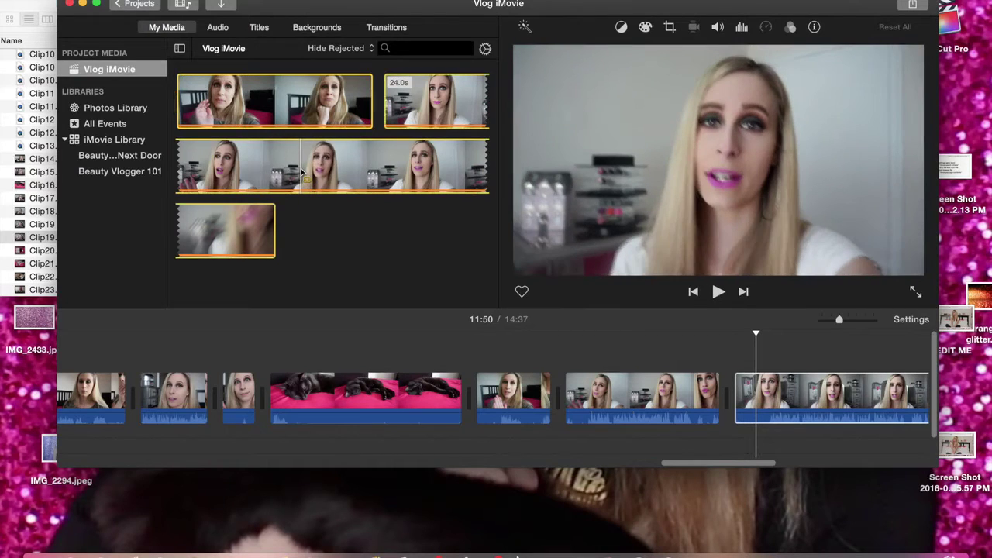
click(89, 0)
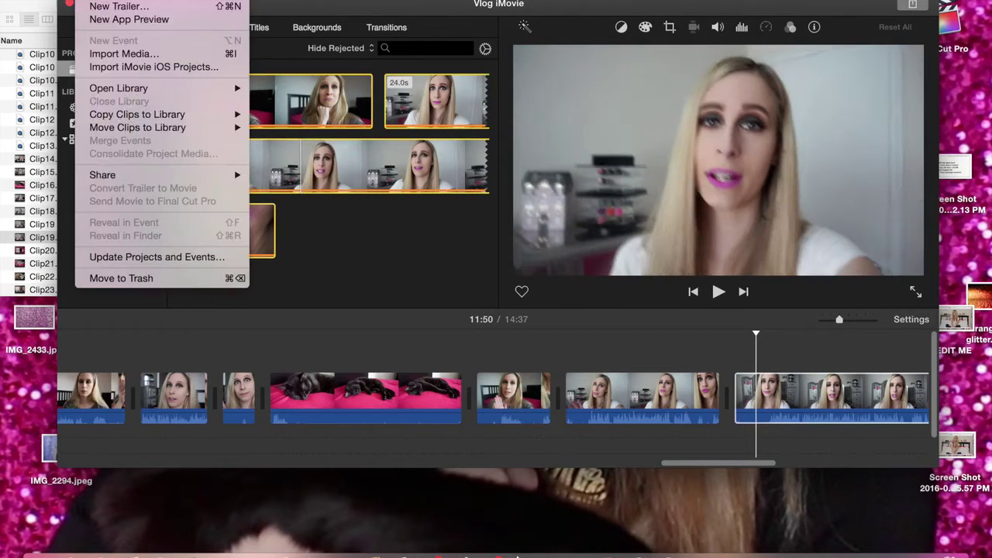
click(162, 279)
Add Clip20.m4v from the vlog folder to the end of the timeline.
drag(685, 468, 835, 465)
click(31, 3)
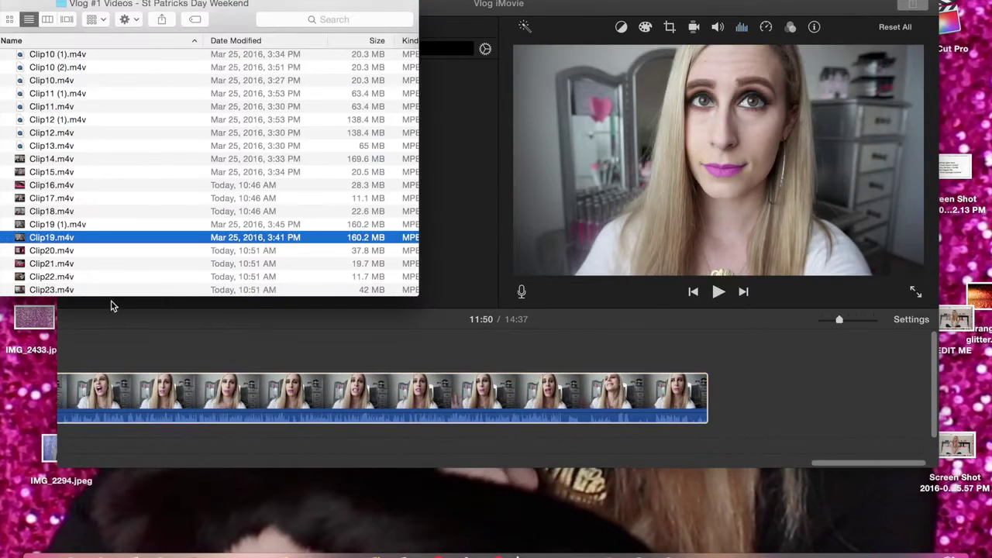
click(81, 248)
drag(960, 511, 806, 422)
Turn on 50% background noise reduction for the newly added Clip20 at the end of the timeline.
click(804, 396)
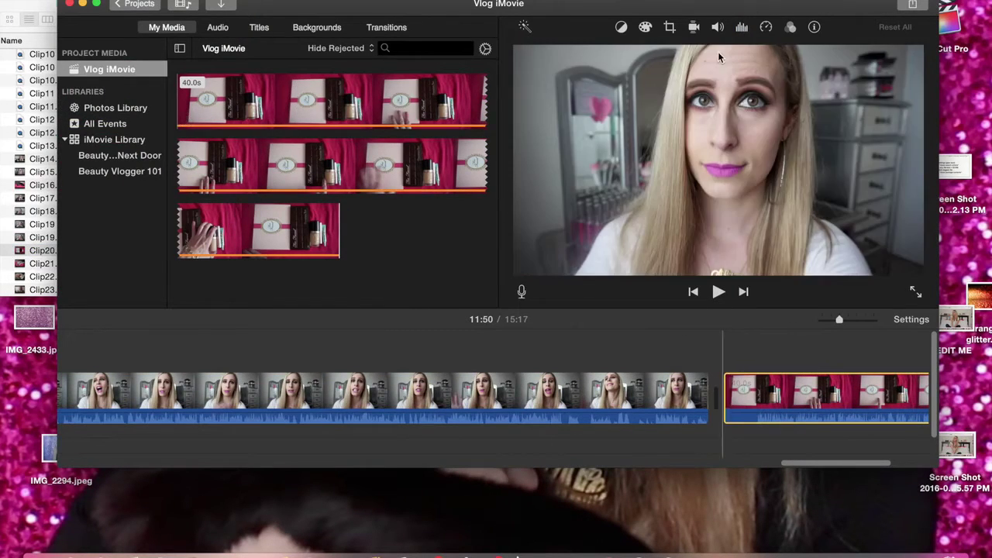
click(741, 26)
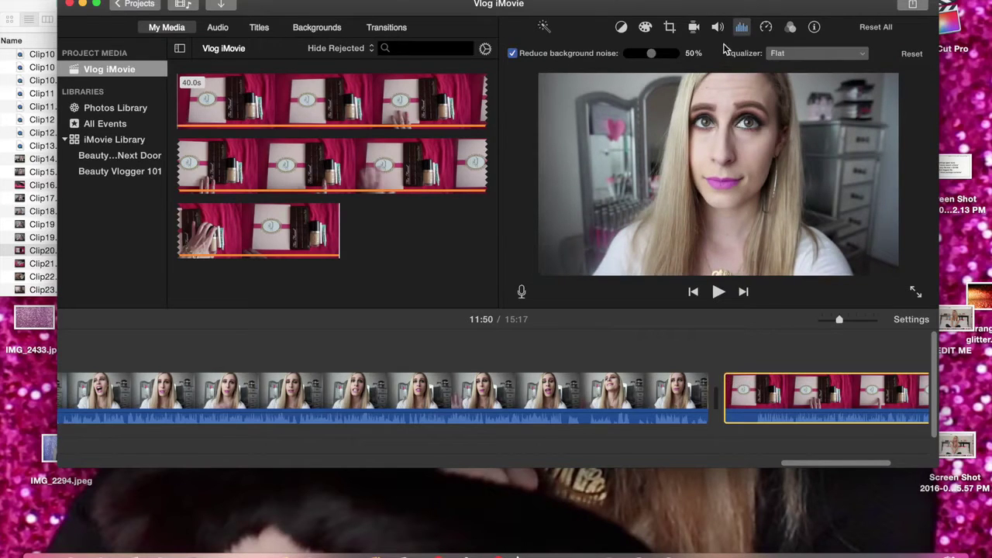
click(742, 28)
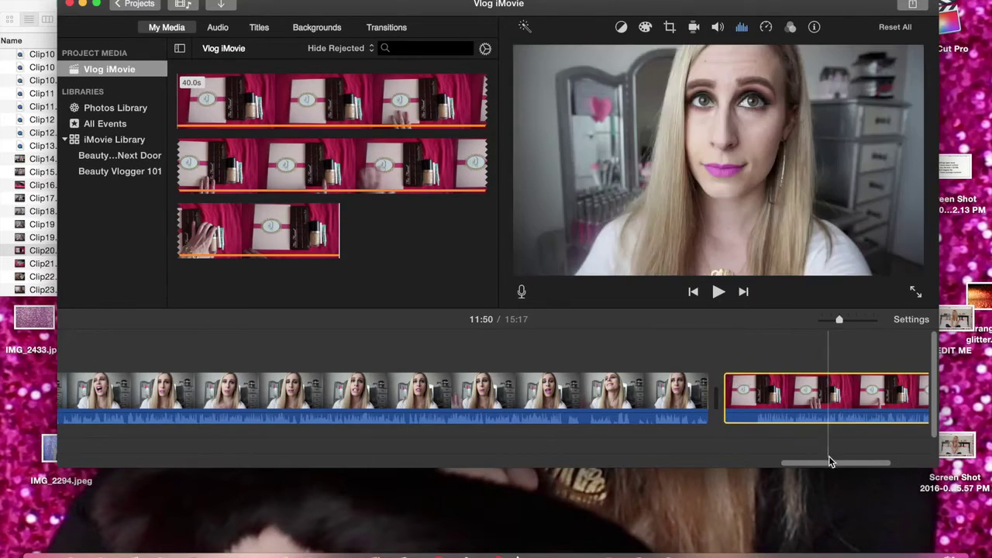
Add Clip21.m4v from the vlog folder to the end of the timeline.
drag(829, 462, 941, 459)
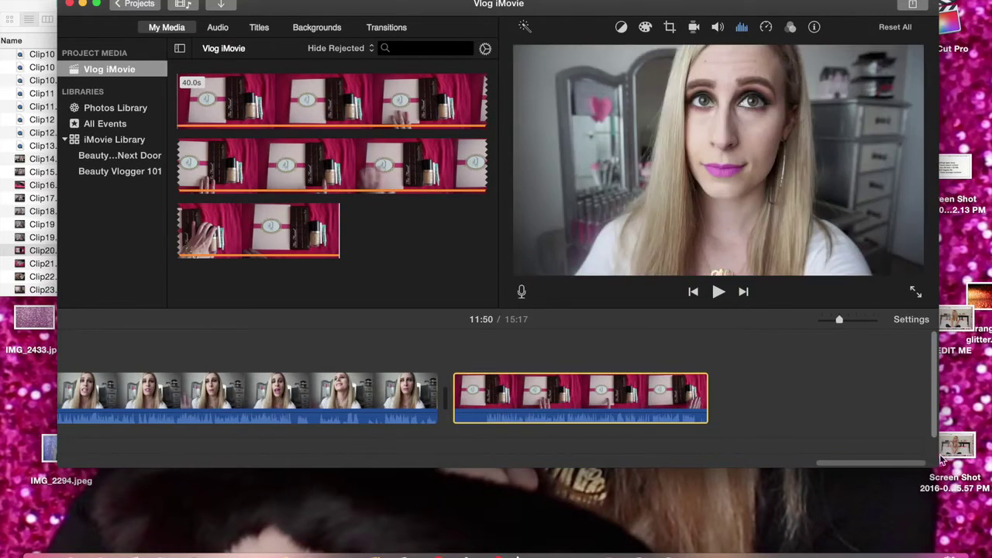
click(41, 4)
click(68, 264)
drag(67, 263, 777, 427)
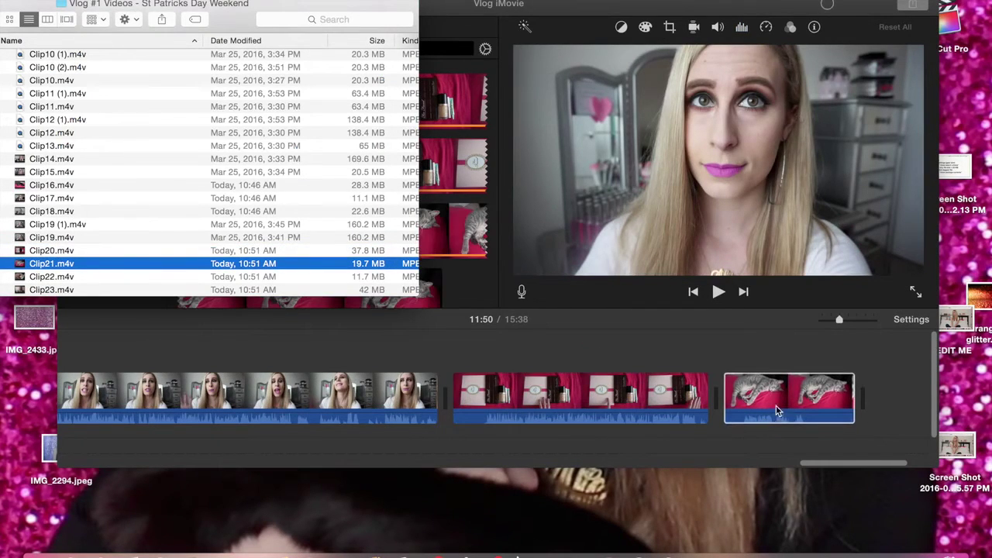
Turn on 50% background noise reduction for the new grey cat clip and check the noise reduction setting of the clip before it.
click(776, 405)
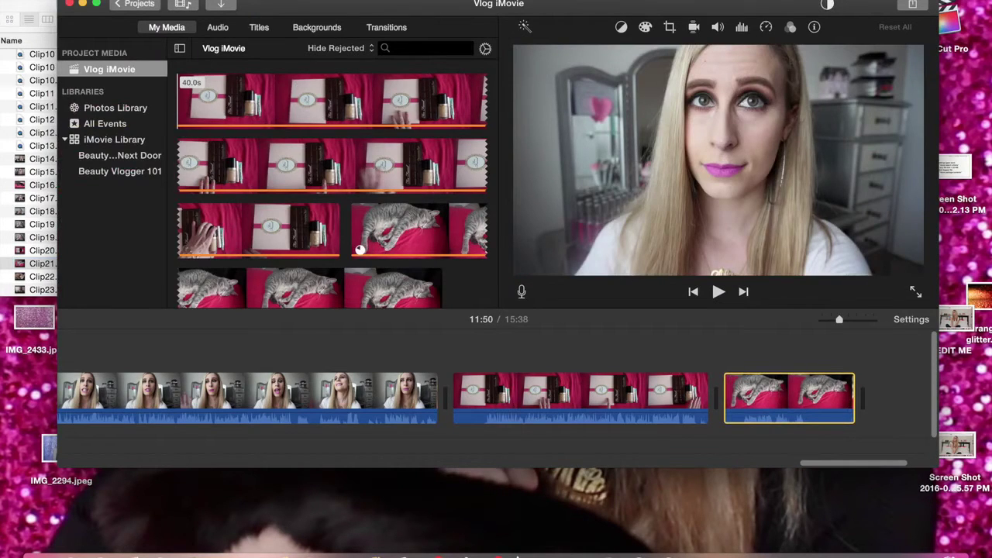
click(742, 28)
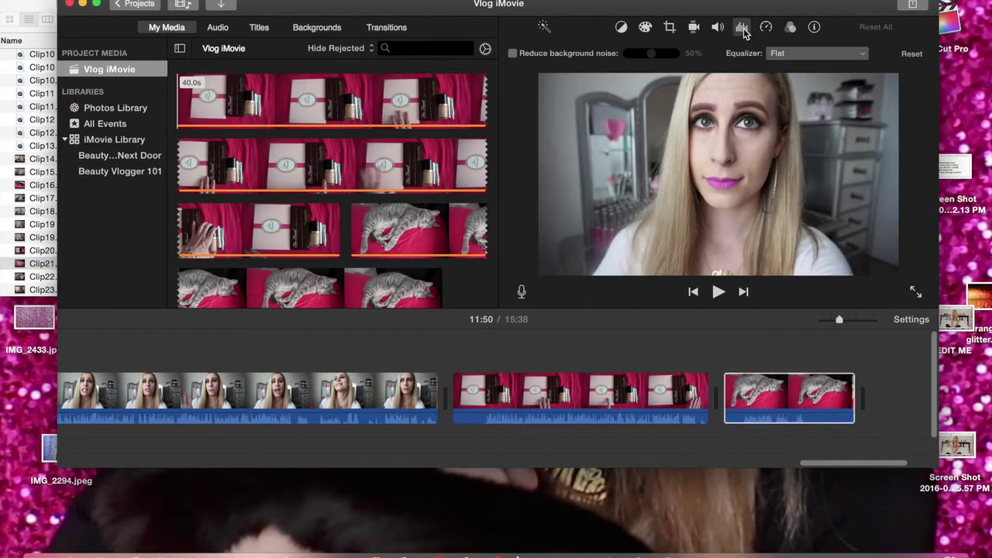
click(740, 30)
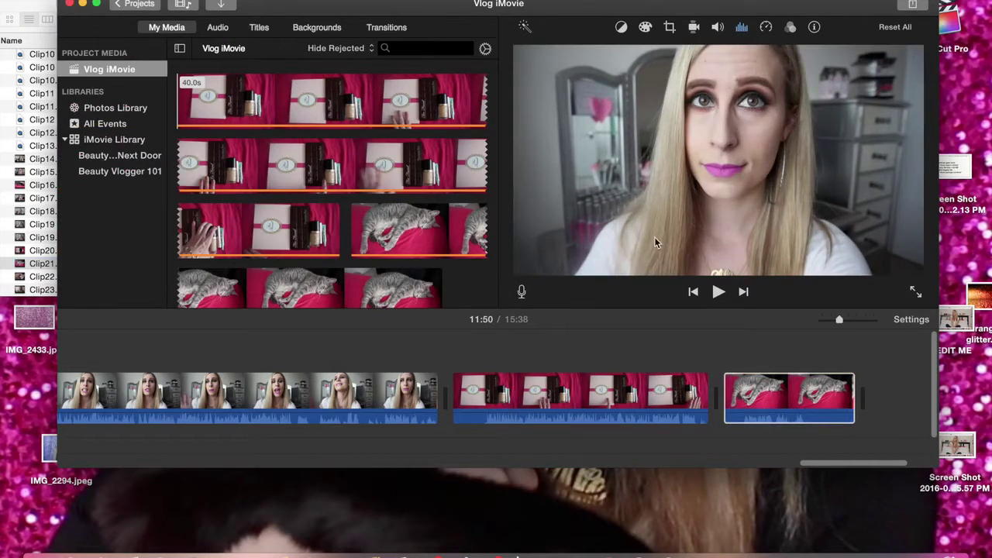
click(571, 395)
click(748, 27)
click(747, 28)
Place the playhead at the end of the timeline, preview Clip22.m4v from the vlog folder around its 3-second mark, and close the preview.
drag(861, 463, 919, 461)
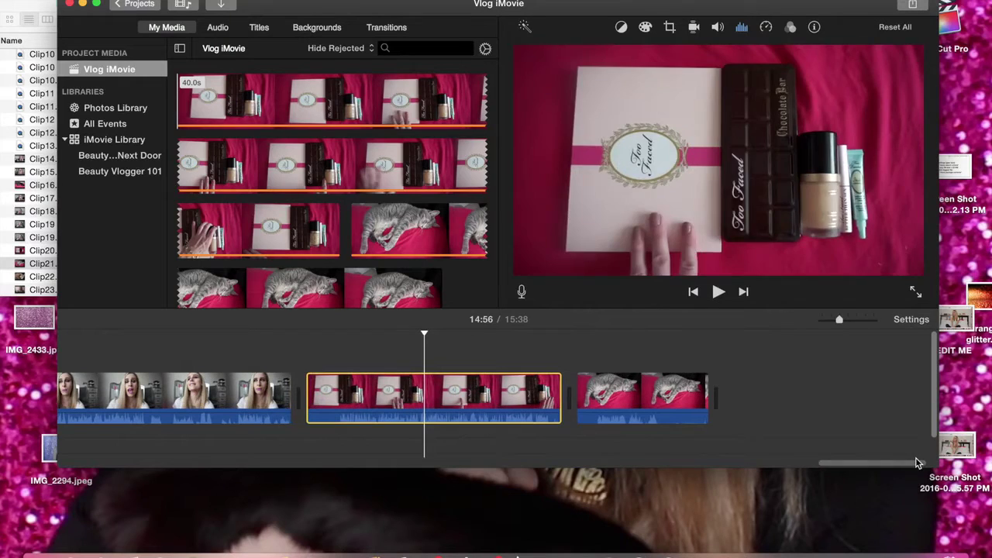
click(797, 377)
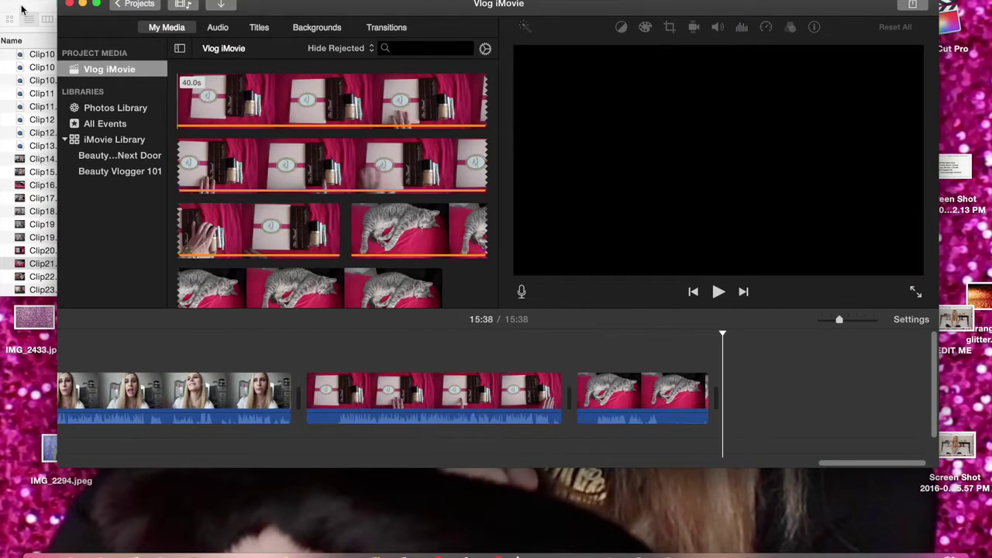
click(21, 11)
click(33, 280)
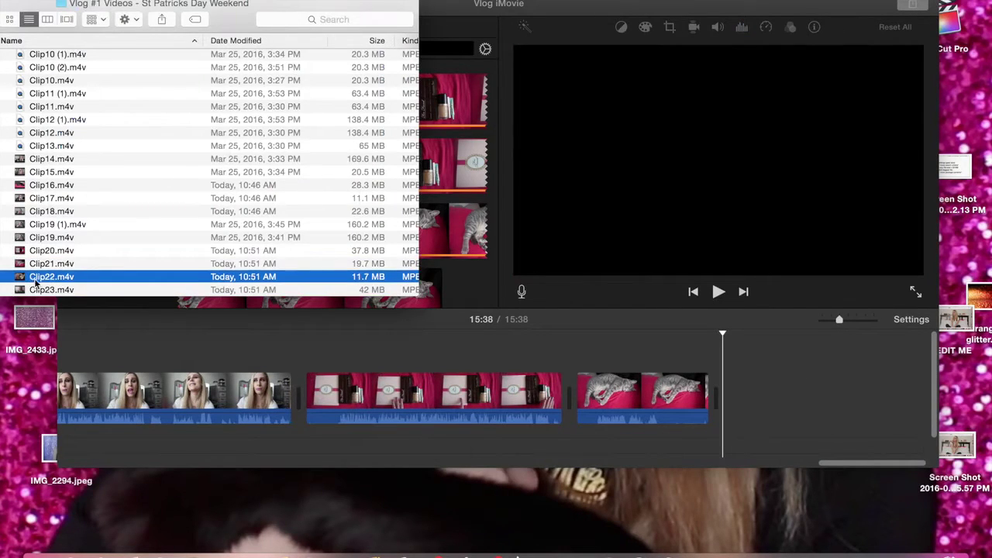
double_click(41, 281)
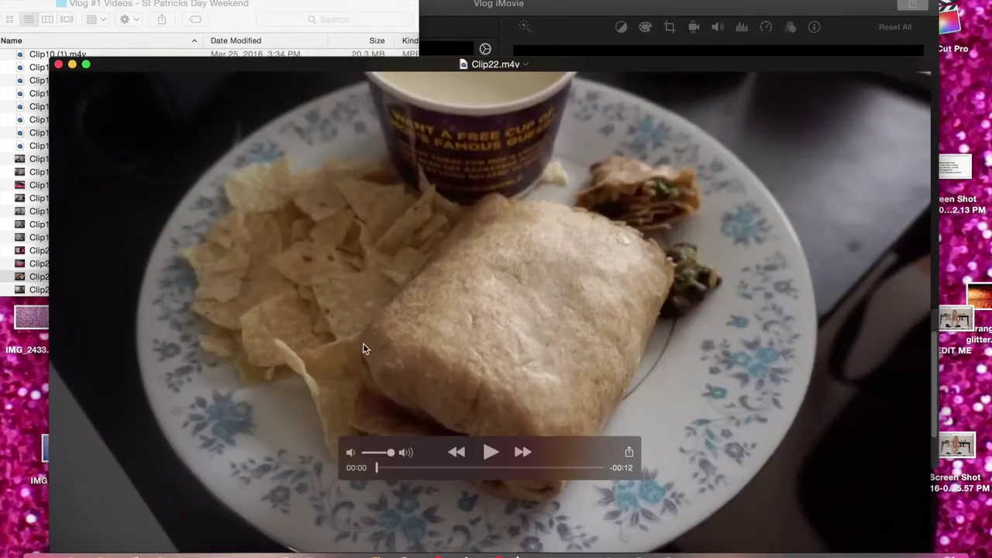
click(431, 465)
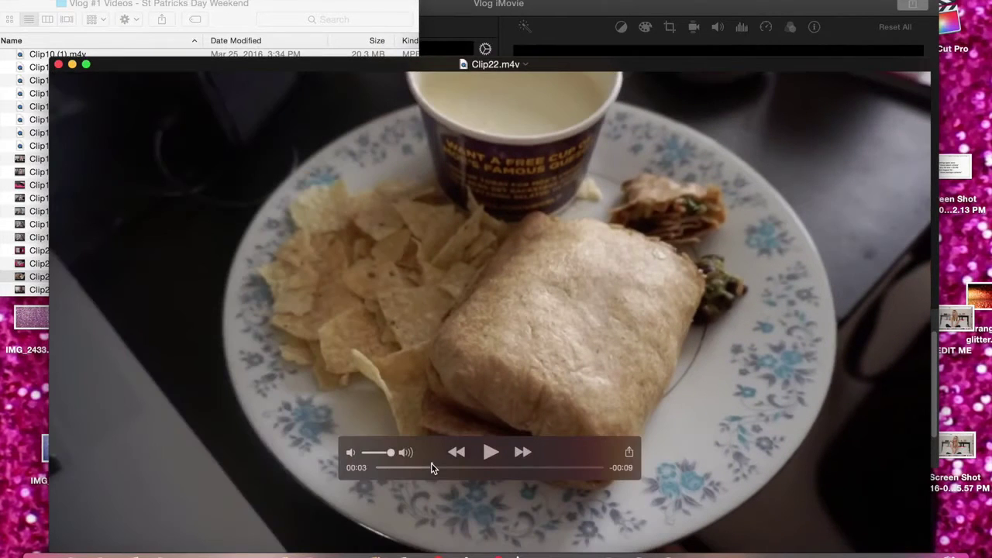
click(57, 66)
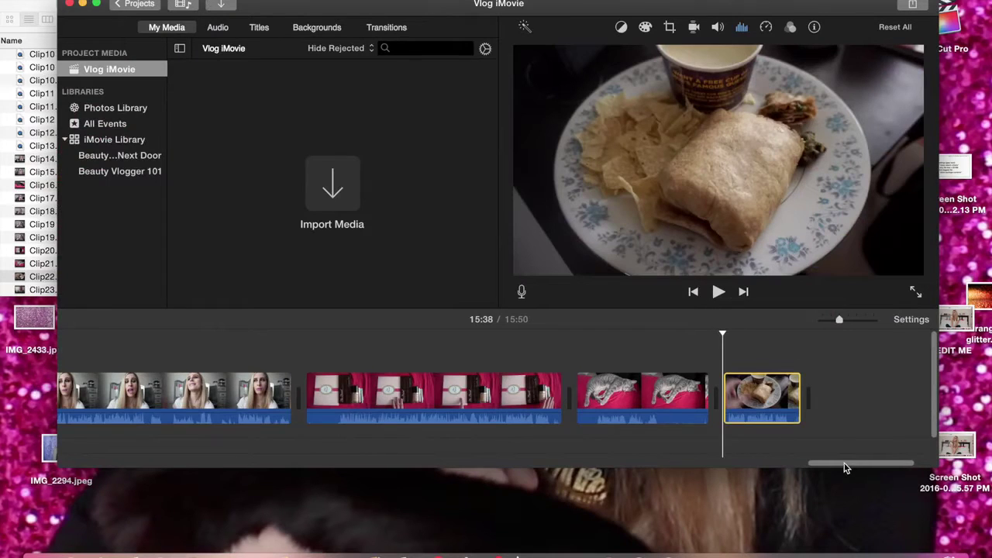
Play from the end of the black cat clip and trim about 4 seconds off the start of the talking clip that follows it.
drag(846, 467, 625, 468)
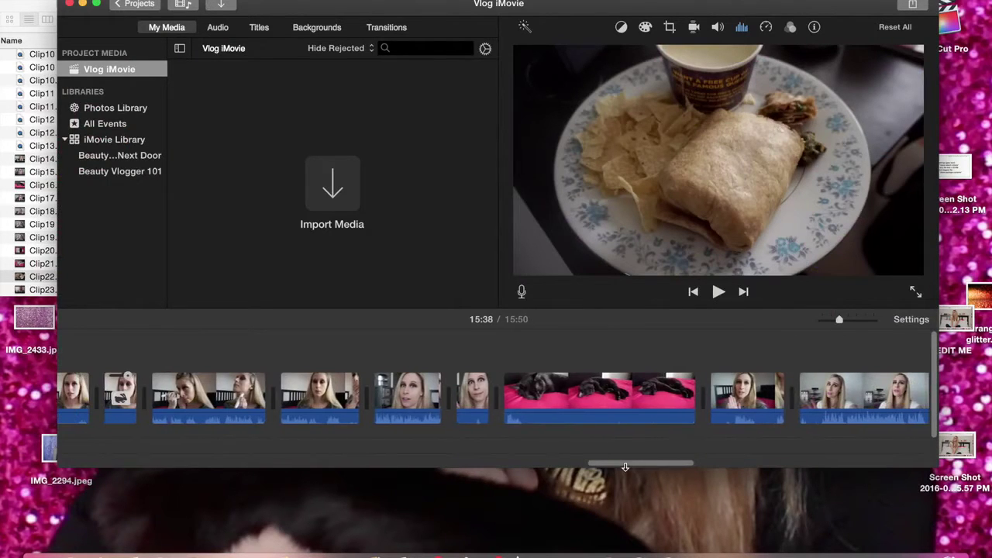
click(500, 339)
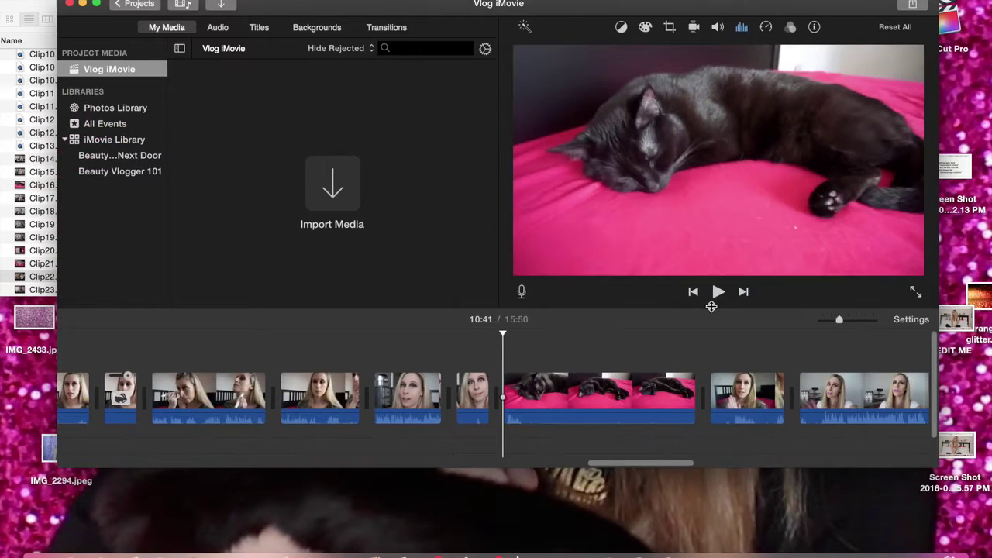
click(718, 293)
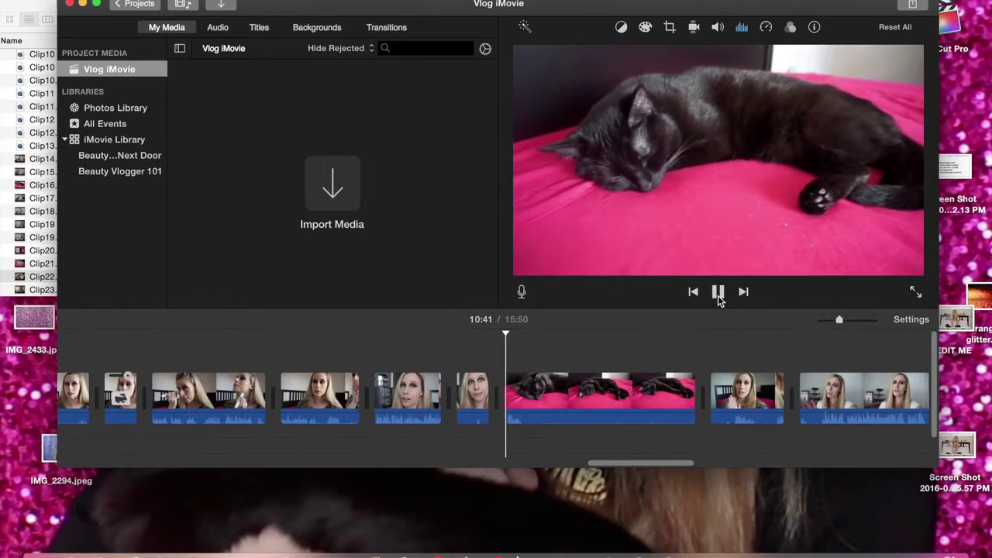
click(671, 361)
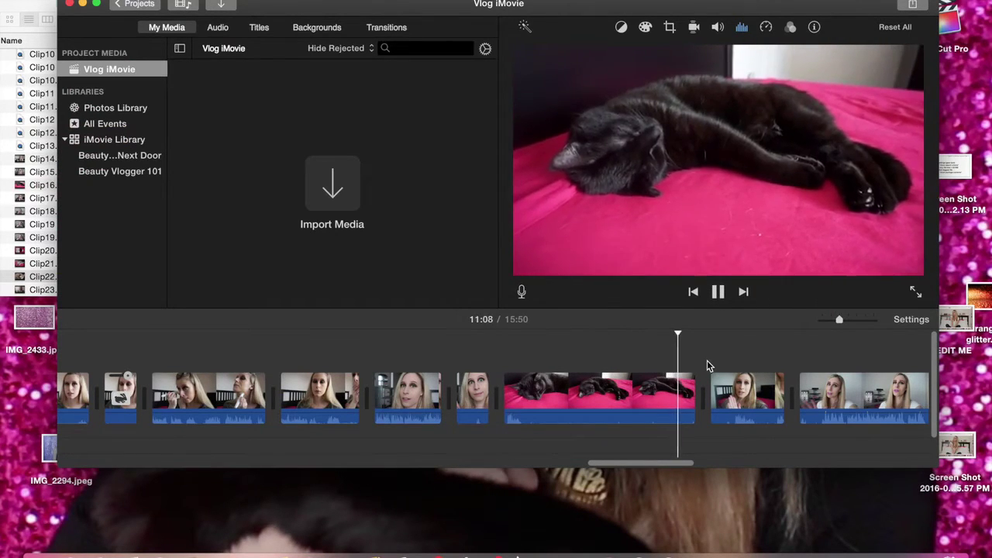
drag(837, 320, 856, 323)
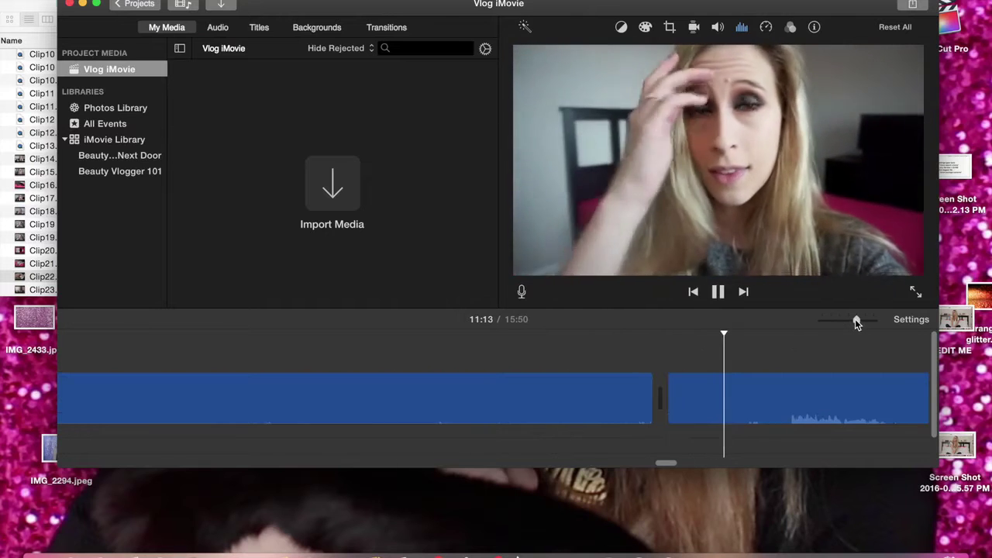
click(718, 292)
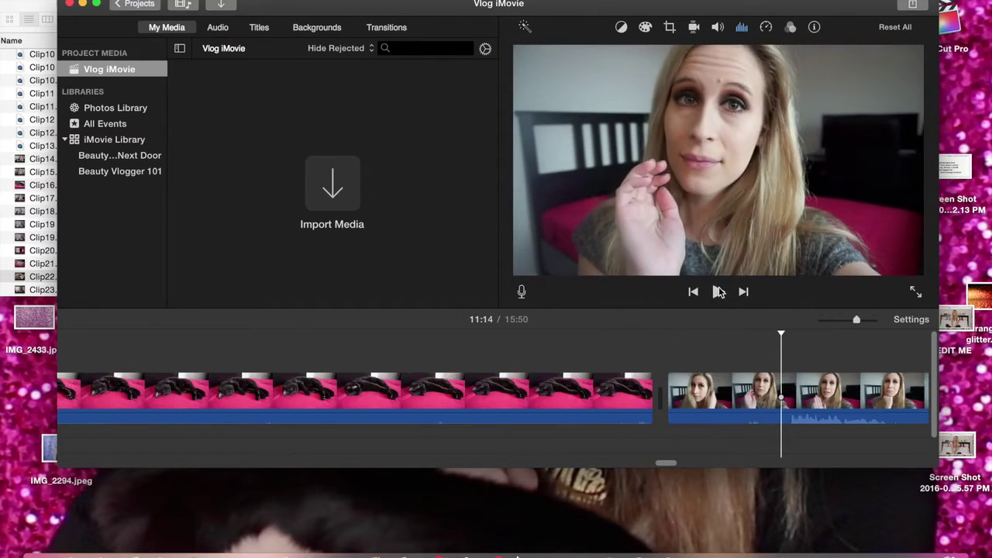
drag(655, 388, 790, 380)
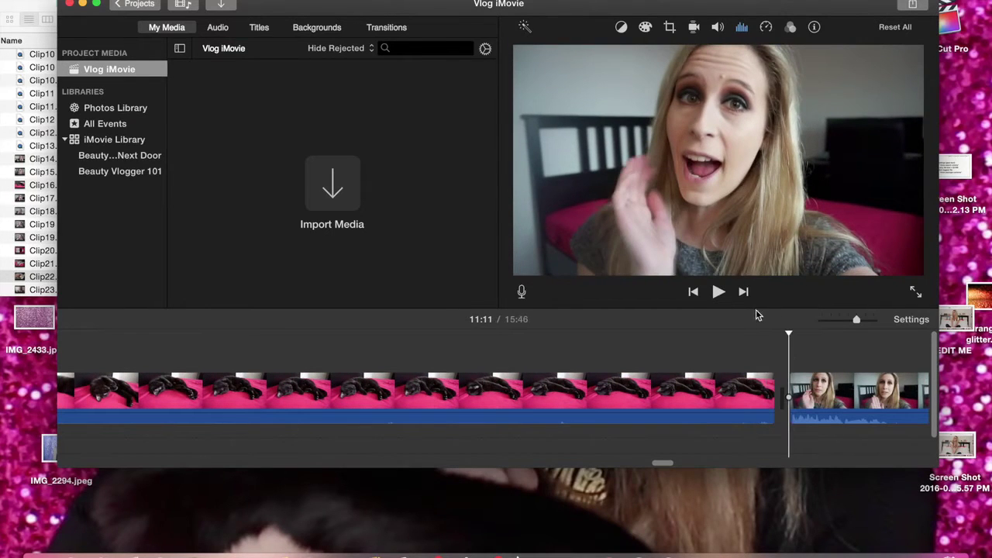
Play the talking clip after the black cat and trim about 1 second of blurry camera movement off its end.
click(717, 294)
drag(658, 461, 669, 463)
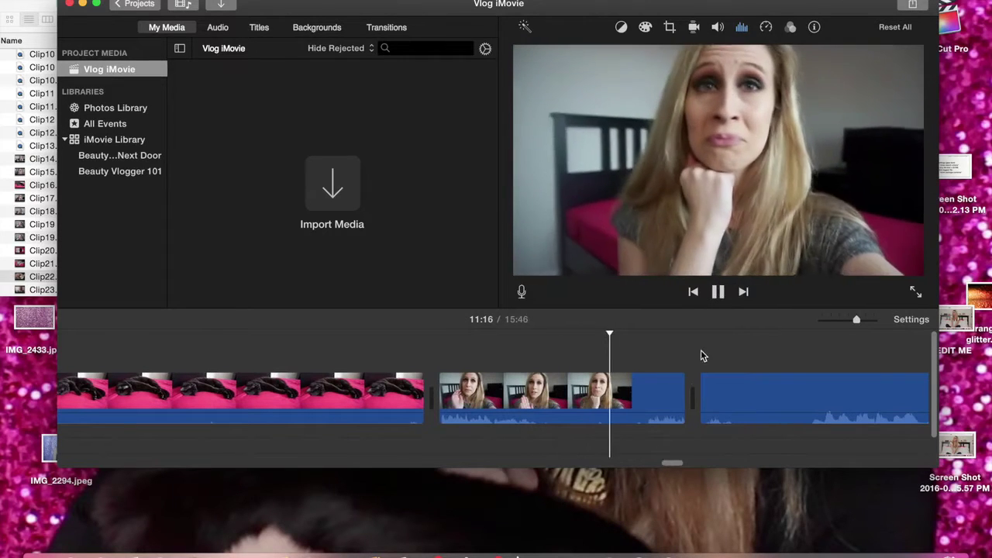
click(718, 293)
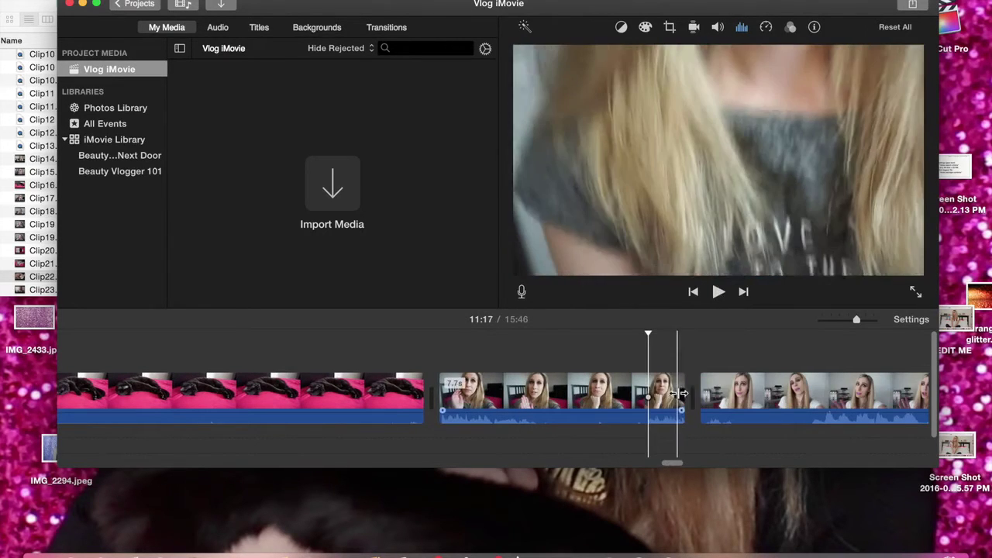
drag(668, 394, 626, 396)
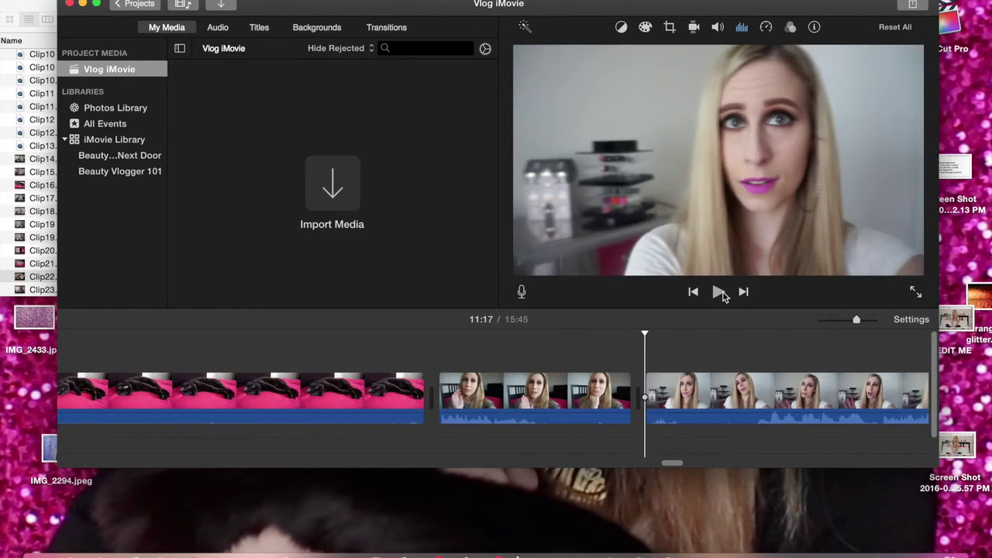
Play the first white-shirt talking clip and trim about 4 seconds of silence off its start.
click(719, 292)
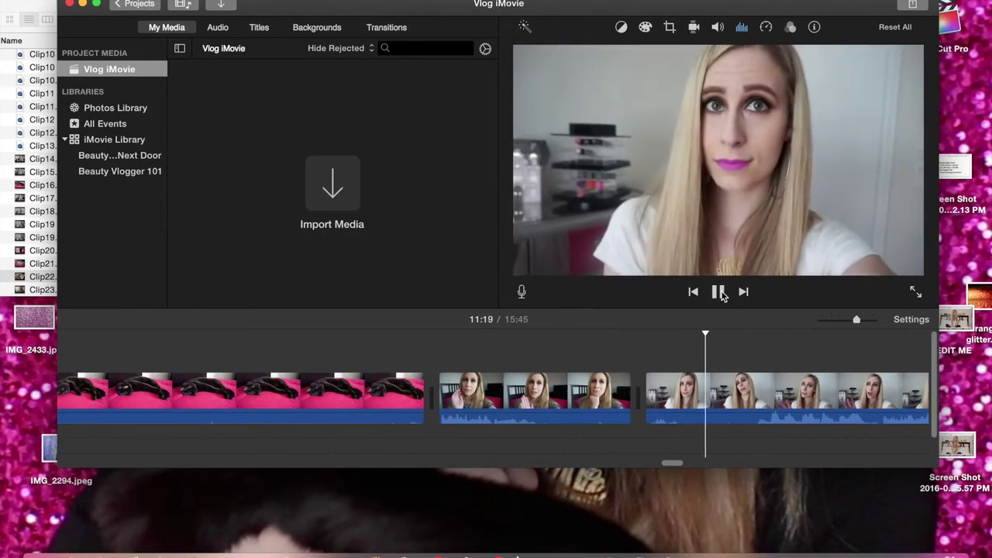
click(720, 293)
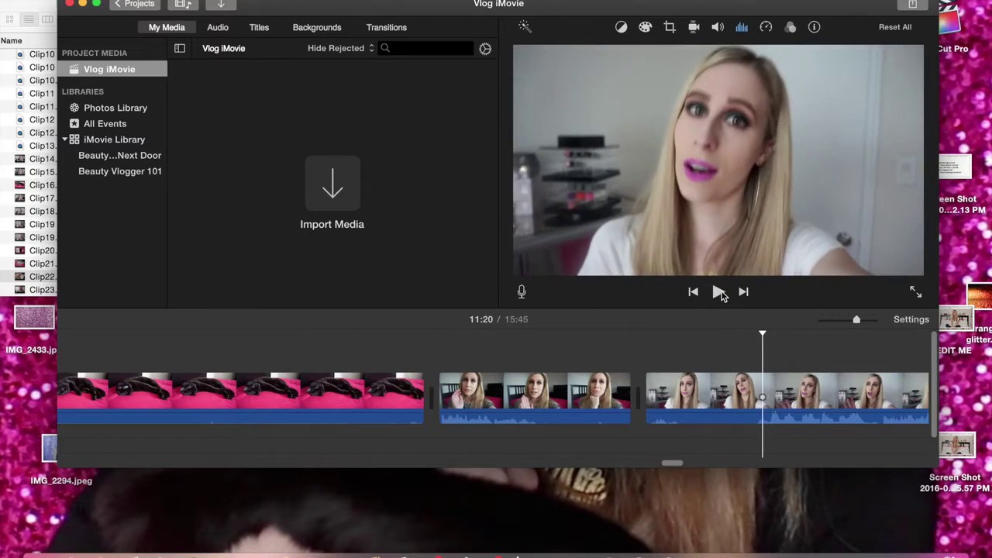
drag(647, 391, 769, 376)
Play the first white-shirt talking clip to its end and trim off the last fraction of a second of camera blur.
click(719, 294)
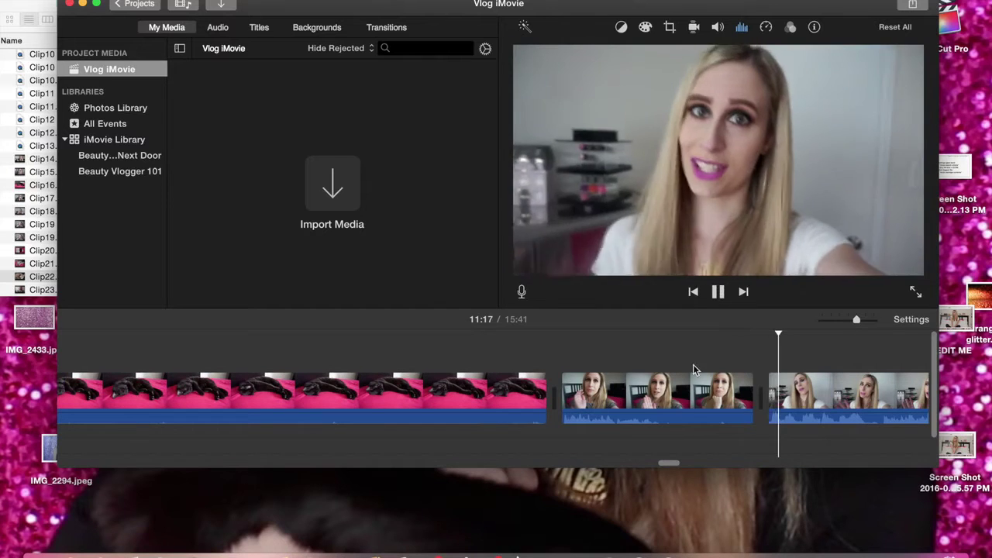
drag(672, 463, 689, 461)
click(696, 338)
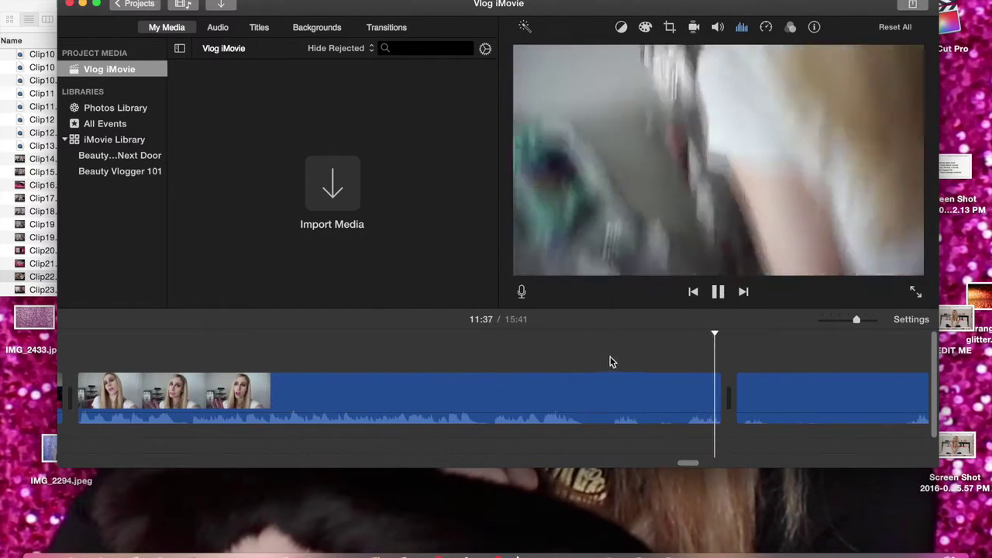
click(612, 360)
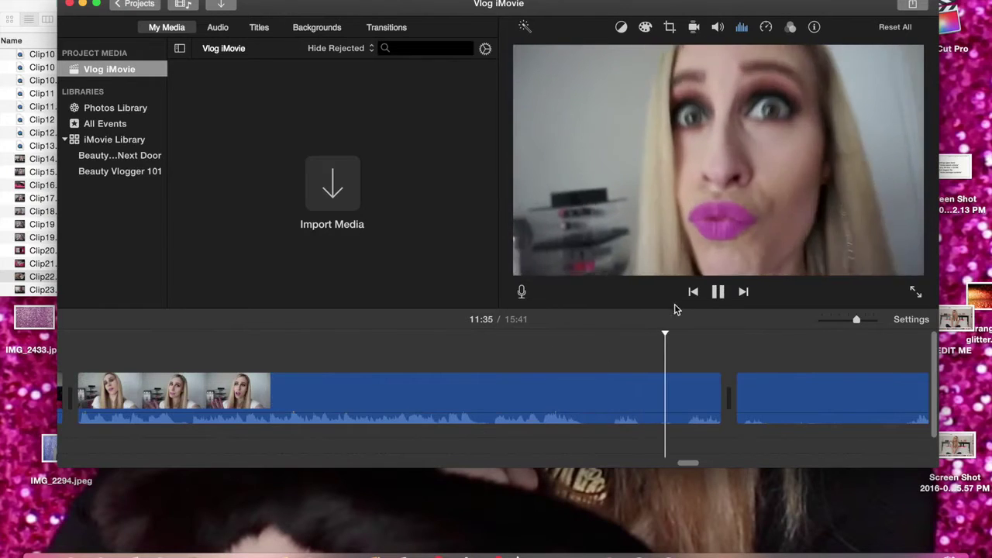
click(717, 292)
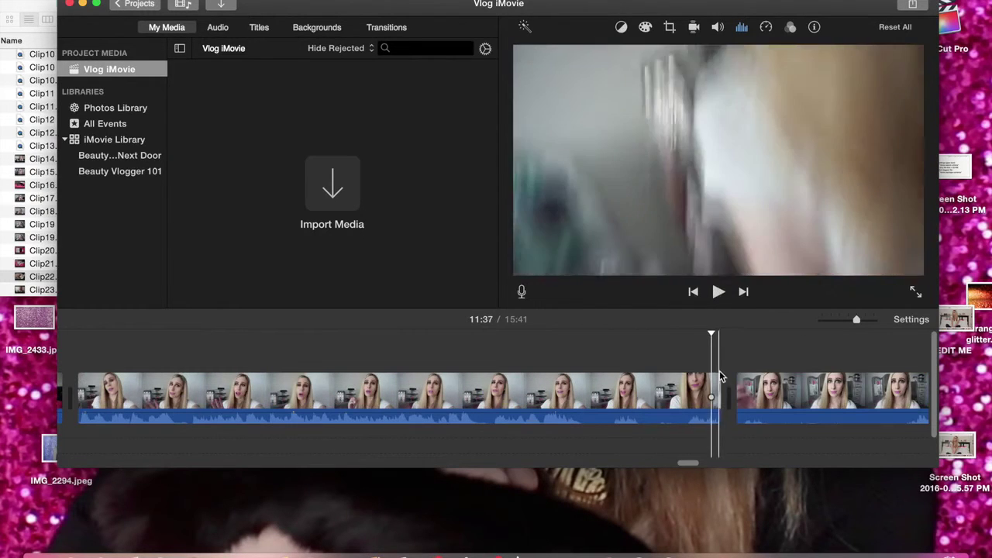
drag(719, 382, 710, 376)
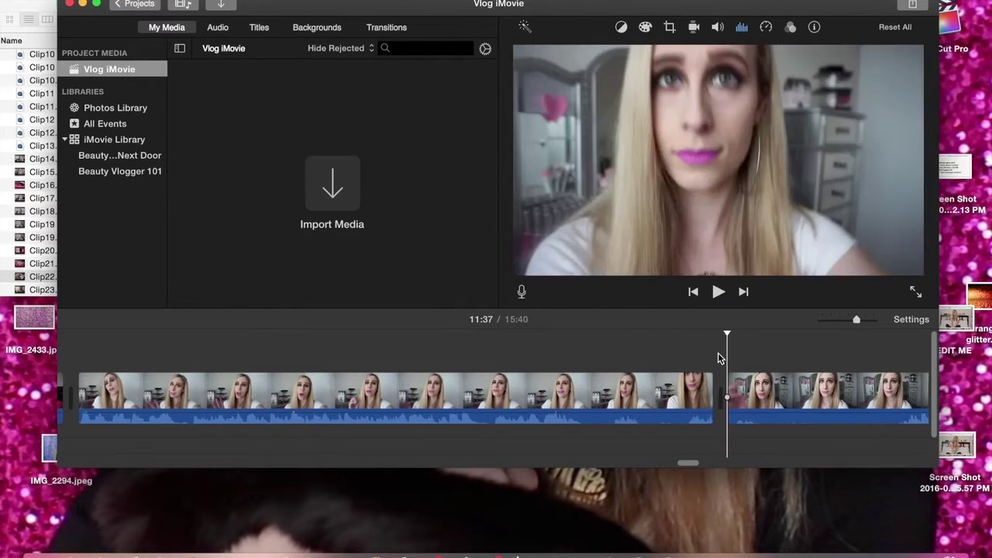
Play the start of the second white-shirt talking clip and trim about 5 seconds off it.
click(719, 292)
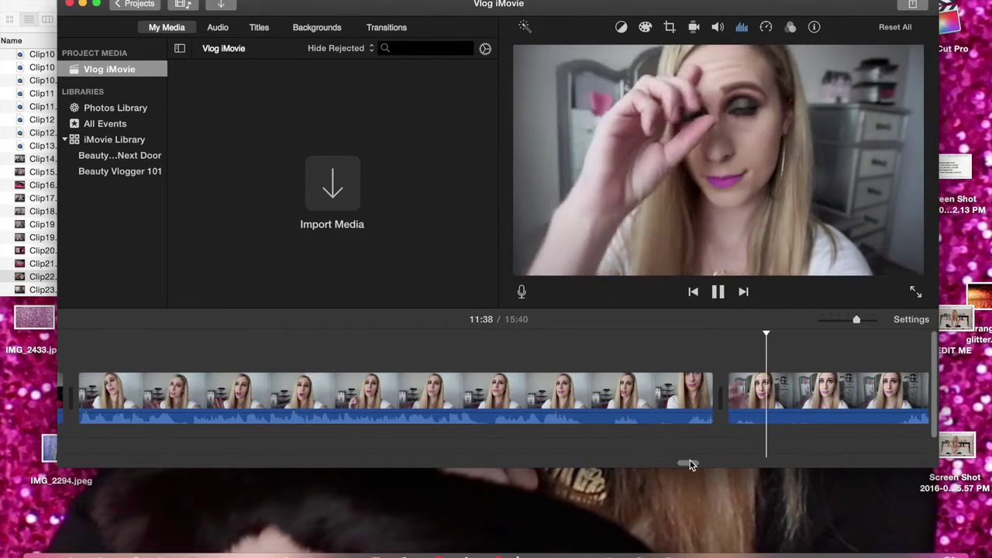
scroll(694, 460, right, 5)
drag(693, 461, 695, 461)
key(space)
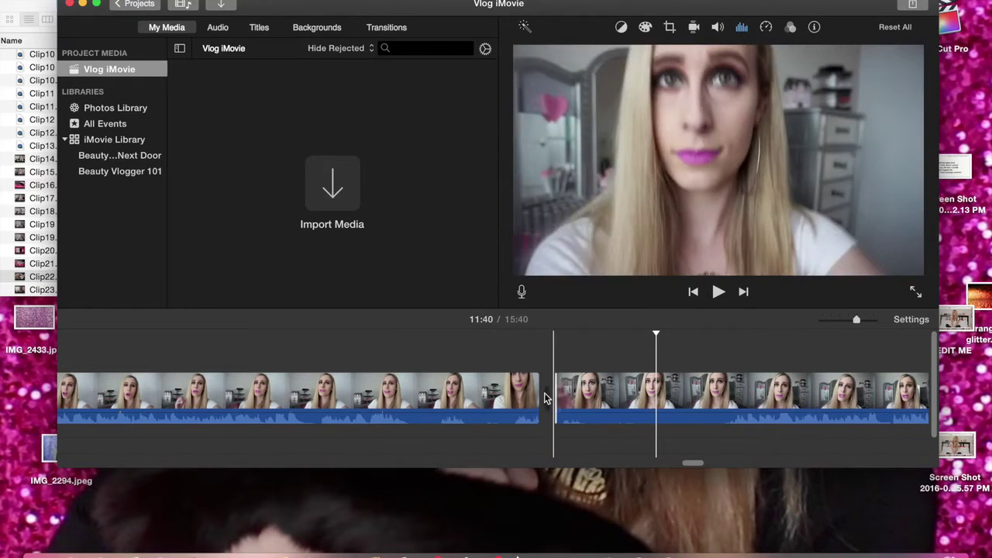
drag(557, 392, 722, 361)
click(722, 361)
Play through the beginnings and ends of the following clips to check where they still need trimming.
click(718, 292)
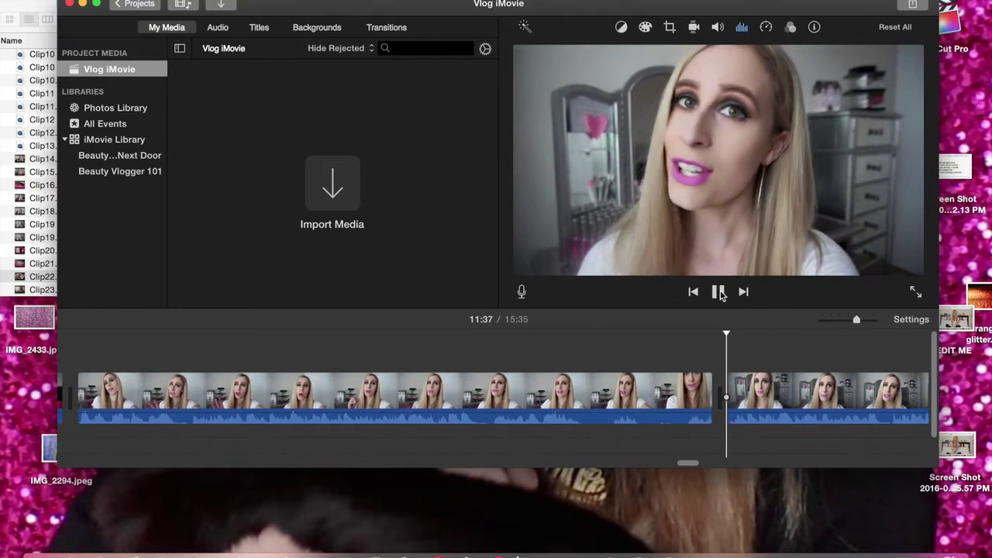
drag(685, 460, 824, 456)
click(346, 438)
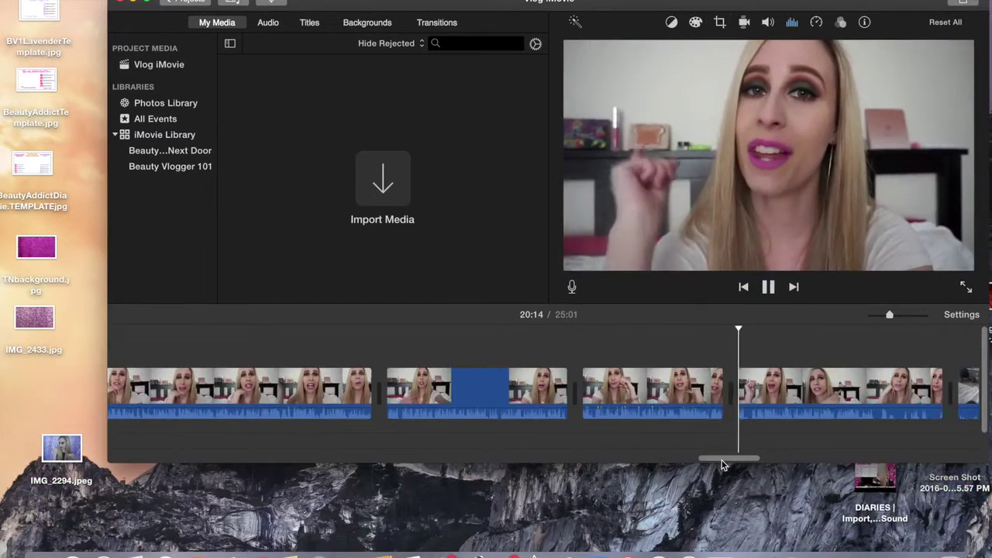
drag(725, 459, 737, 459)
click(703, 346)
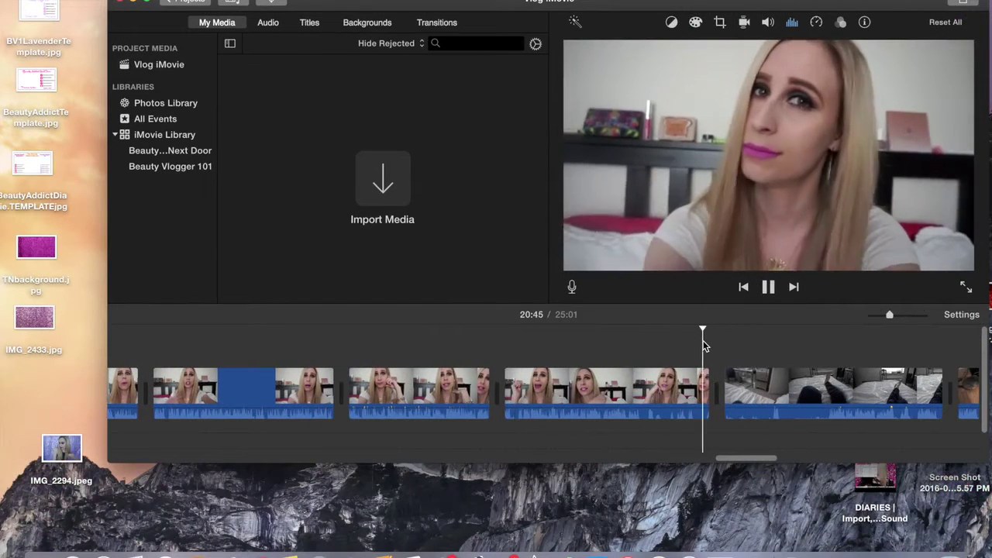
drag(748, 455, 771, 456)
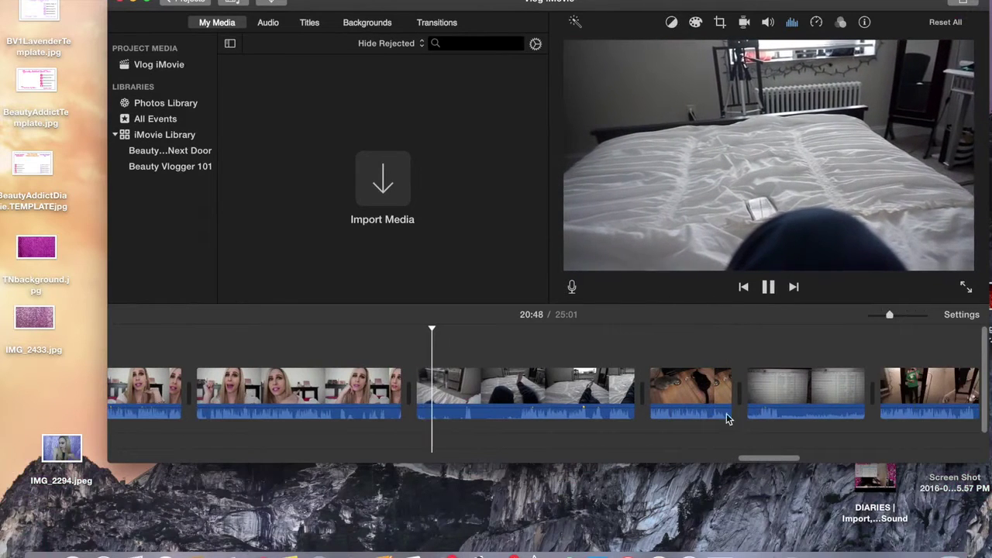
click(629, 362)
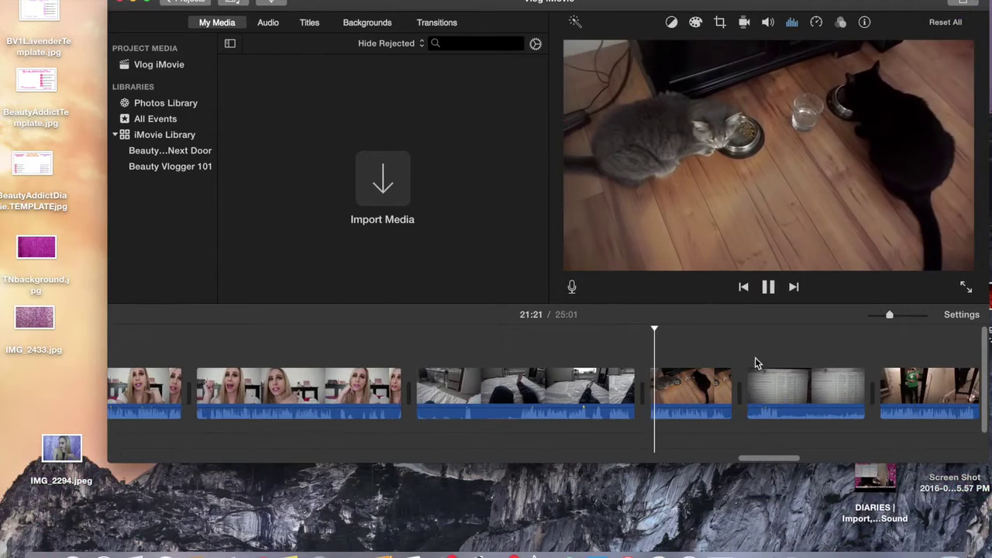
Play the edges of the cat, song-list, mirror and first green-shirt clips to check whether they need trimming.
click(727, 349)
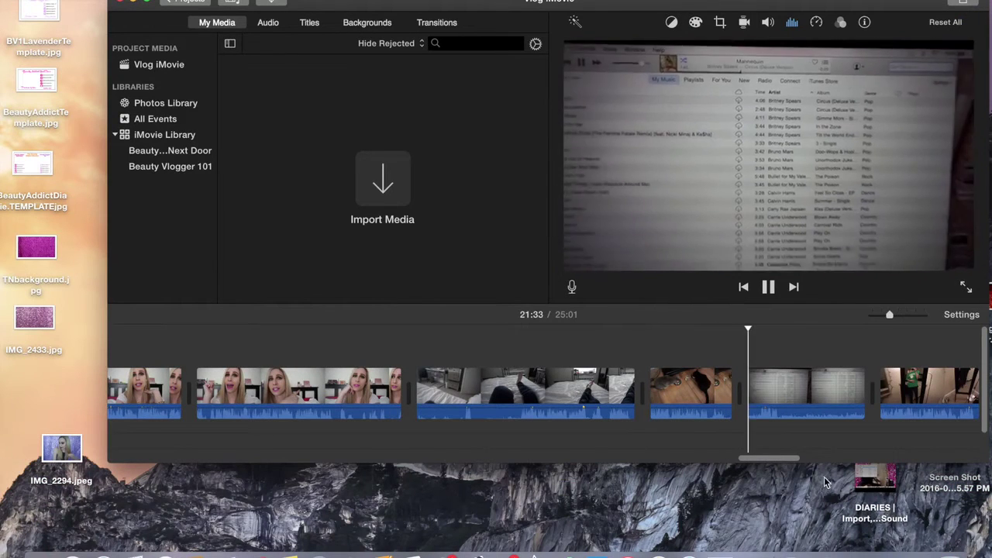
drag(768, 457, 787, 462)
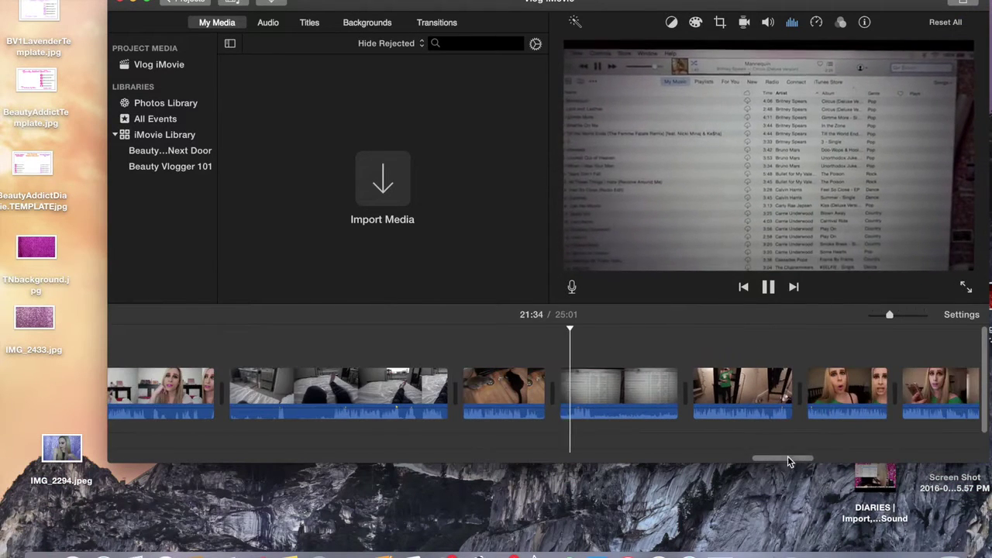
click(665, 359)
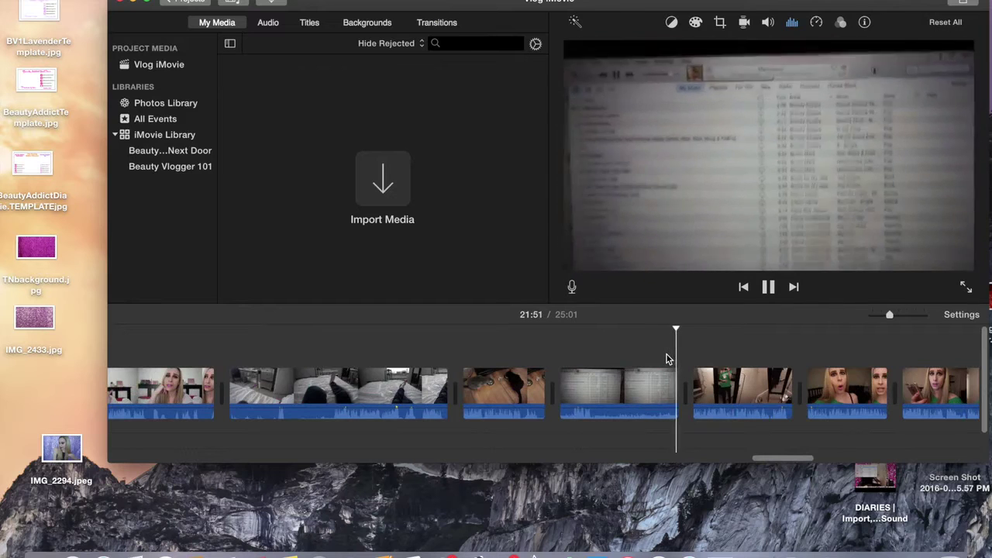
click(780, 351)
drag(780, 459, 793, 459)
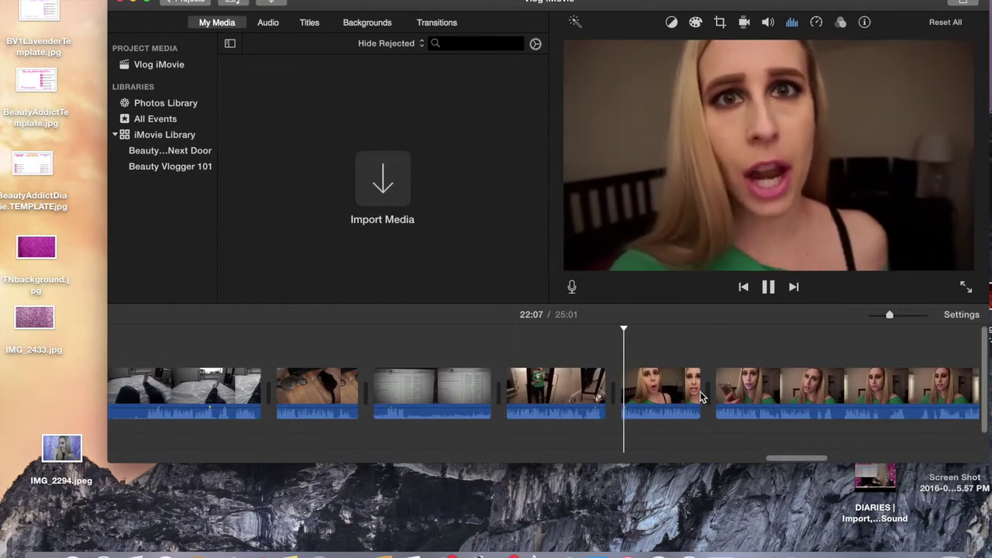
click(693, 345)
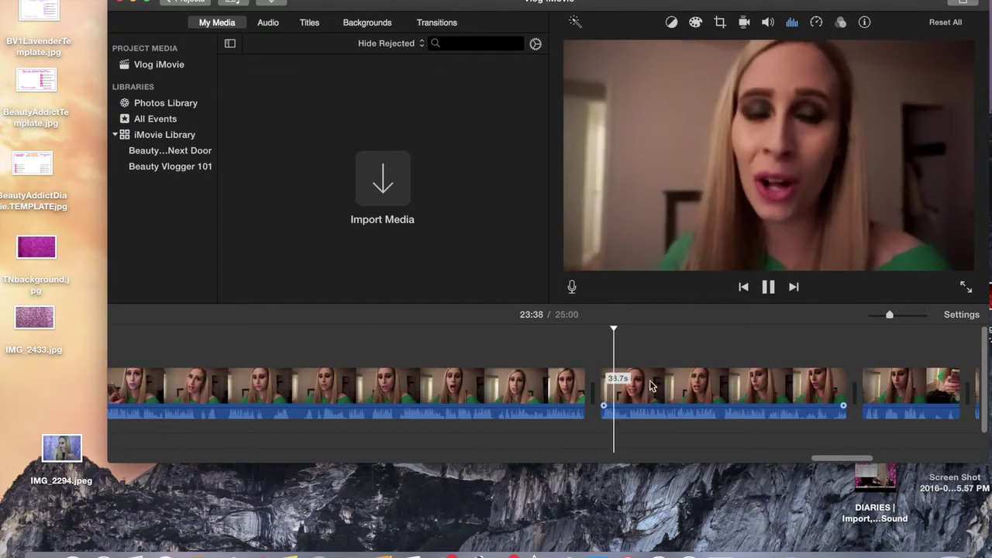
Trim about 1 second off the start of the roughly 38-second green-shirt clip, and play its end and the preceding clip's end.
drag(603, 375, 606, 375)
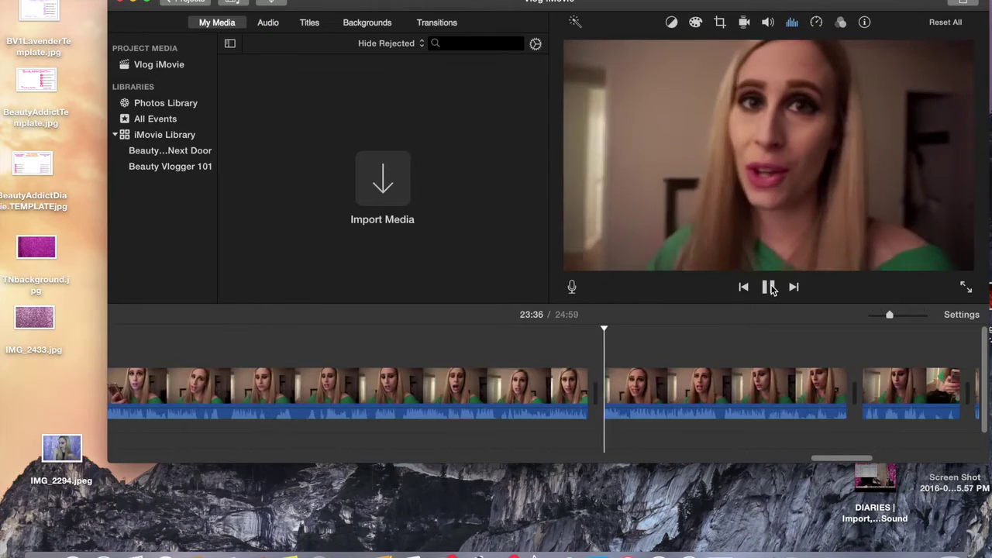
click(836, 359)
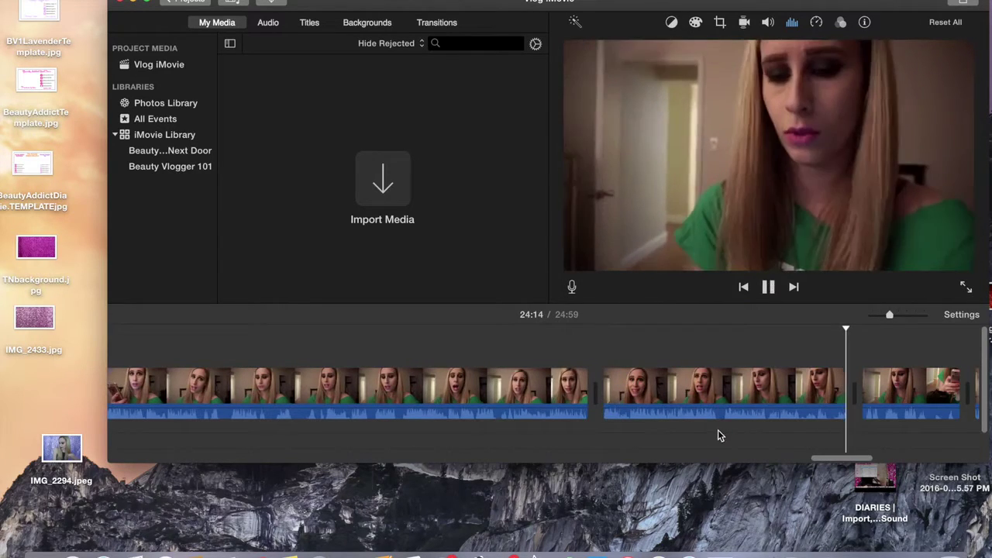
click(576, 354)
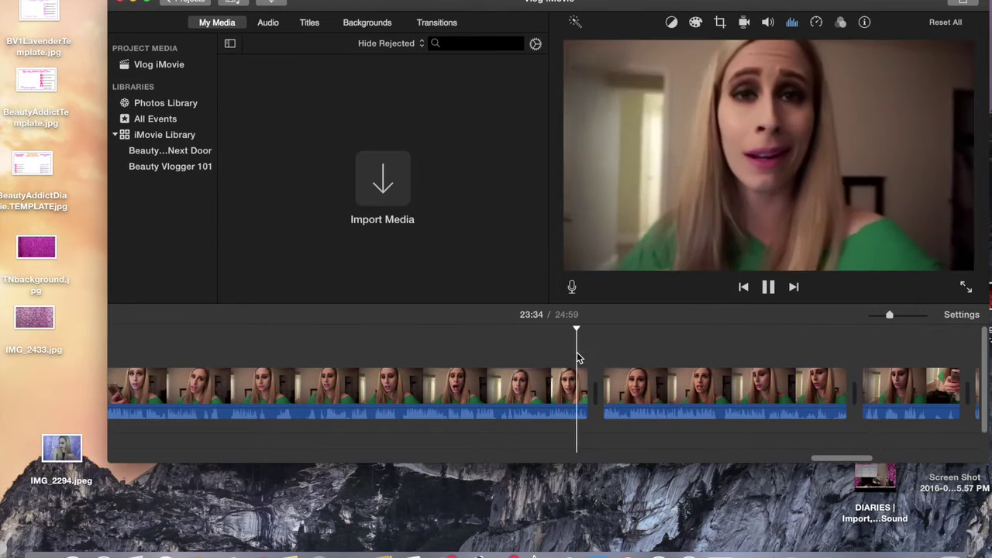
Play the beginnings and ends of the last three green-shirt clips to check them through to the end of the movie.
drag(837, 460, 853, 458)
click(745, 351)
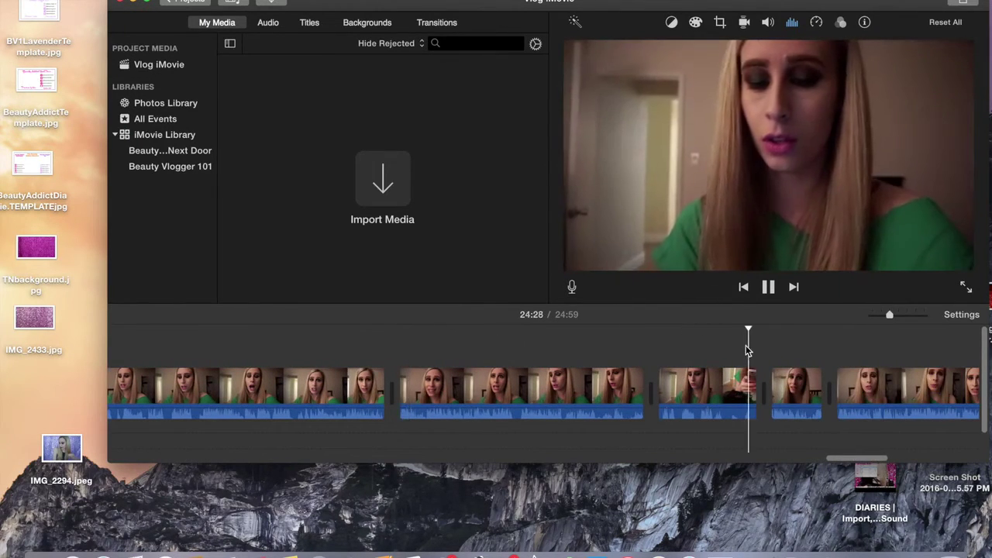
drag(868, 460, 881, 459)
click(642, 357)
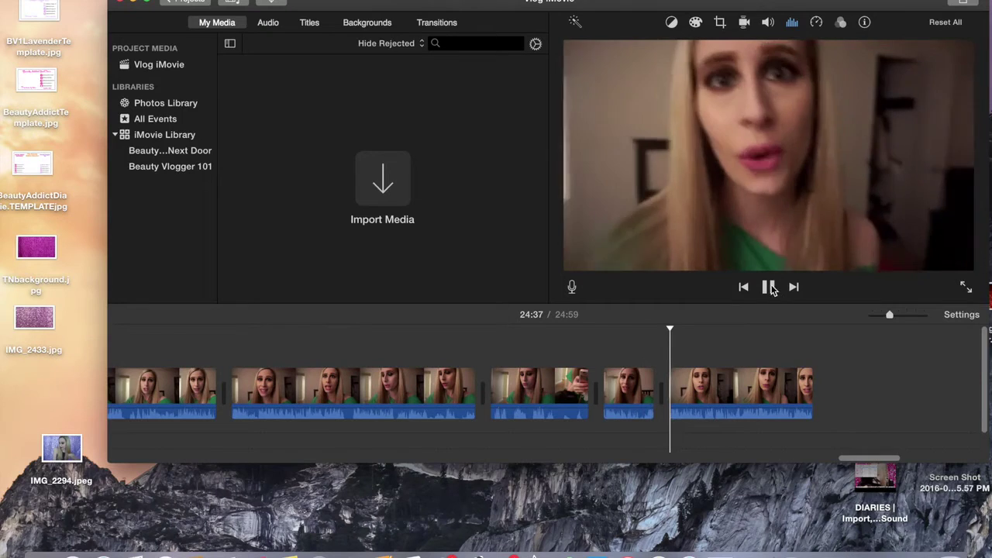
click(802, 341)
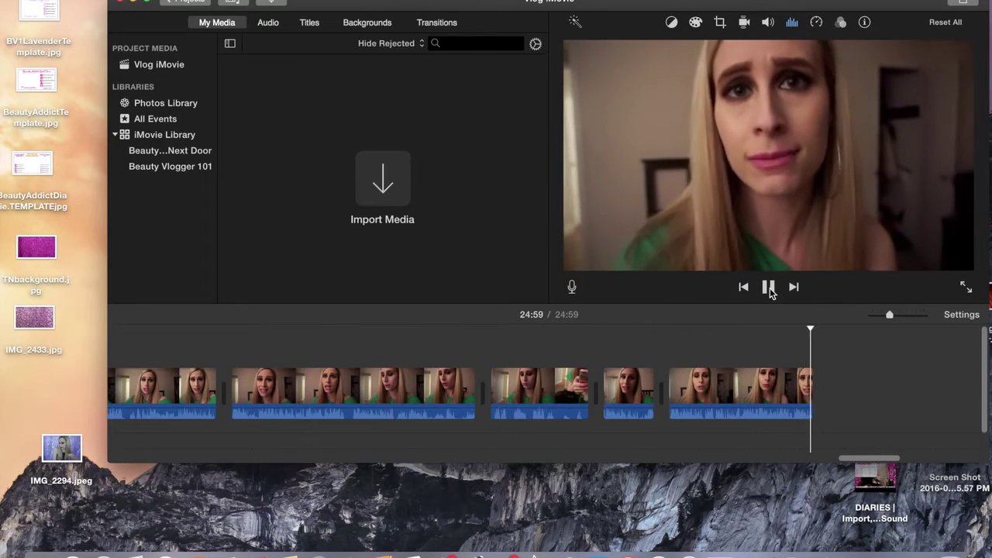
Export the movie as a 720p file named "Vlog iMovie | Friday and Saturday" to the Desktop.
click(963, 2)
click(905, 137)
click(631, 114)
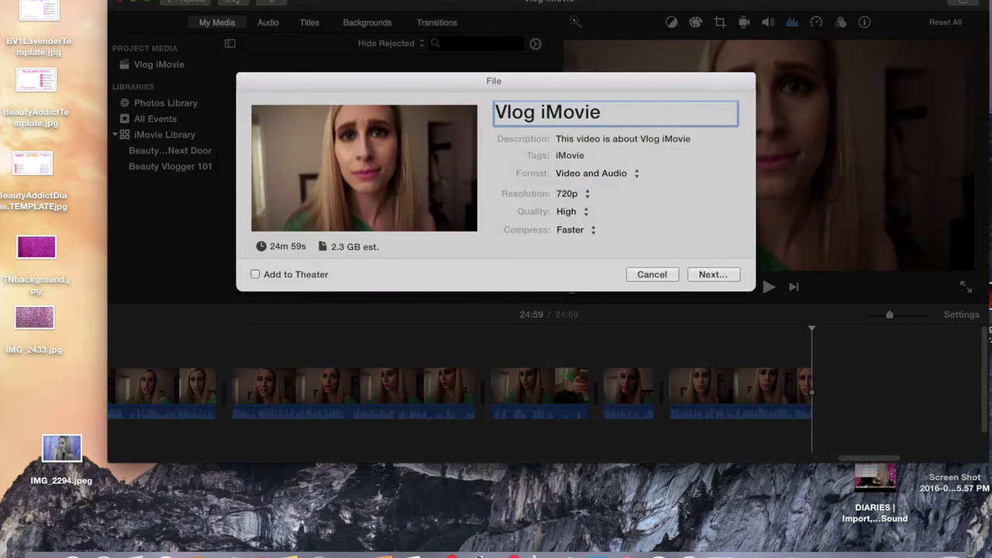
text(| Friday and Saturday)
click(712, 274)
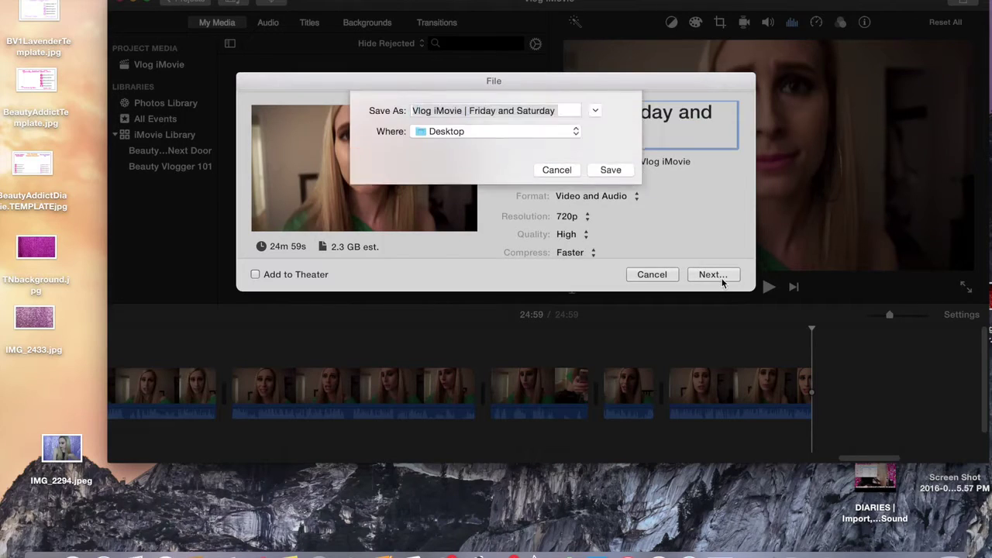
click(610, 173)
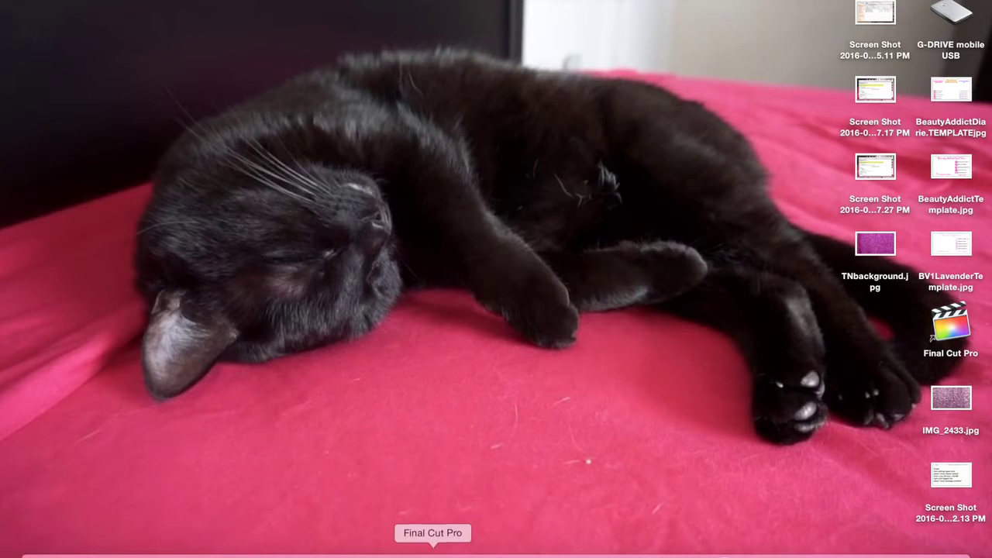
Switch to Final Cut Pro and open the "Dear Diary | St Patricks Day Weekend" project at the start of its timeline.
click(433, 551)
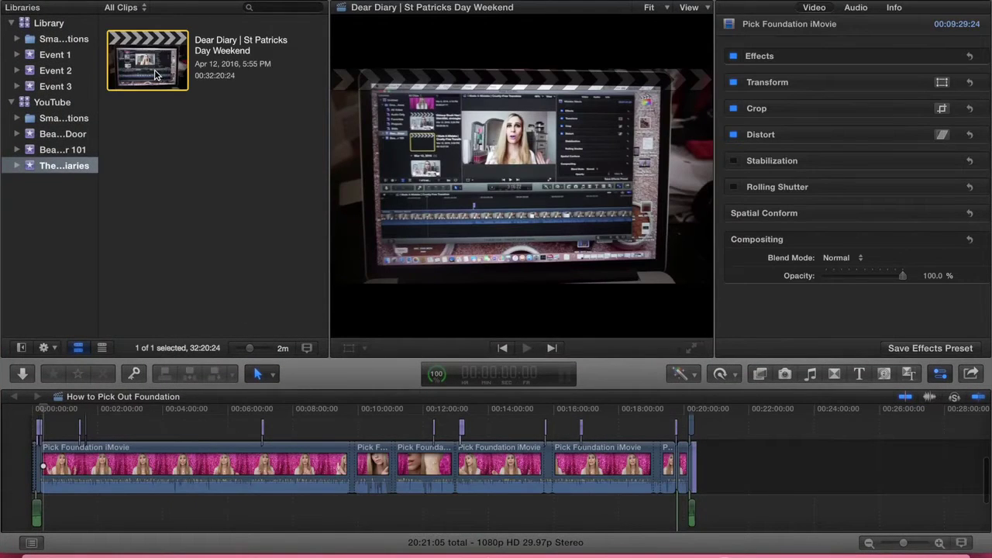
double_click(154, 68)
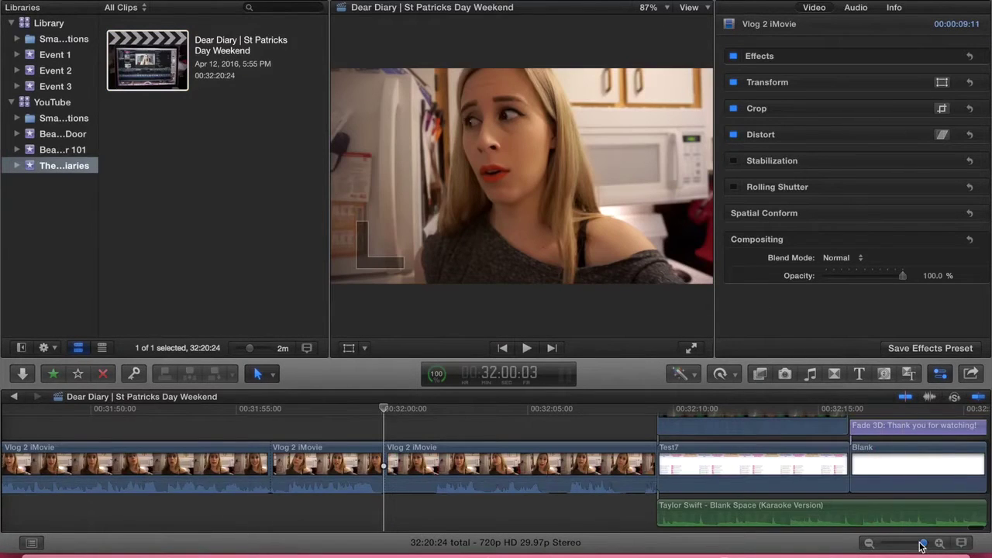
drag(922, 543, 915, 545)
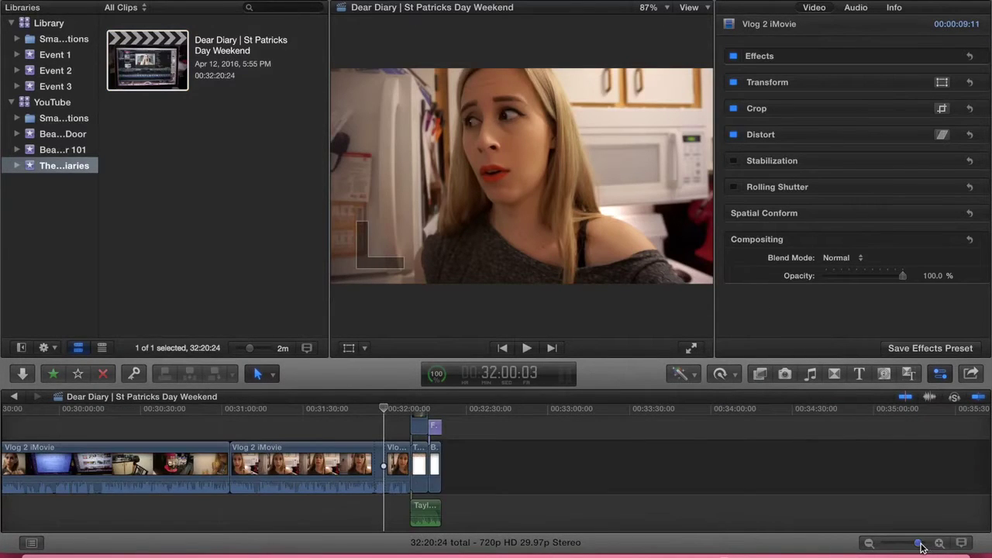
drag(918, 547, 912, 545)
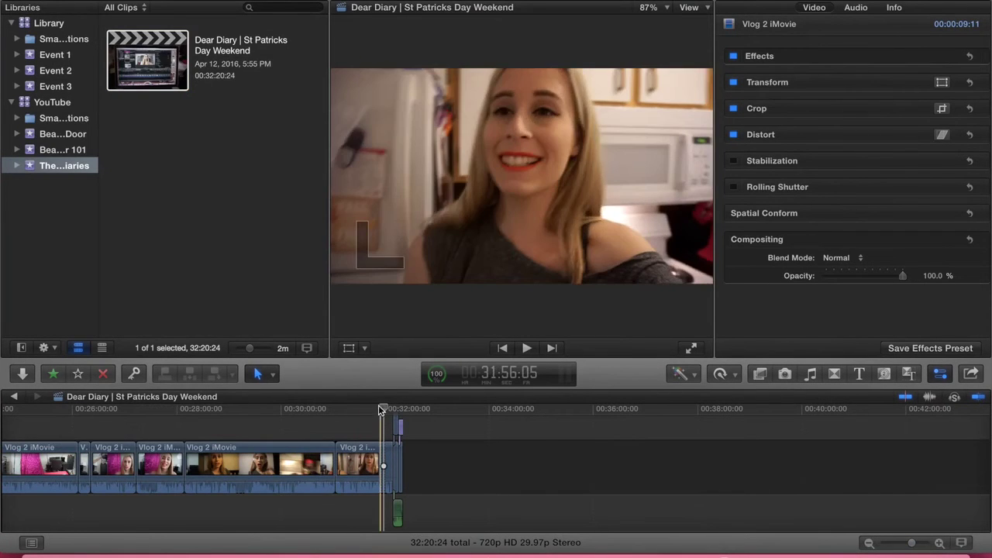
scroll(382, 410, left, 15)
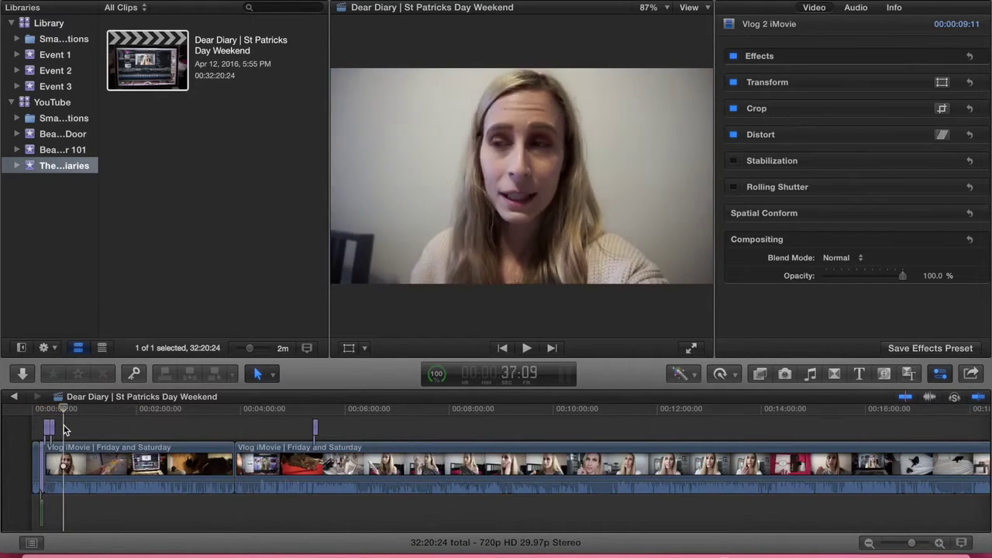
Preview the opening Friday and Saturday footage and return the playhead to the project's start.
click(99, 425)
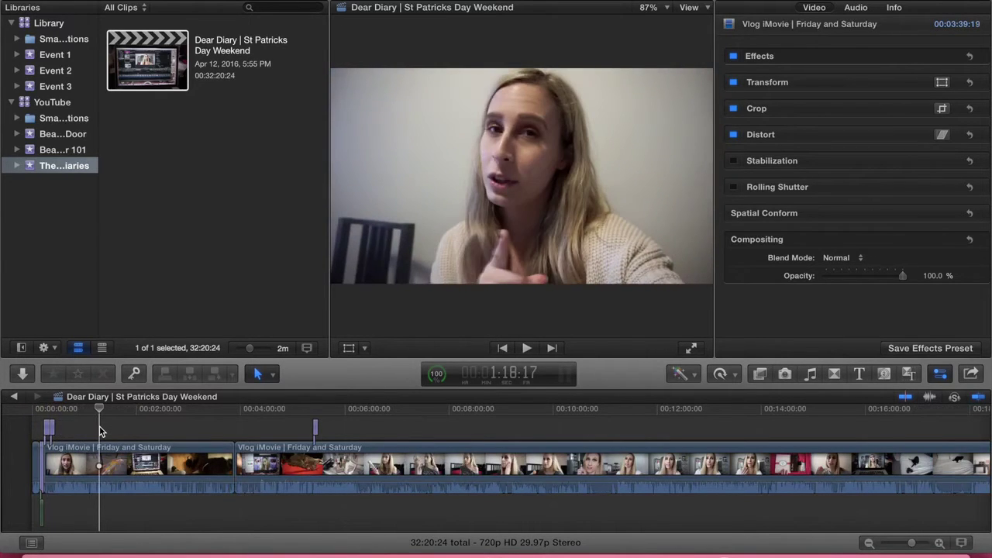
click(98, 428)
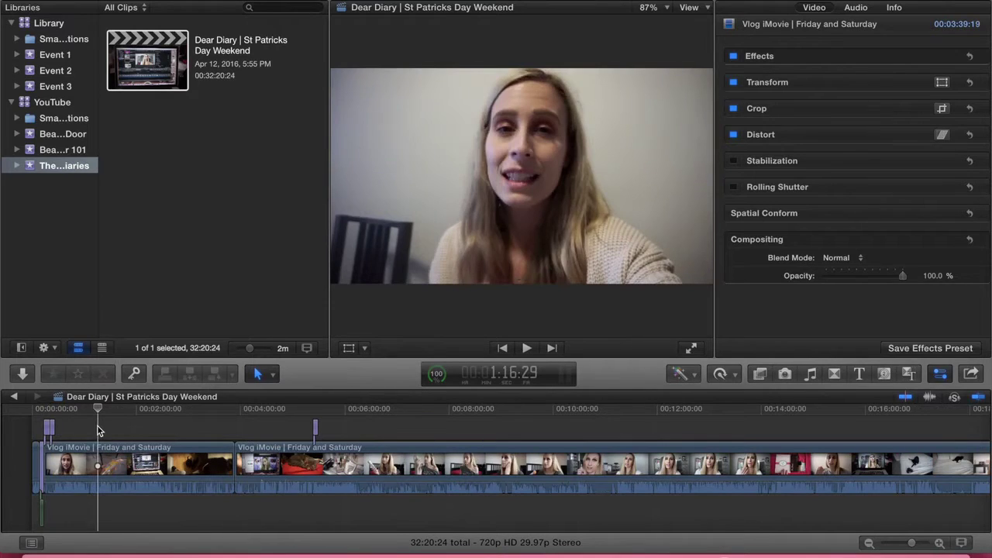
click(18, 421)
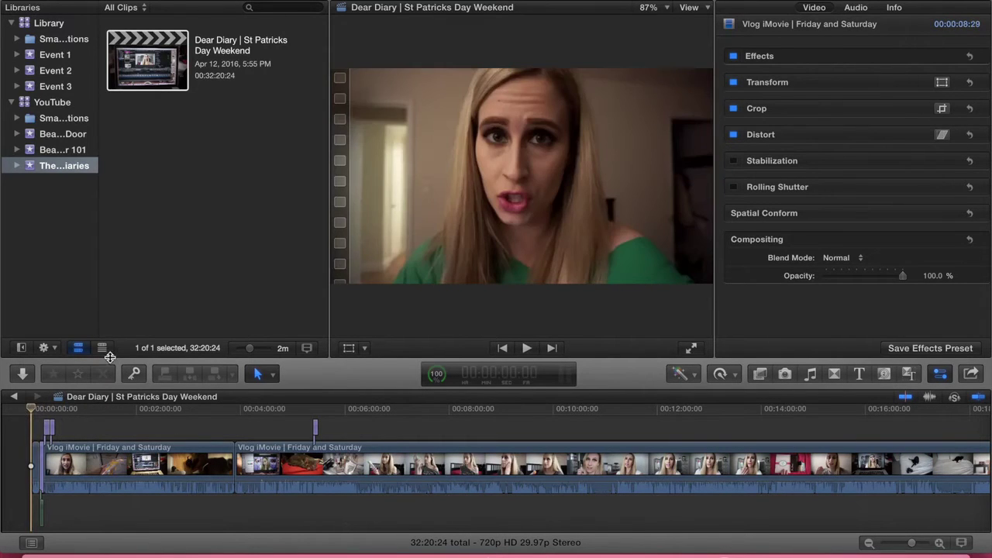
Select the St Patricks Day Weekend project in the browser and view the options for creating a new project.
click(154, 87)
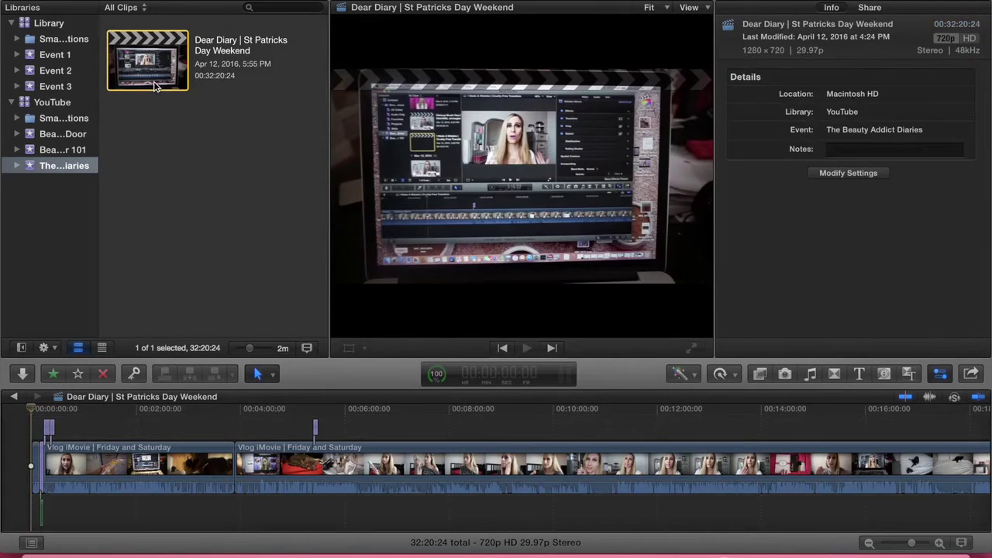
click(121, 0)
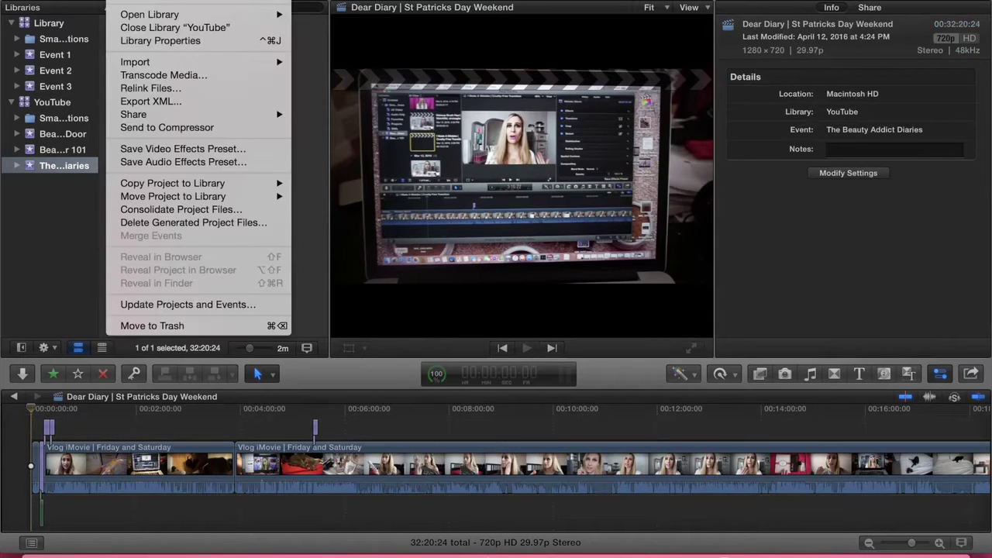
mouse_move(130, 1)
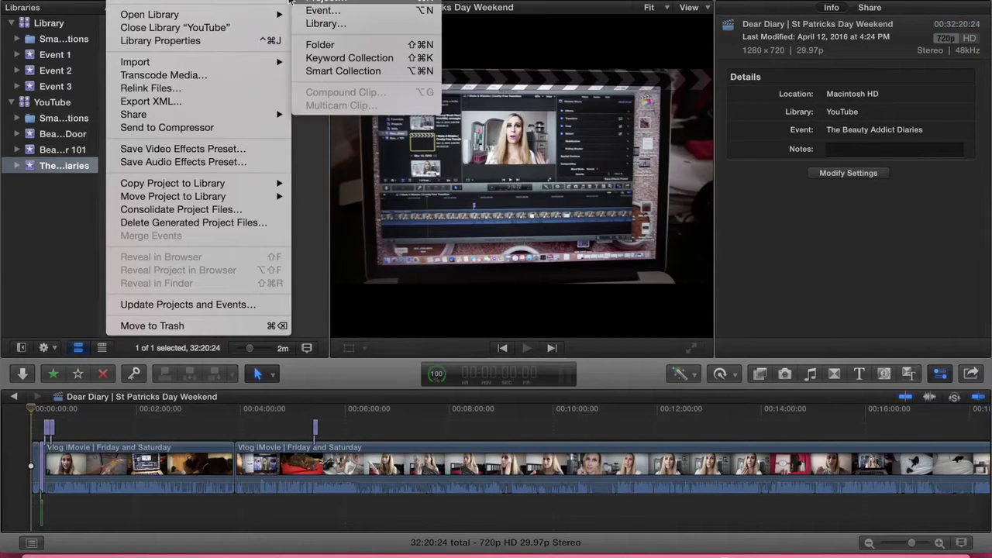
click(91, 3)
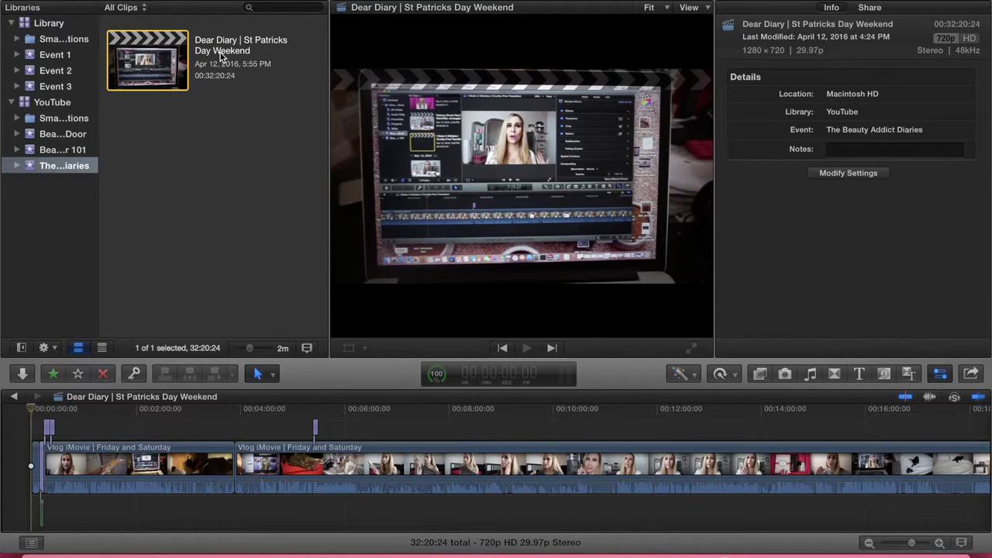
Examine the intro title and the Taylor Swift karaoke music clip beneath it in the timeline.
click(74, 466)
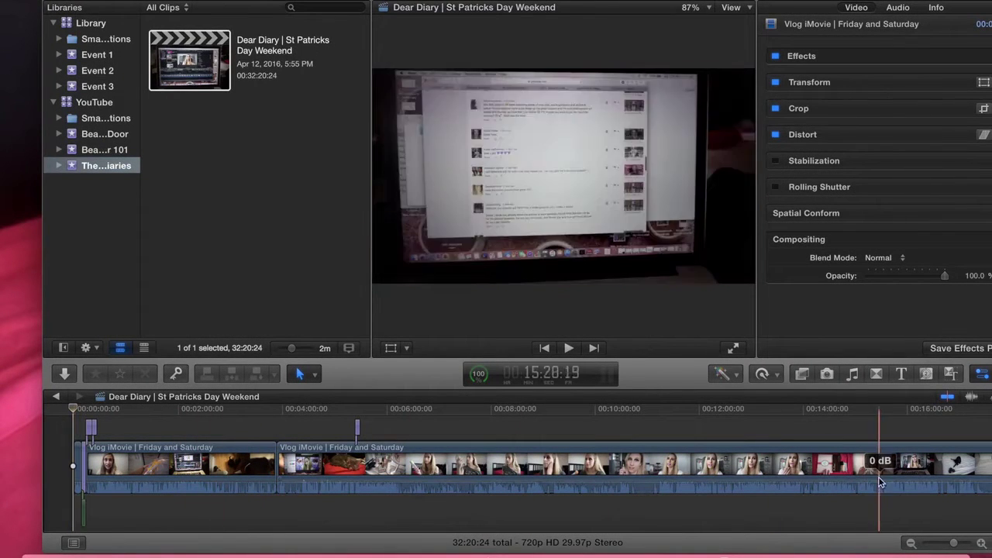
drag(953, 543, 941, 542)
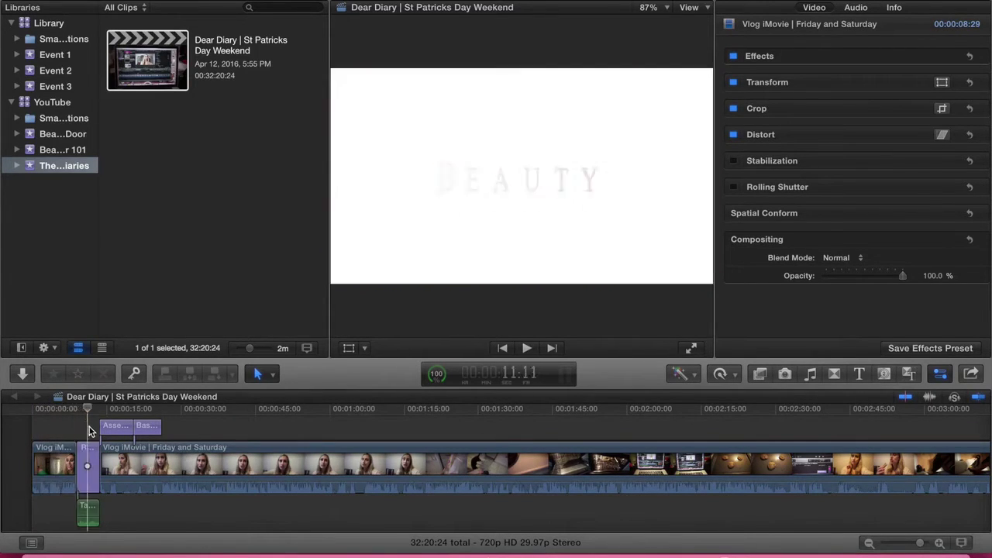
click(87, 467)
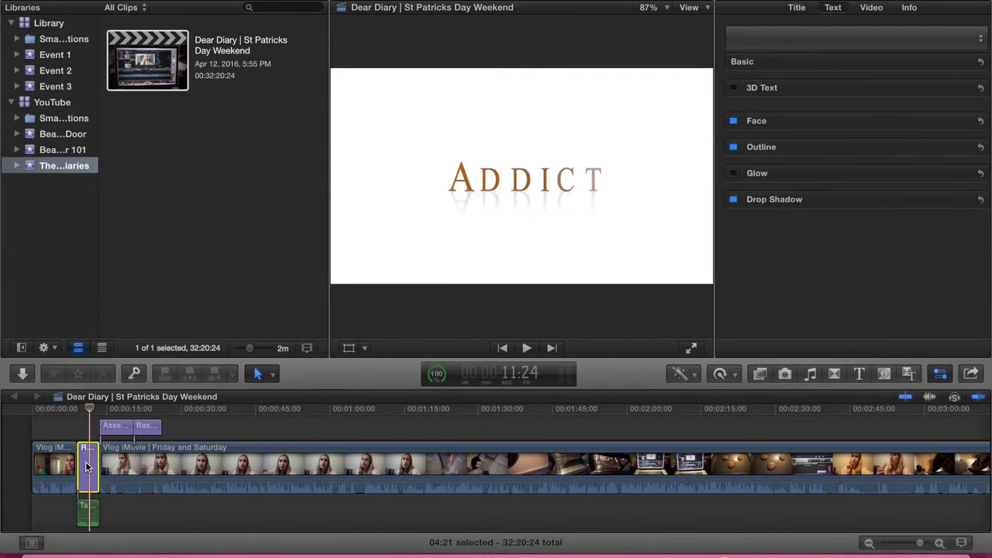
click(87, 509)
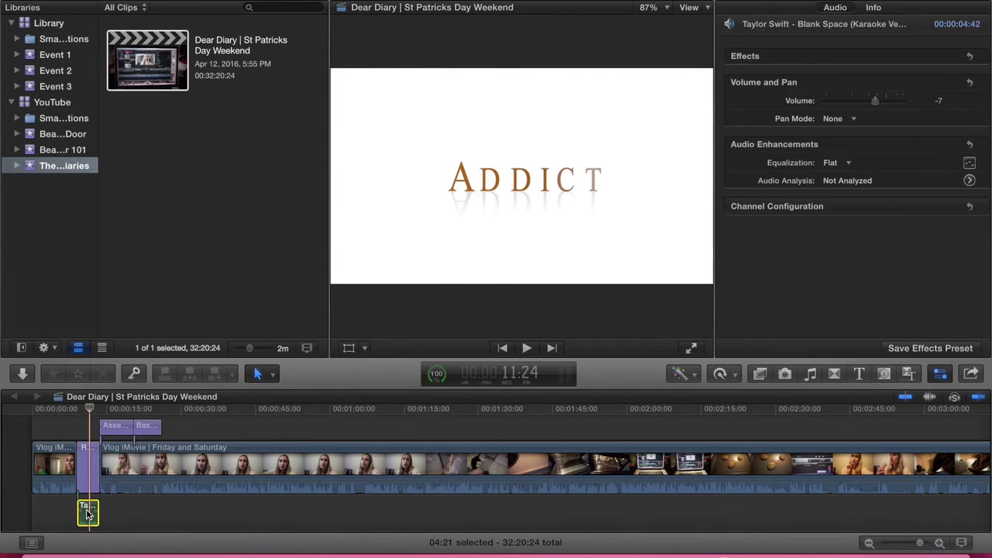
Examine the "Vlog #1 St Patrick's Day Weekend" title and the "Friday March 11th" title over the first vlog footage.
drag(93, 411, 116, 413)
click(118, 425)
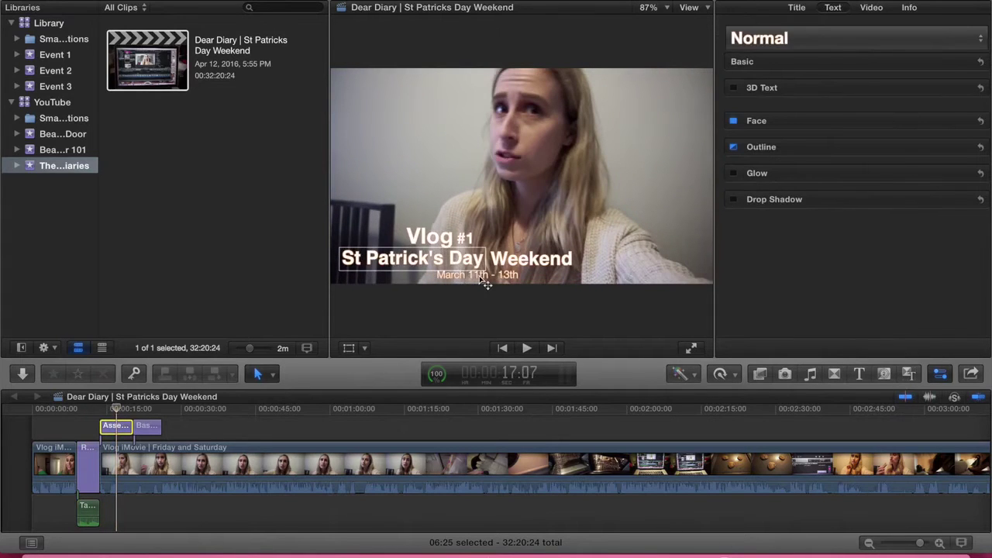
drag(123, 411, 149, 409)
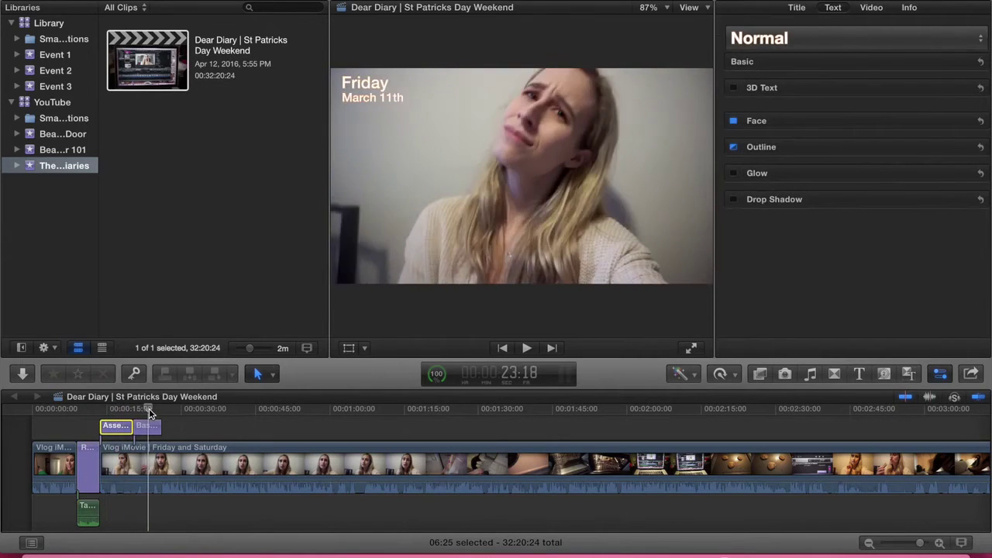
click(146, 428)
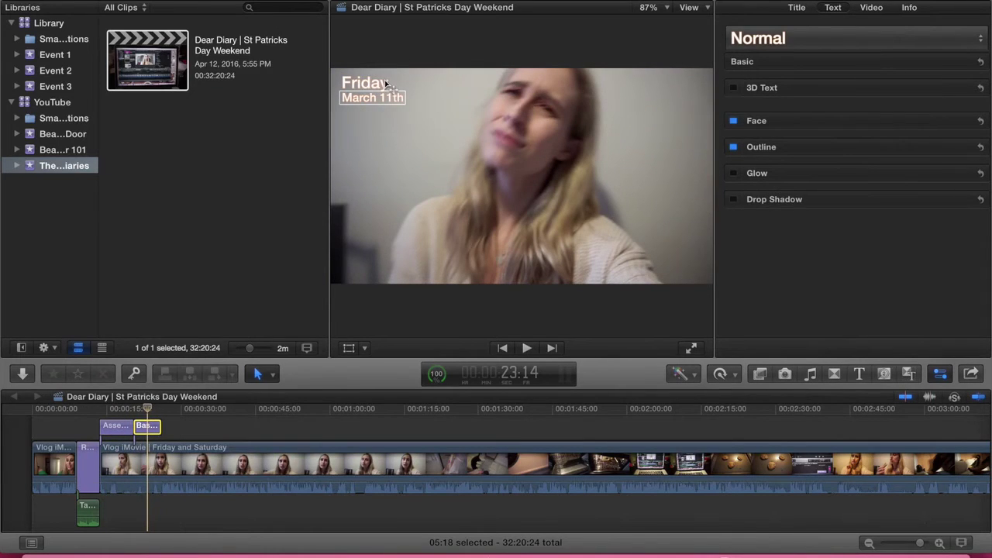
Return to the project's opening and examine the order of the teaser clip, intro title and main vlog footage.
drag(147, 408, 137, 457)
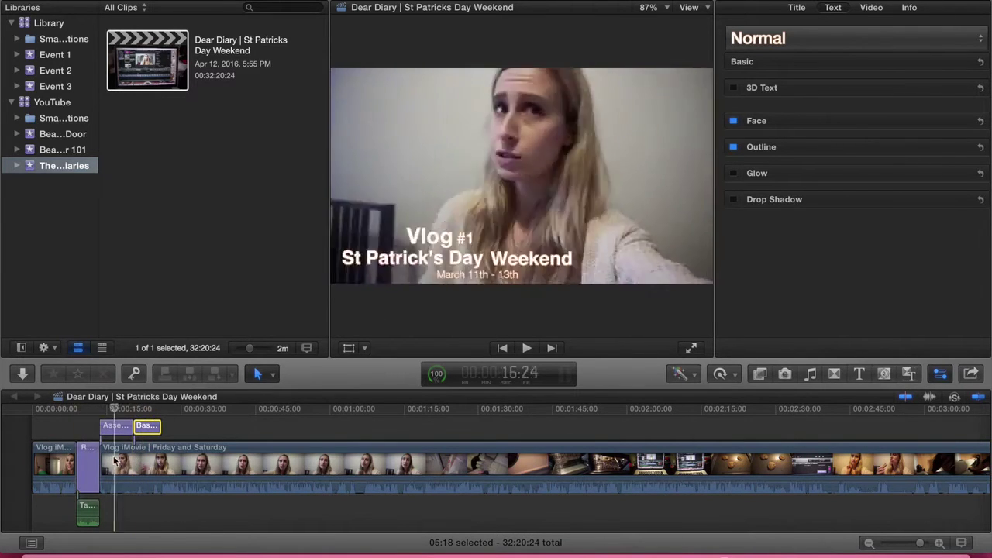
click(60, 462)
click(87, 465)
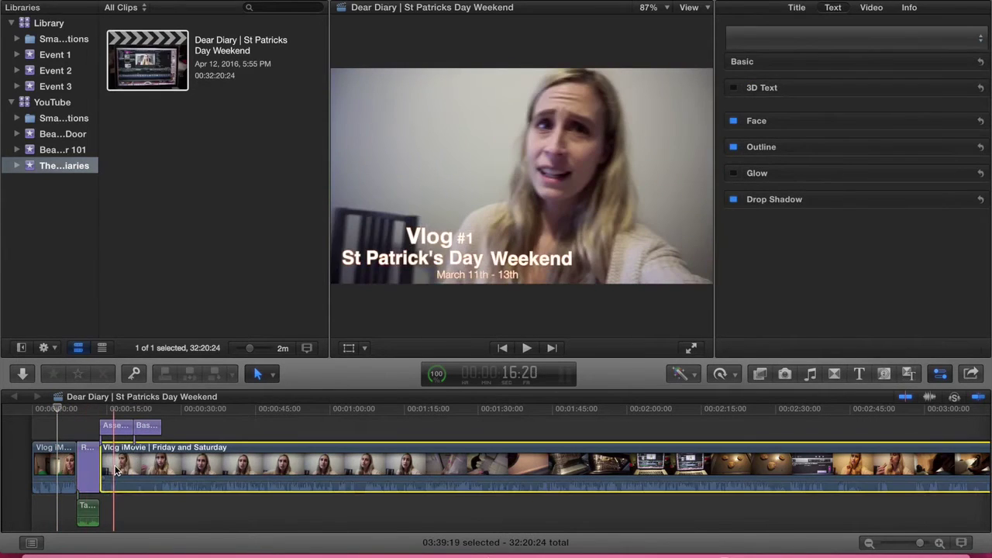
Return to the start of the project and select the short teaser clip before the intro title.
click(115, 470)
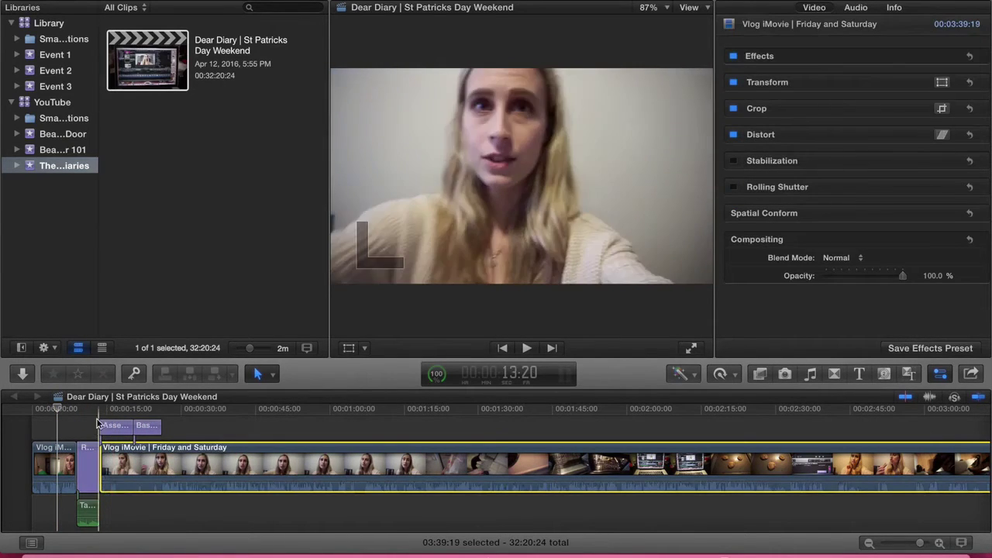
drag(59, 412, 33, 413)
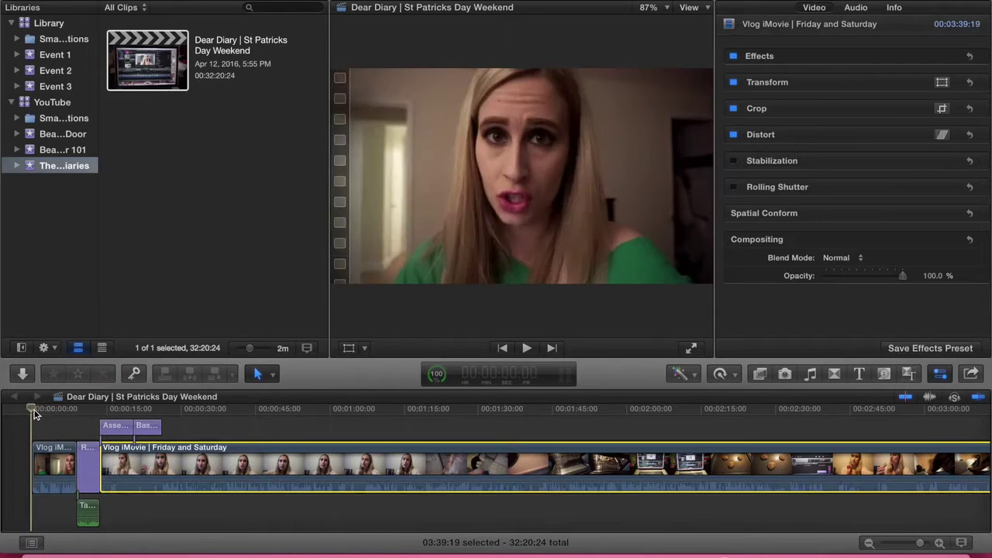
click(62, 465)
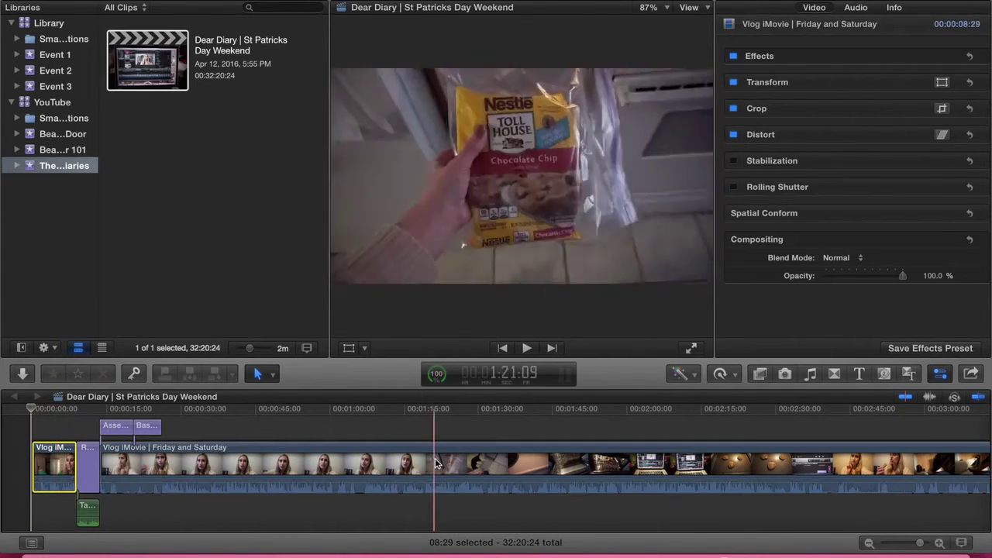
Locate the teaser clip's original spot in the vlog footage around 23:16 and play that section.
click(898, 546)
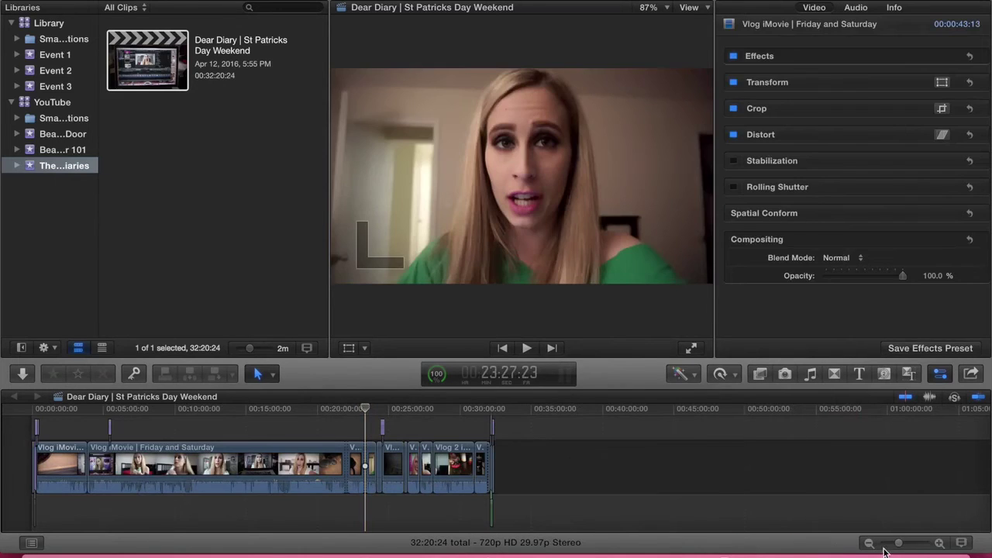
click(910, 546)
drag(910, 546, 915, 545)
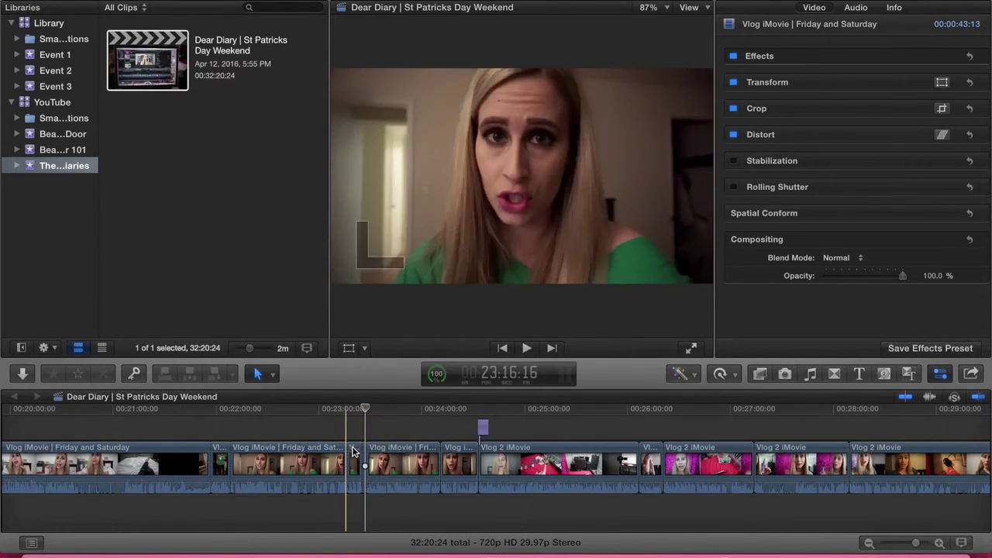
click(524, 351)
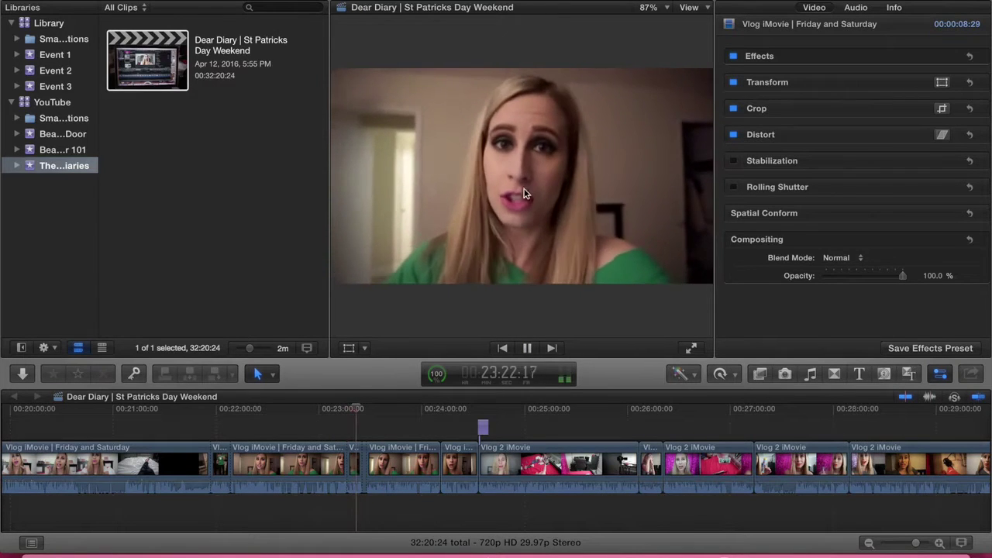
click(527, 350)
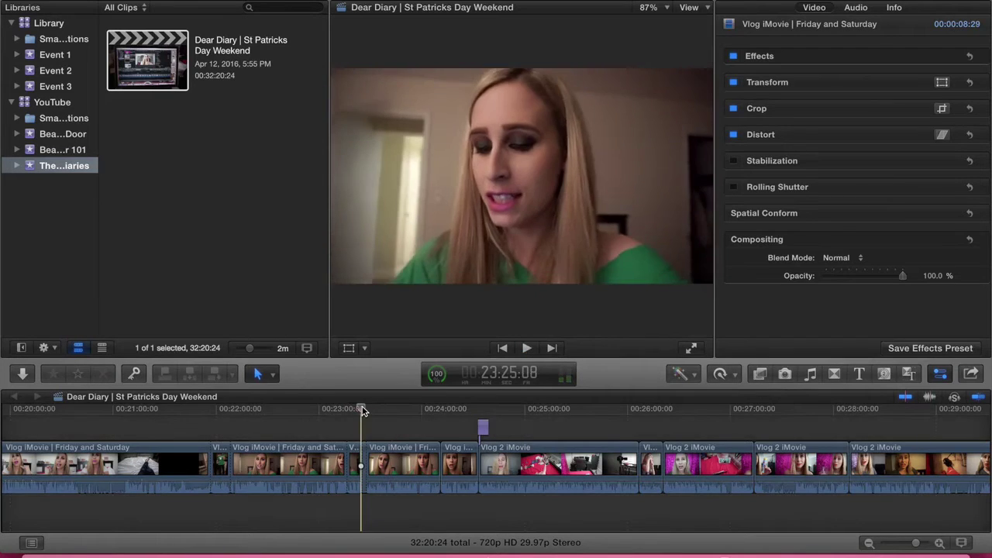
Play the project from its beginning through the teaser clip and the intro title into the first vlog footage.
key(Home)
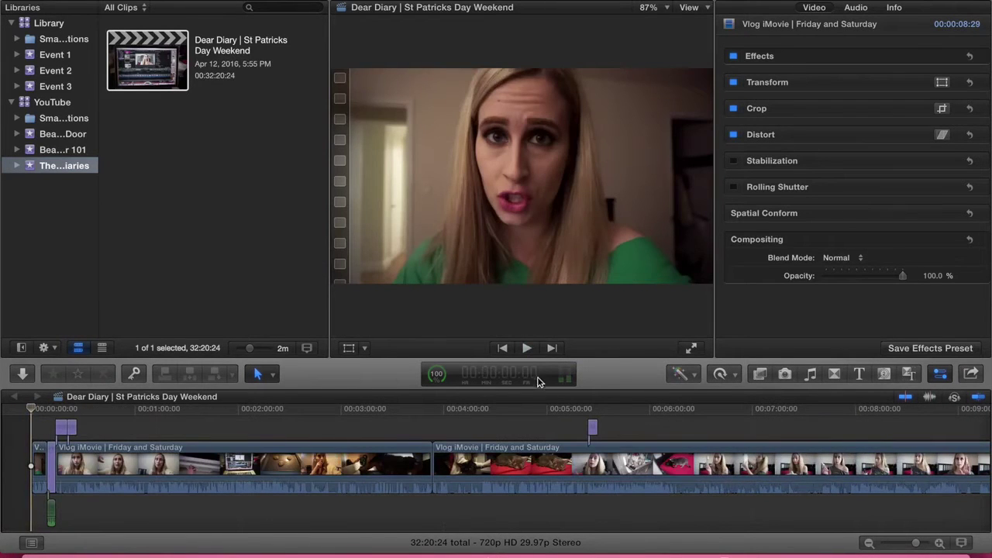
click(528, 350)
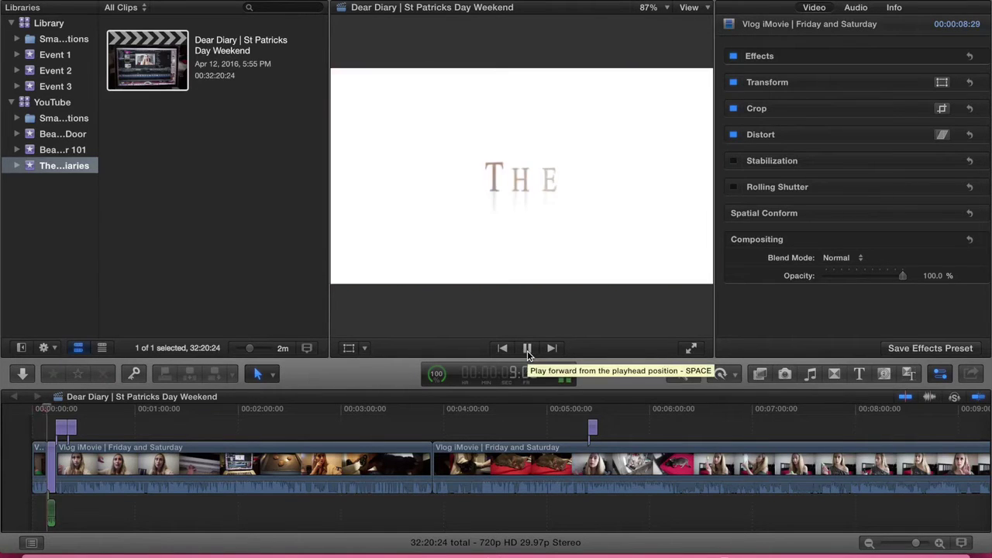
click(527, 349)
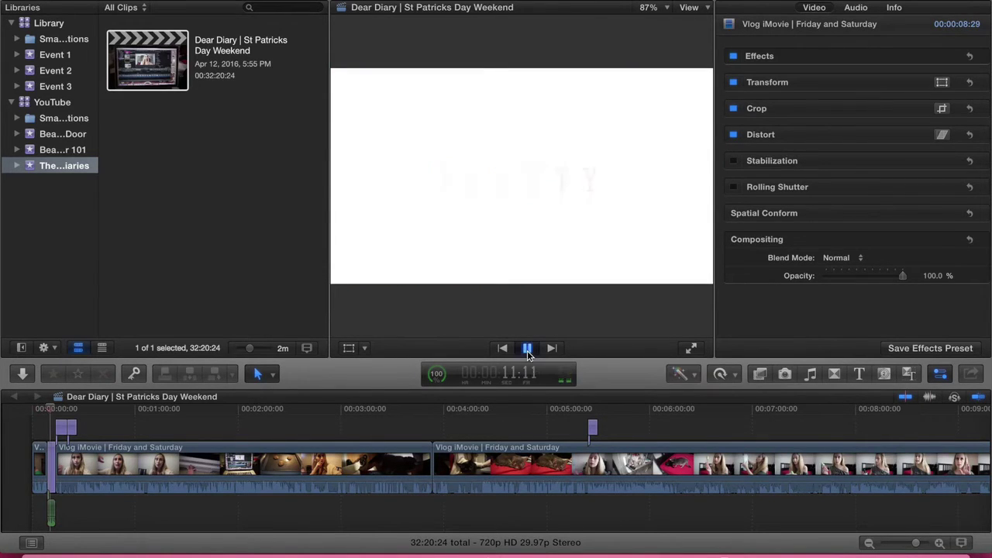
click(527, 350)
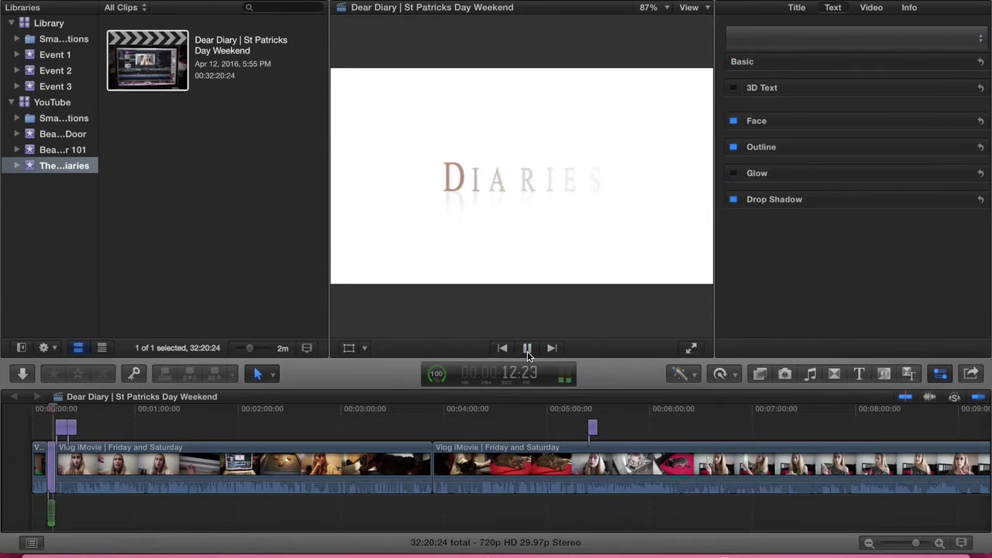
click(527, 350)
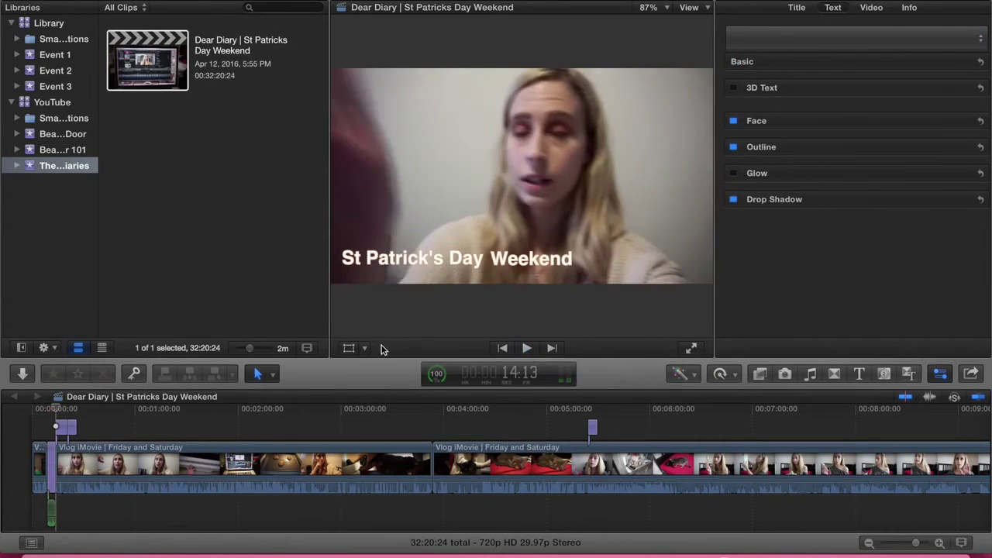
Select the intro title clip and find its Rotation style by searching the title library for "rotat".
click(46, 410)
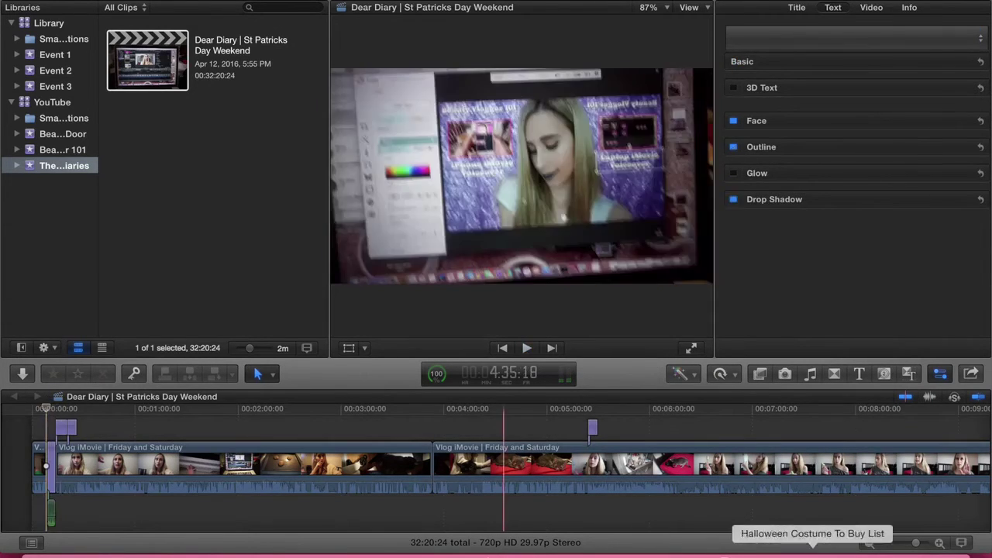
drag(915, 543, 923, 543)
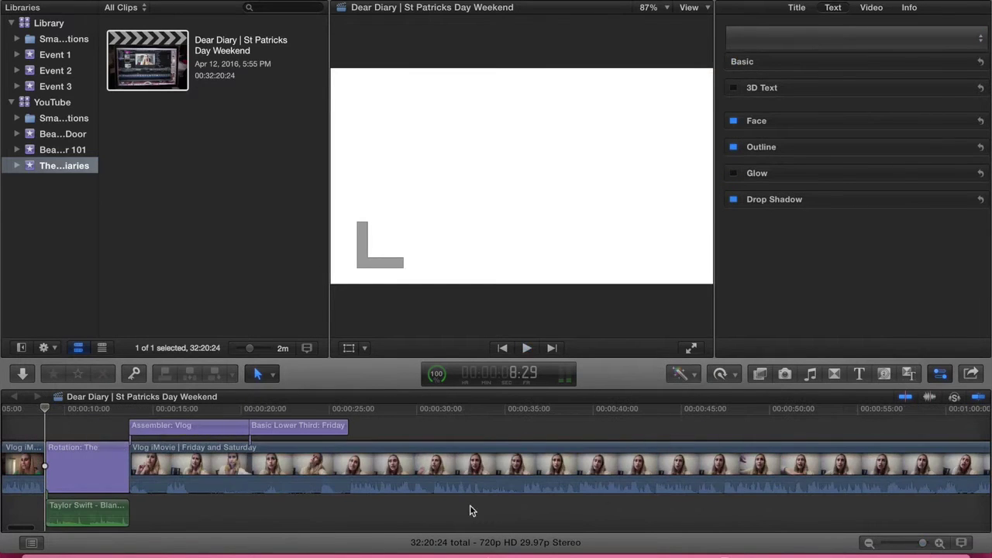
click(77, 455)
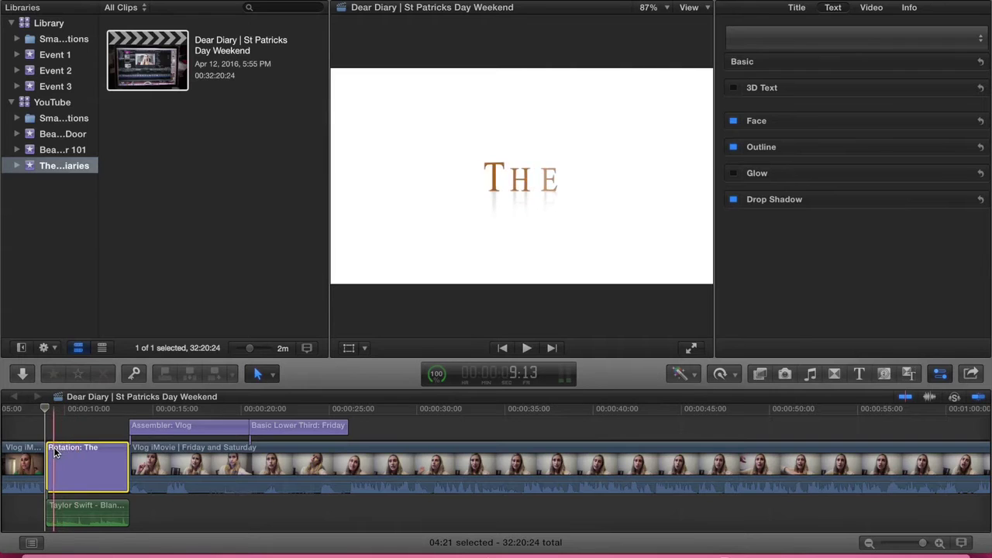
click(856, 376)
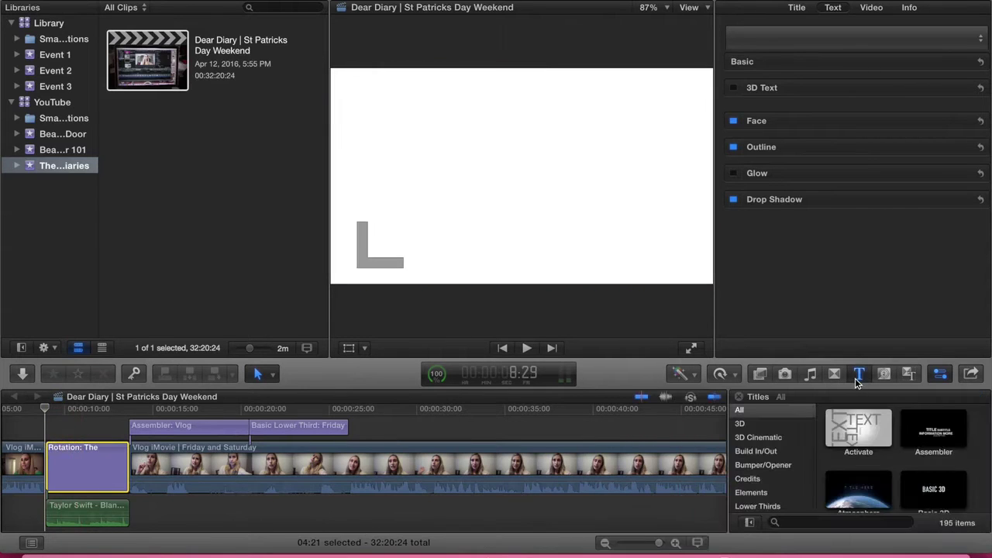
click(828, 523)
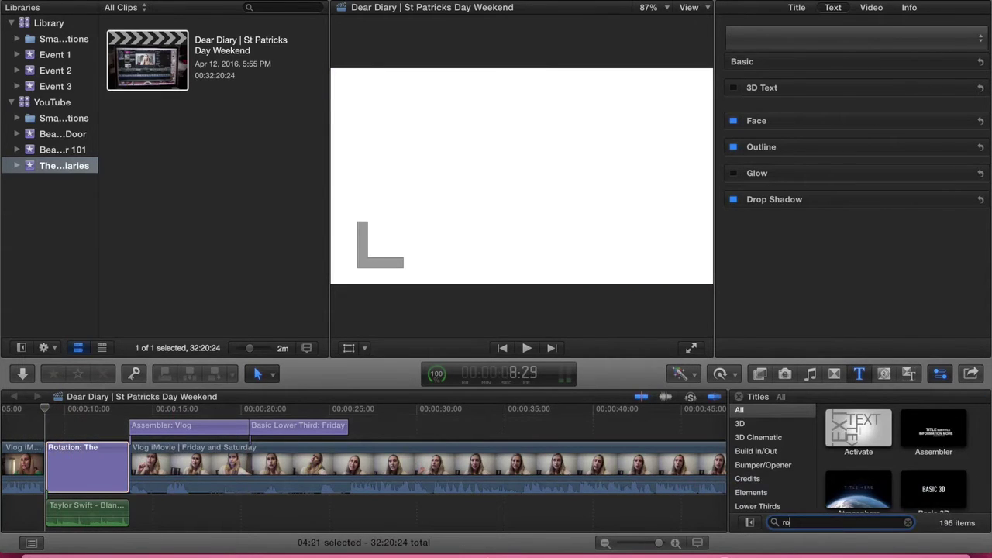
text(rotat)
click(944, 432)
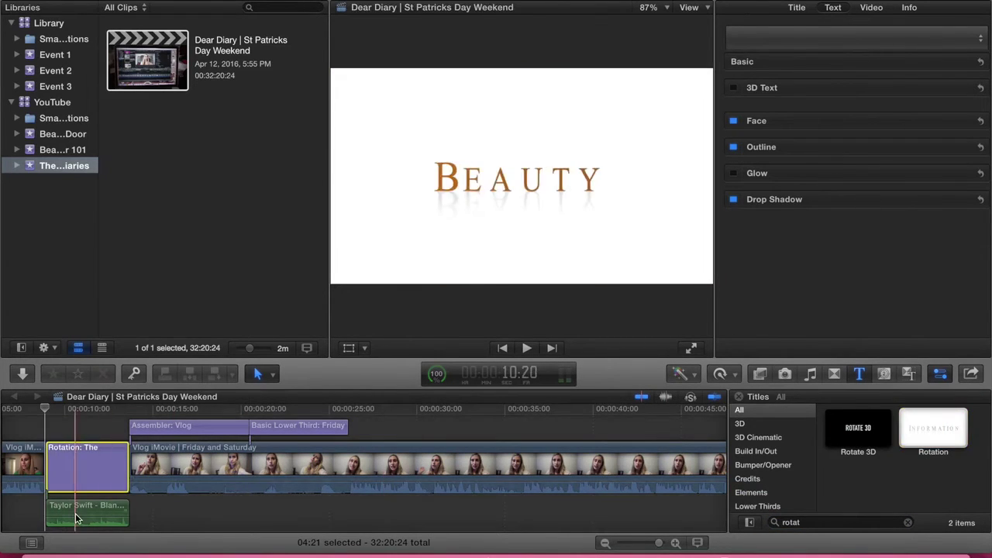
Select the intro's music clip and find its source track by searching the iTunes music for "blank".
click(75, 513)
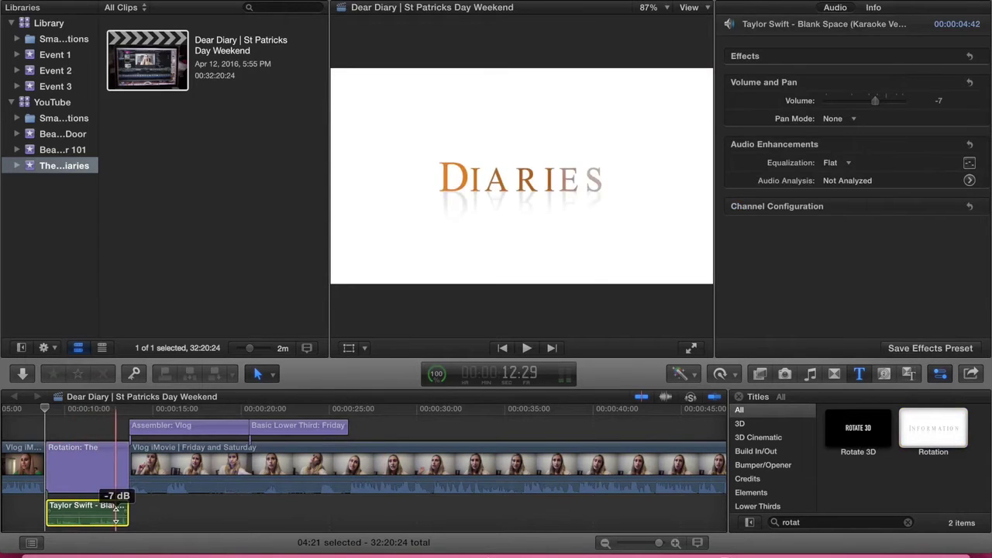
click(813, 374)
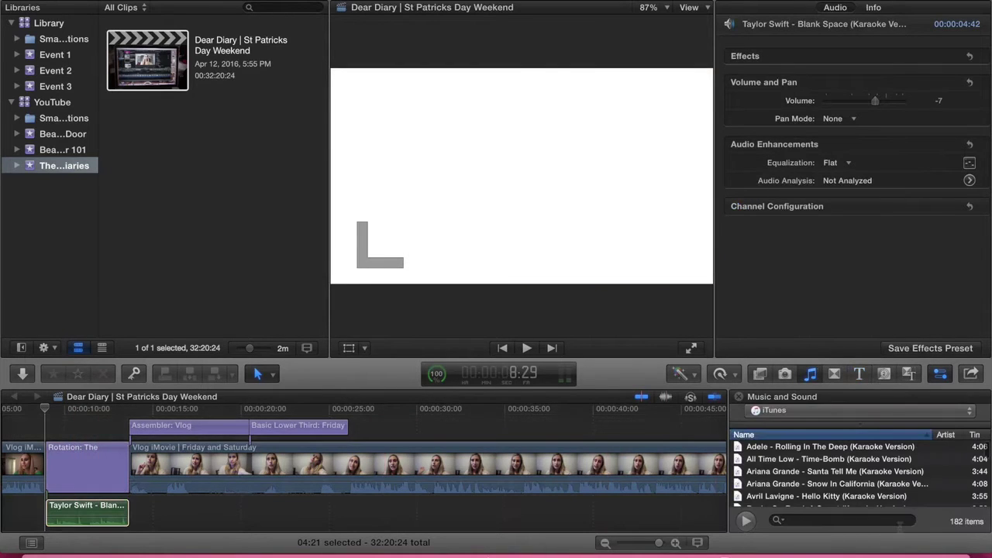
text(blank)
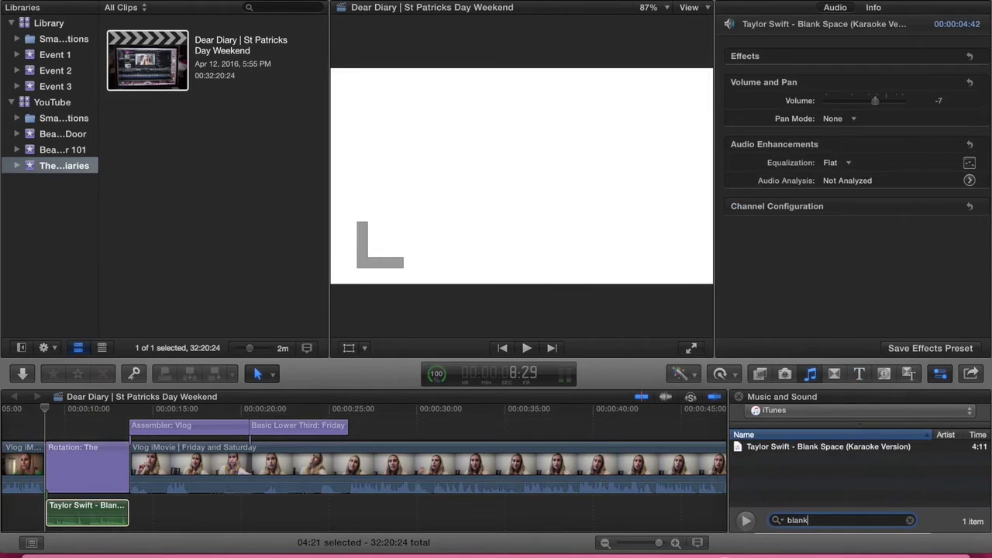
click(868, 447)
click(87, 521)
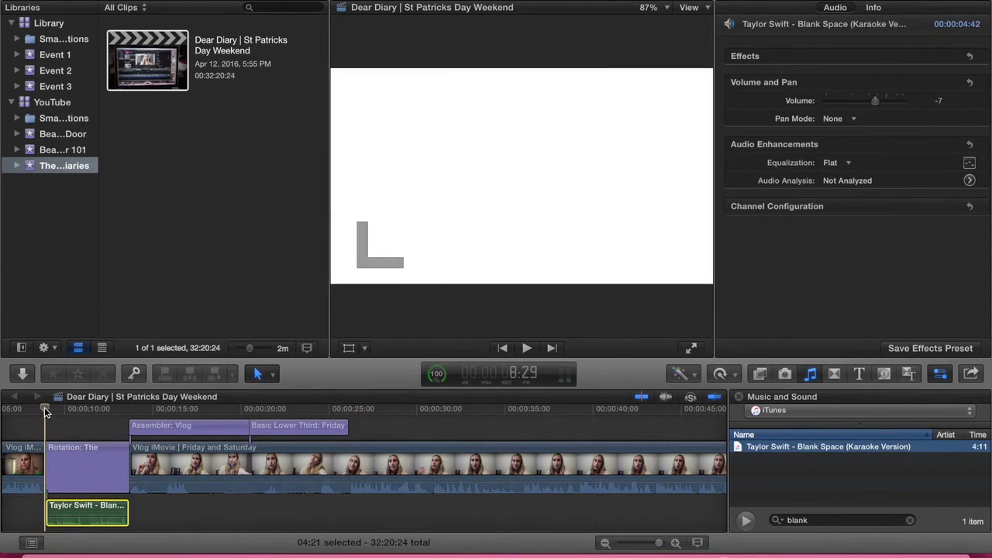
Select the "Vlog #1 St Patrick's Day Weekend" title and search the title library for "asse" to find its style.
click(167, 426)
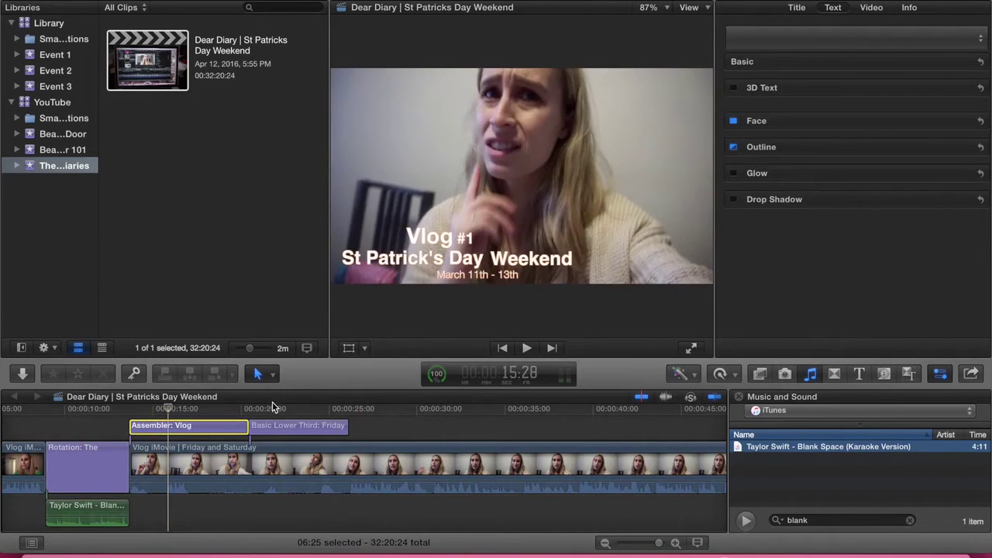
click(859, 373)
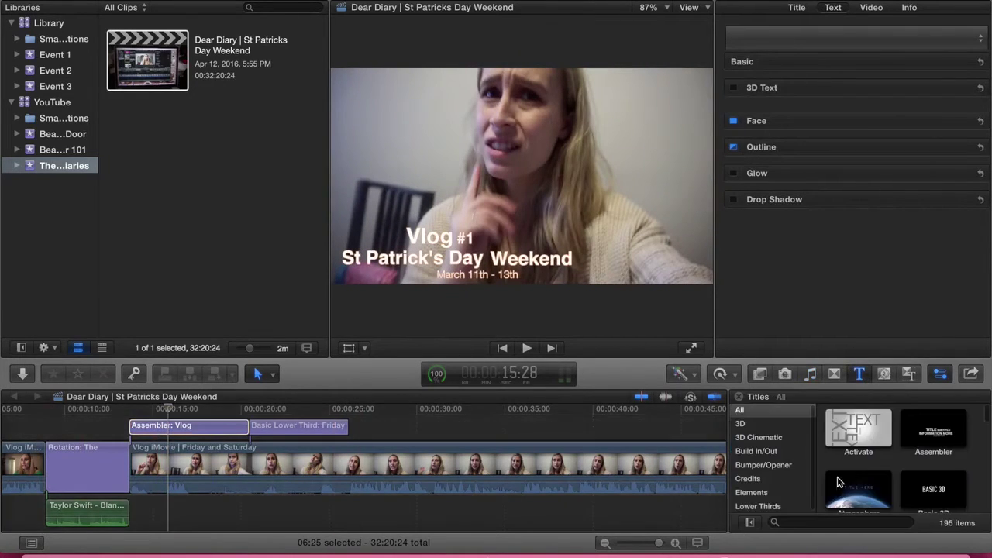
click(815, 524)
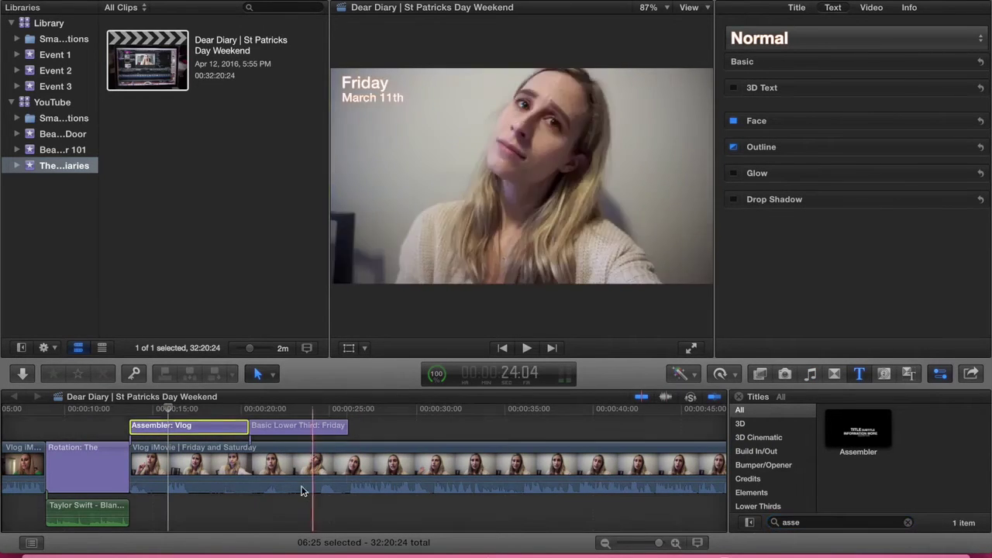
Select the Friday title and find the Basic Lower Third style by searching the title library for "basic lower".
click(292, 425)
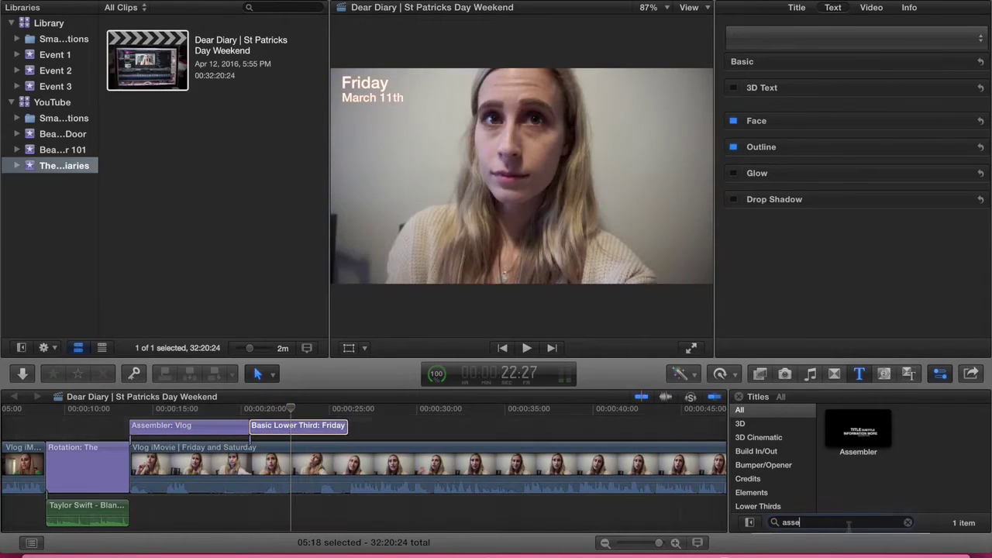
click(908, 523)
text(basic)
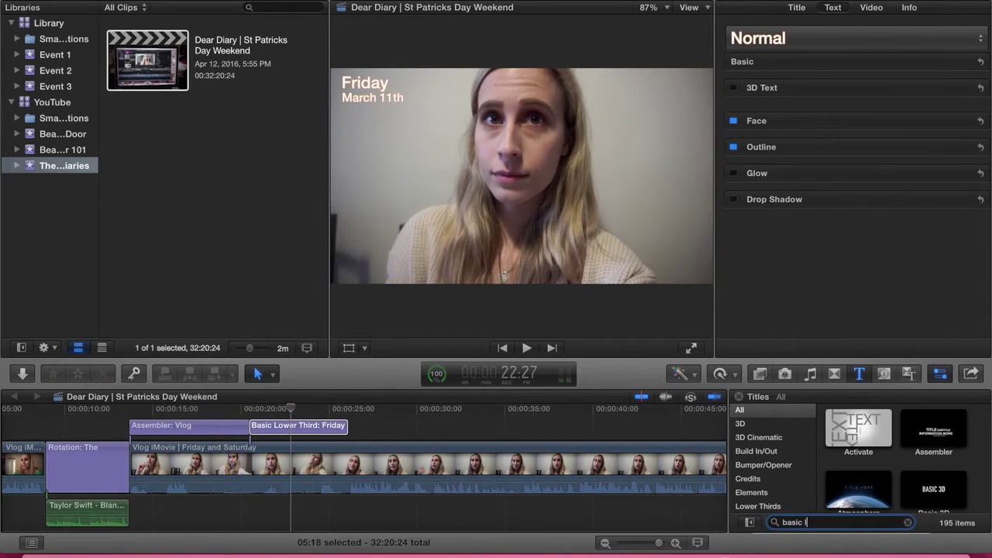
click(863, 434)
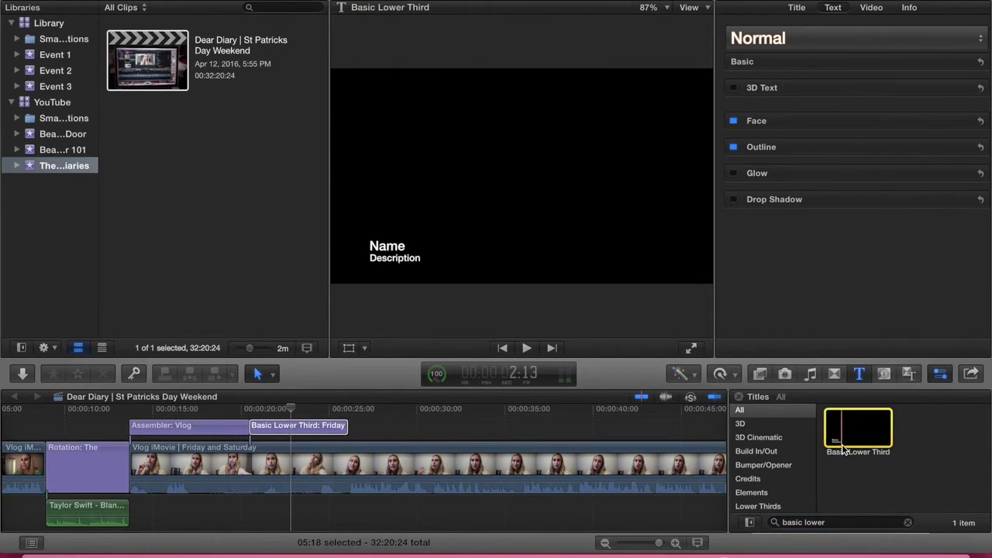
Try repositioning the "Friday" and "March 11th" text of the lower-third title directly on the picture.
click(440, 400)
click(376, 98)
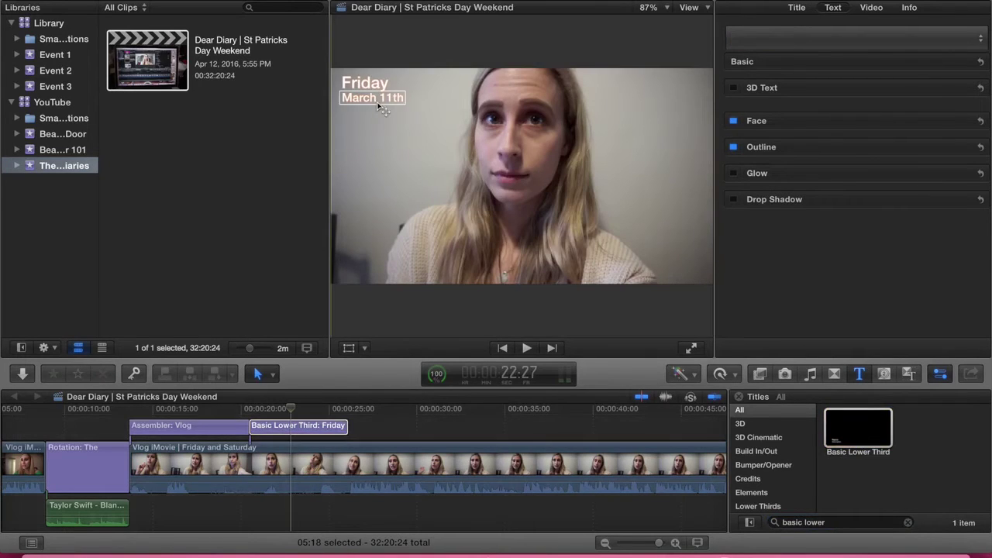
drag(372, 86, 383, 108)
Try moving the word "Vlog" in the Assembler title upward on the picture, away from the "#1" text.
drag(300, 407, 211, 418)
click(212, 417)
click(197, 430)
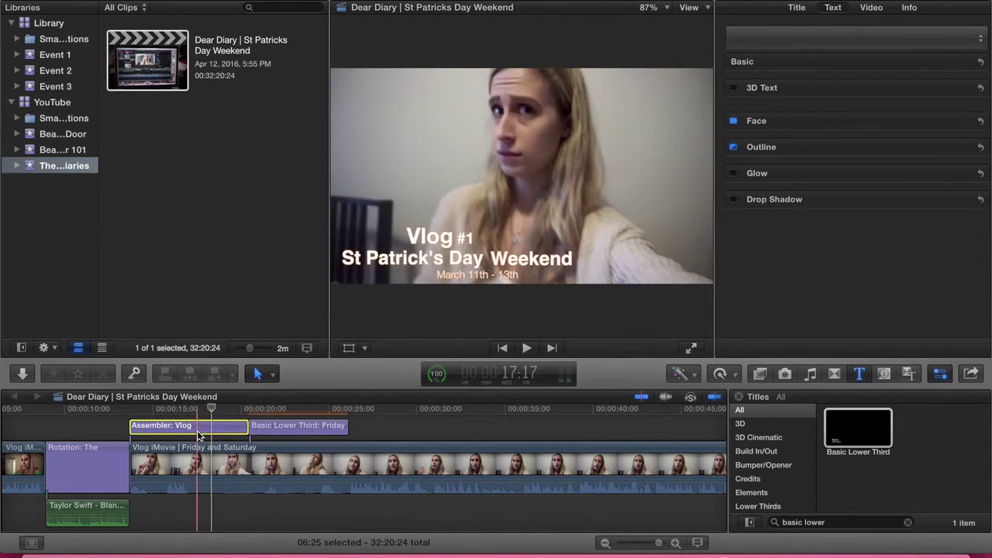
click(428, 240)
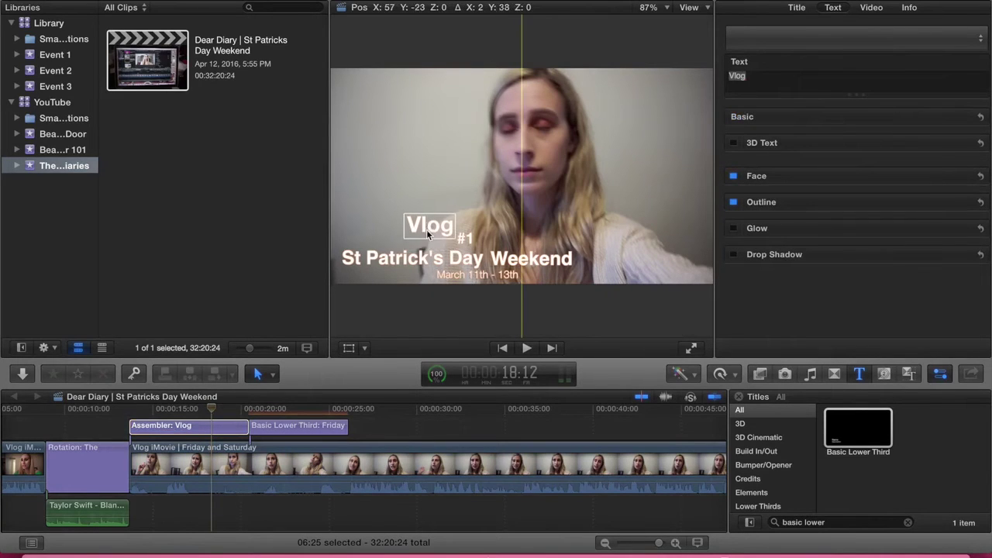
Examine the separate text elements "St Patrick's Day" and "Weekend" that make up the Assembler title.
drag(215, 413, 174, 412)
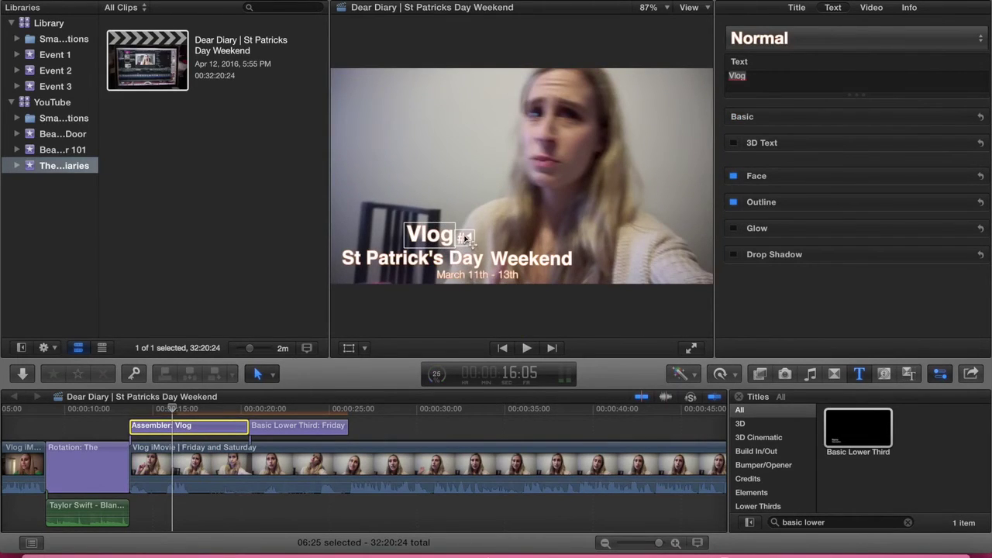
click(471, 263)
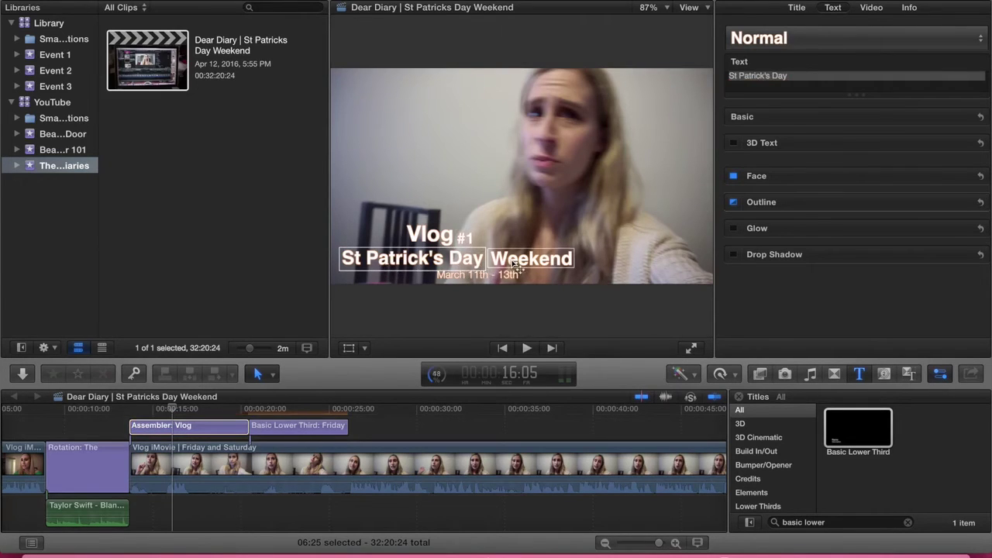
click(521, 266)
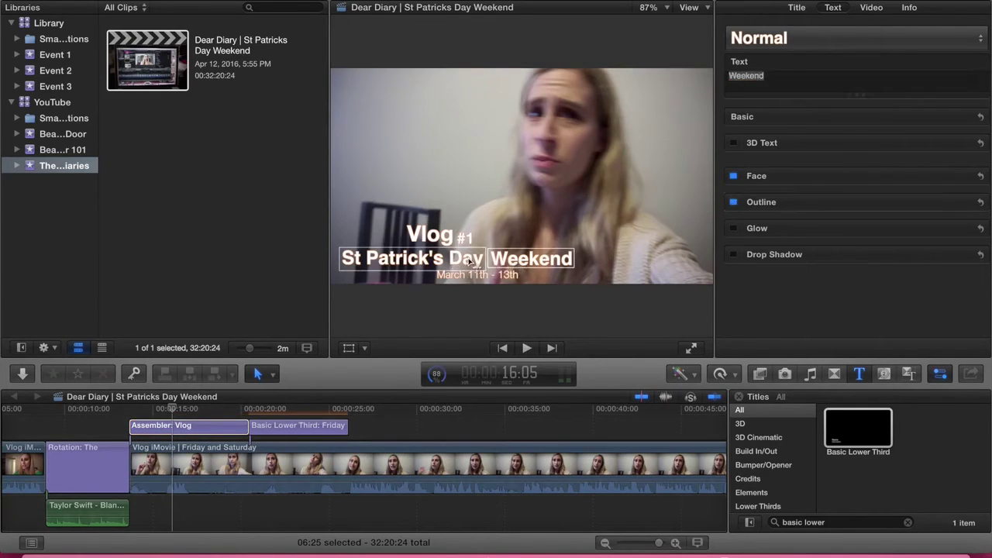
click(399, 263)
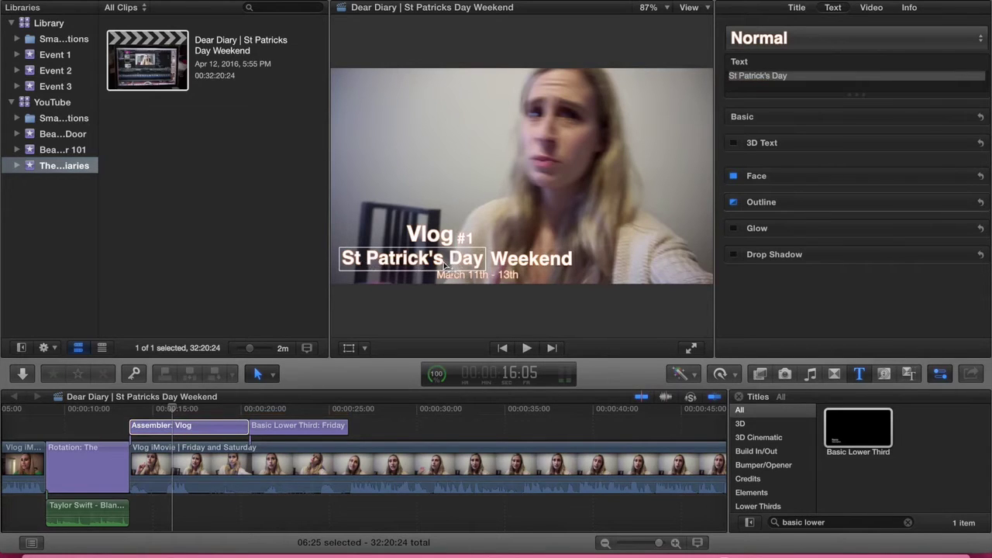
Examine the Assembler title's "March 11th - 13th" text and the "March 11th" text of the Friday lower-third title.
click(488, 278)
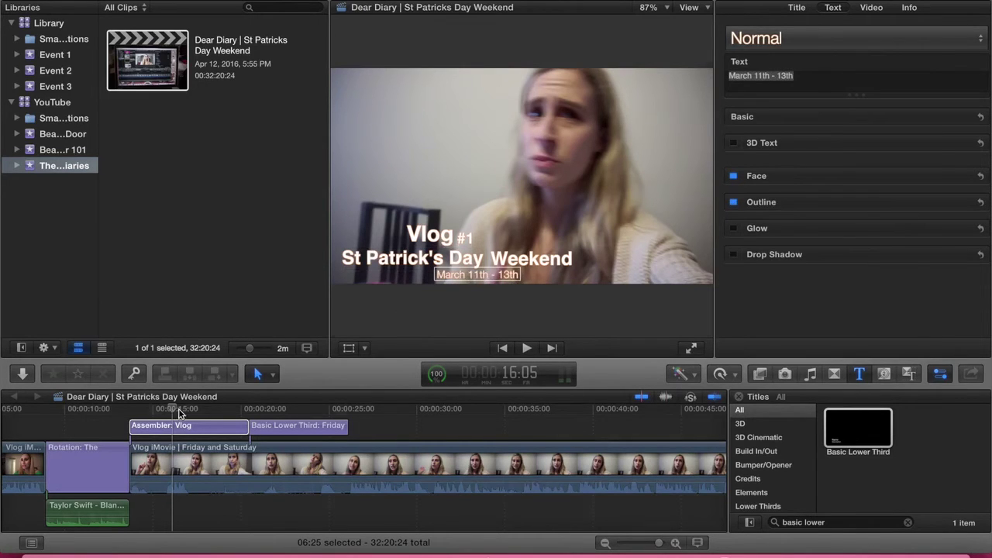
drag(178, 413, 281, 409)
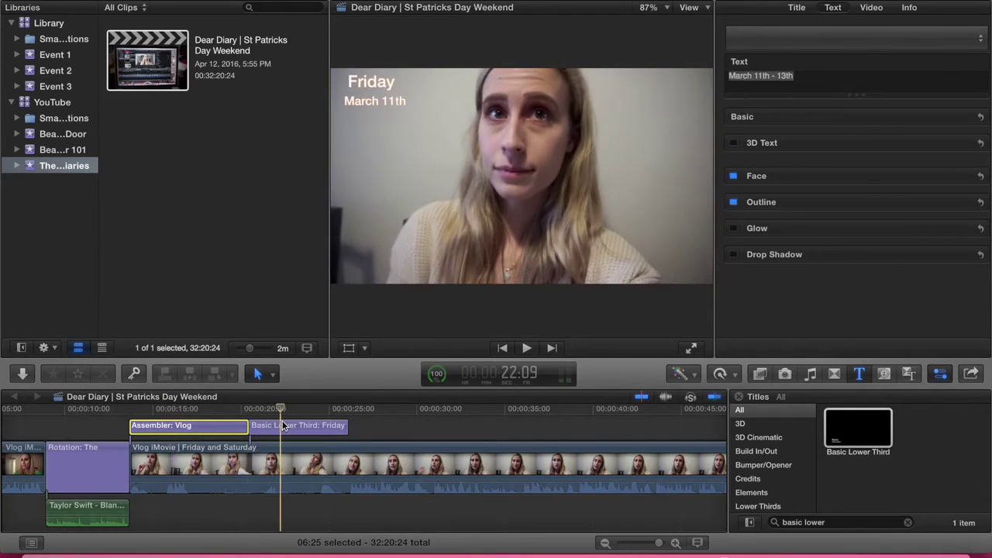
click(283, 426)
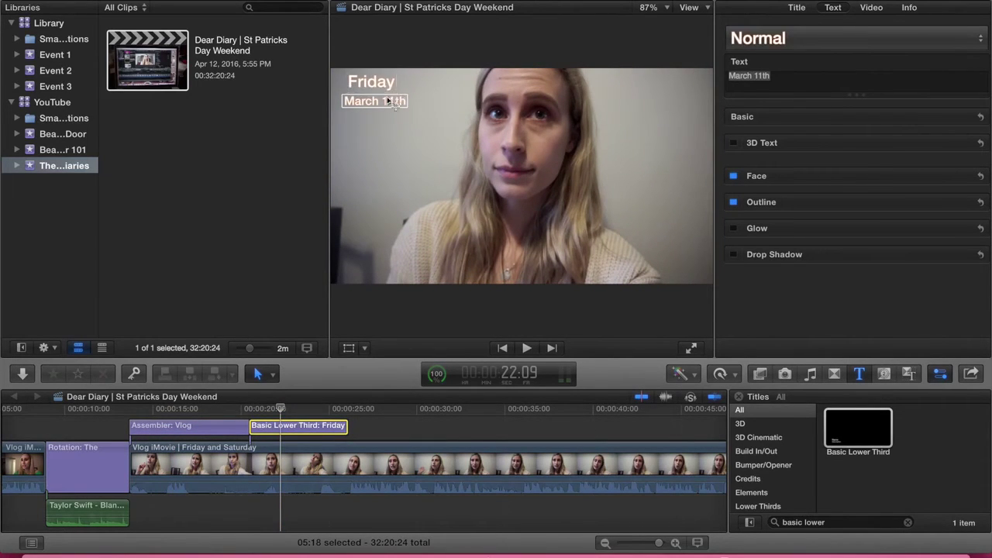
Locate the "Saturday March 12th" title in the project and play the section where it appears.
drag(657, 543, 644, 542)
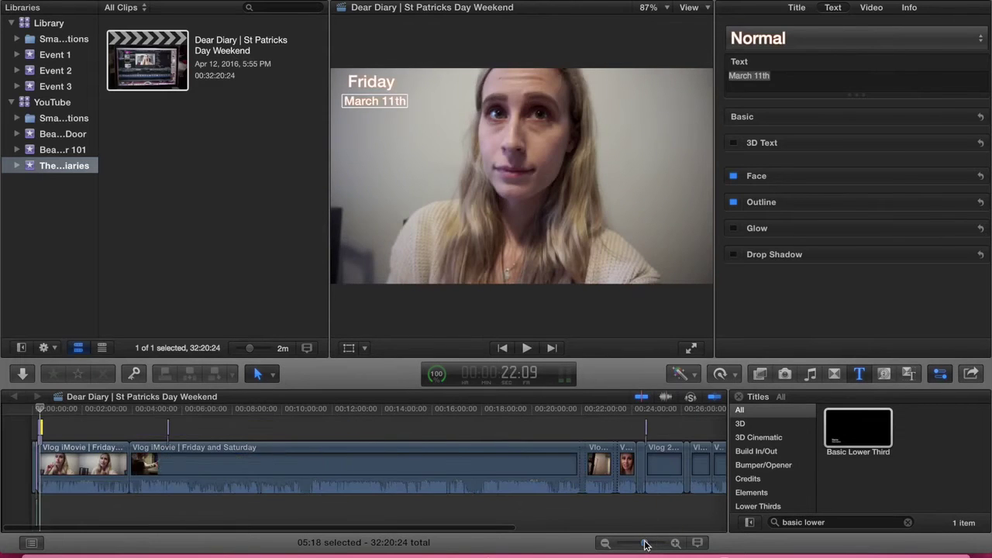
click(166, 416)
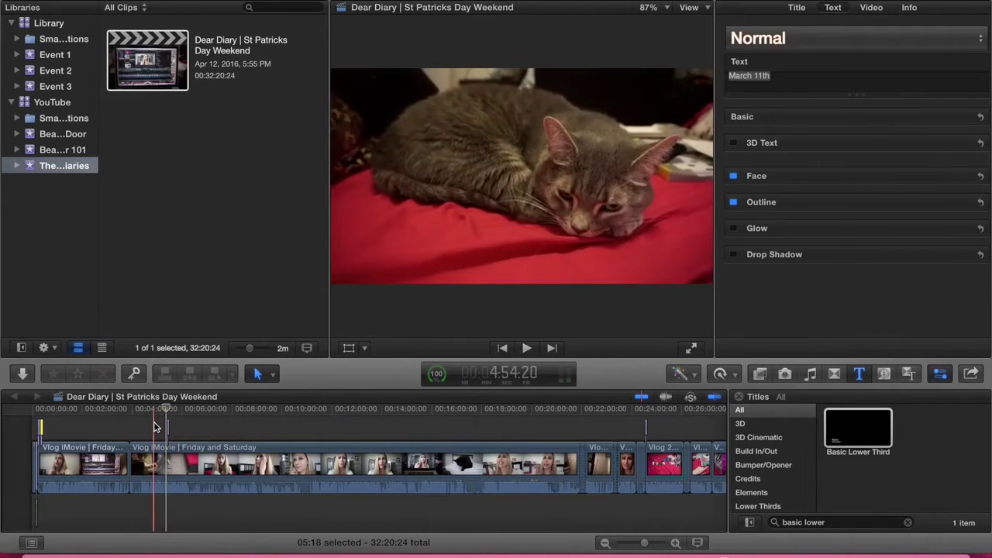
click(166, 425)
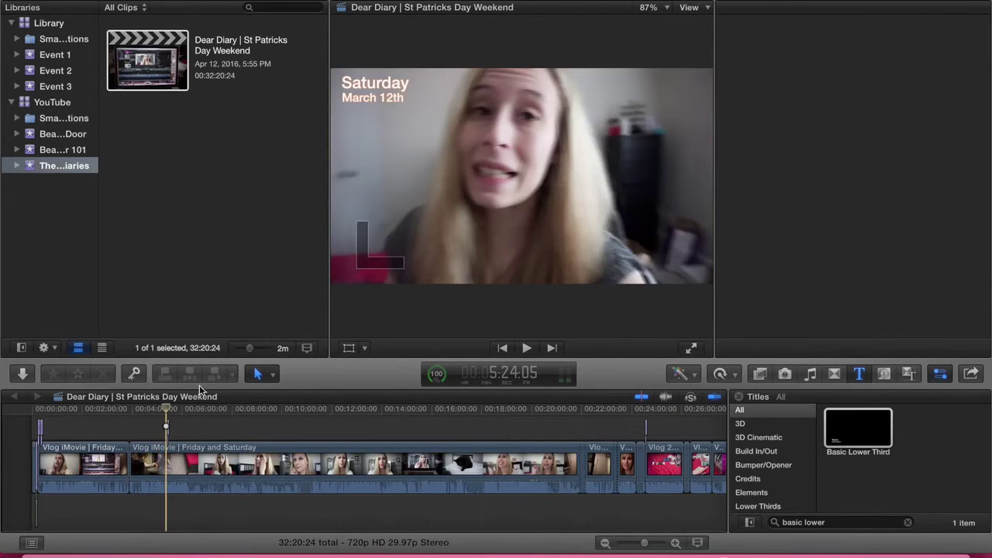
click(526, 348)
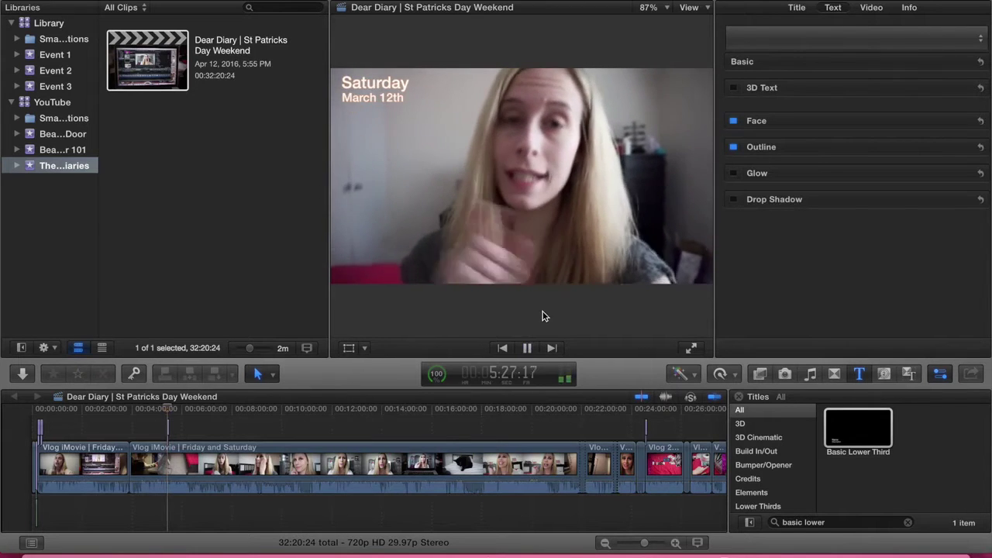
click(526, 348)
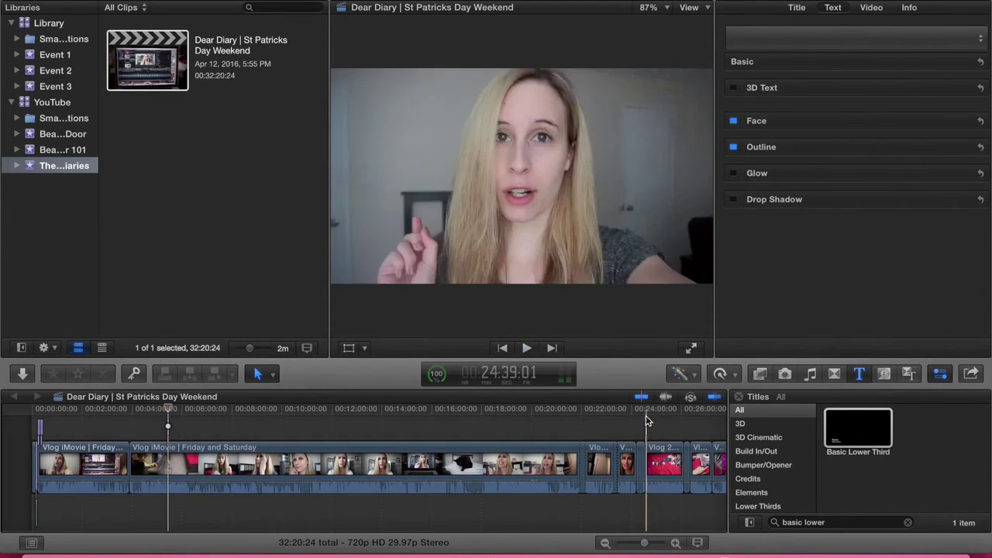
Play the section of the project where the "Sunday March 13th" title appears.
click(644, 413)
click(529, 348)
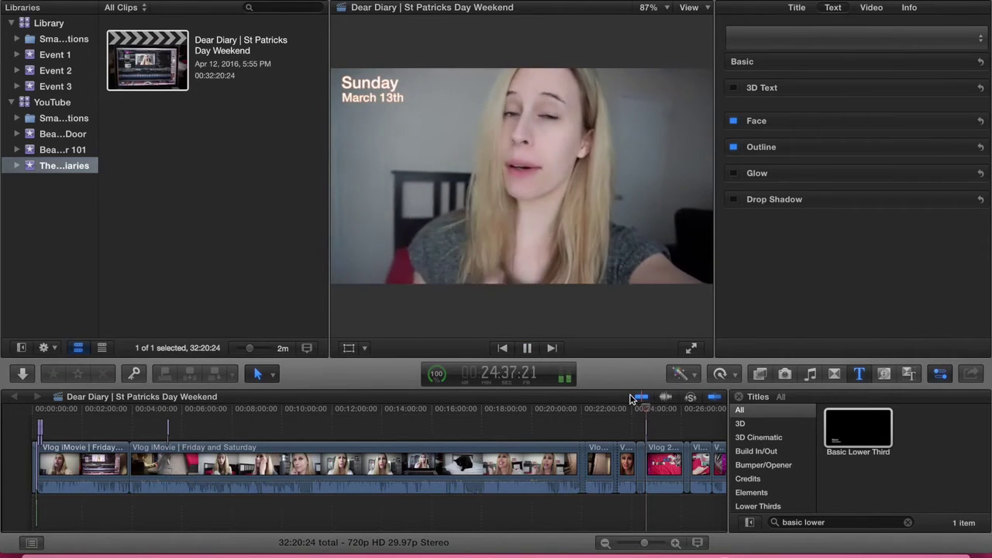
click(526, 348)
Move the playhead to the end screen after the last Vlog 2 iMovie clip and select its Test7 background image.
mouse_move(640, 544)
mouse_down()
mouse_move(631, 542)
mouse_move(644, 547)
mouse_up()
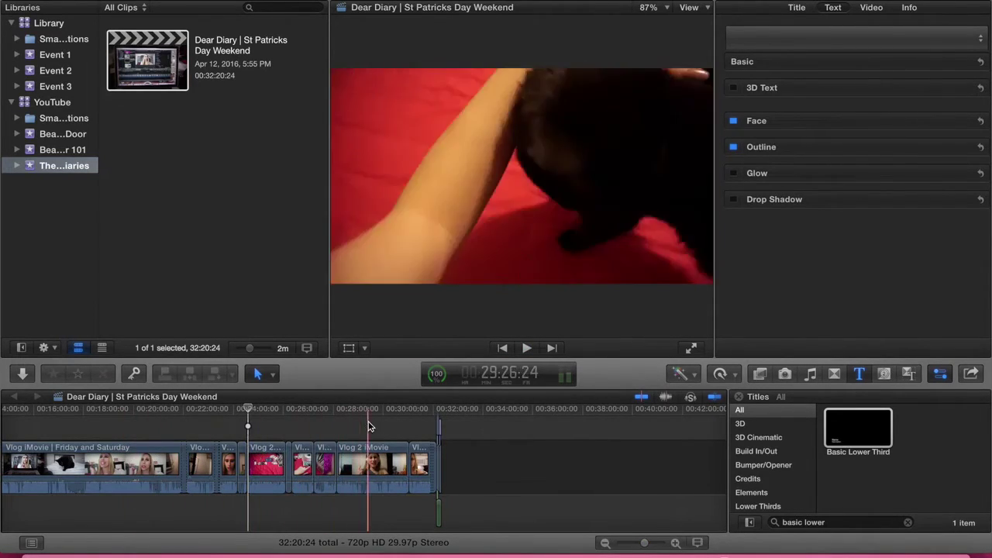
click(430, 424)
mouse_move(649, 544)
mouse_down()
mouse_move(660, 543)
mouse_move(632, 543)
mouse_up()
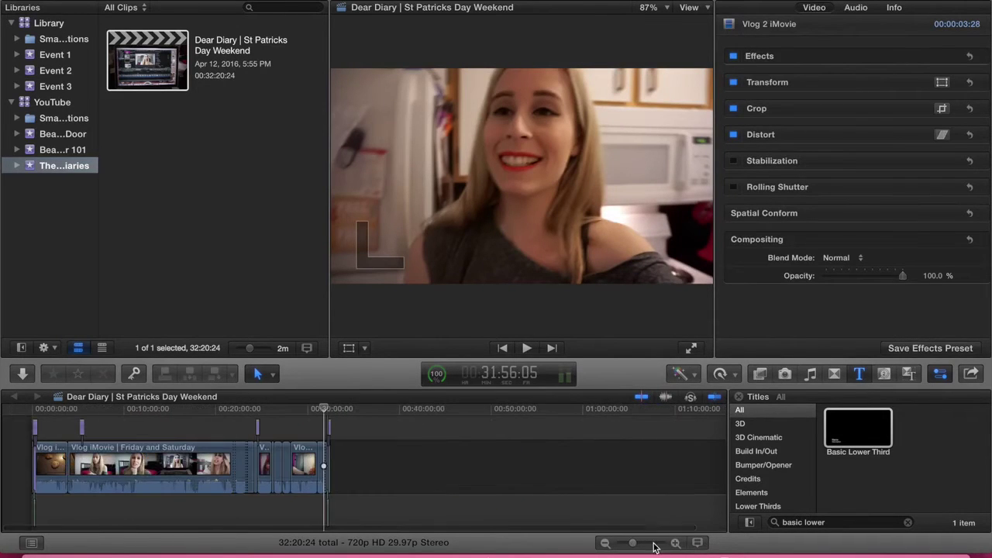
click(652, 543)
click(359, 412)
mouse_move(654, 542)
mouse_down()
mouse_move(639, 543)
mouse_move(657, 543)
mouse_up()
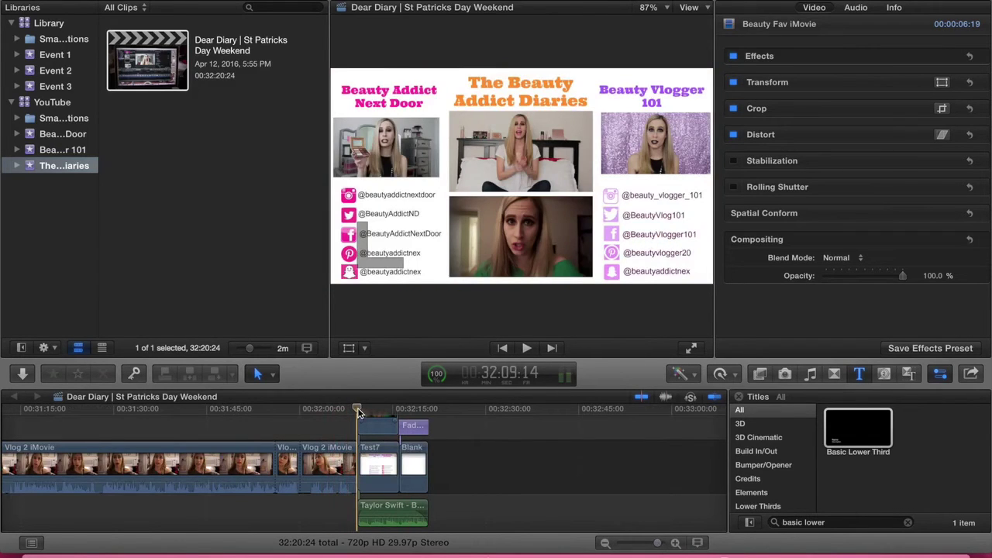
click(378, 464)
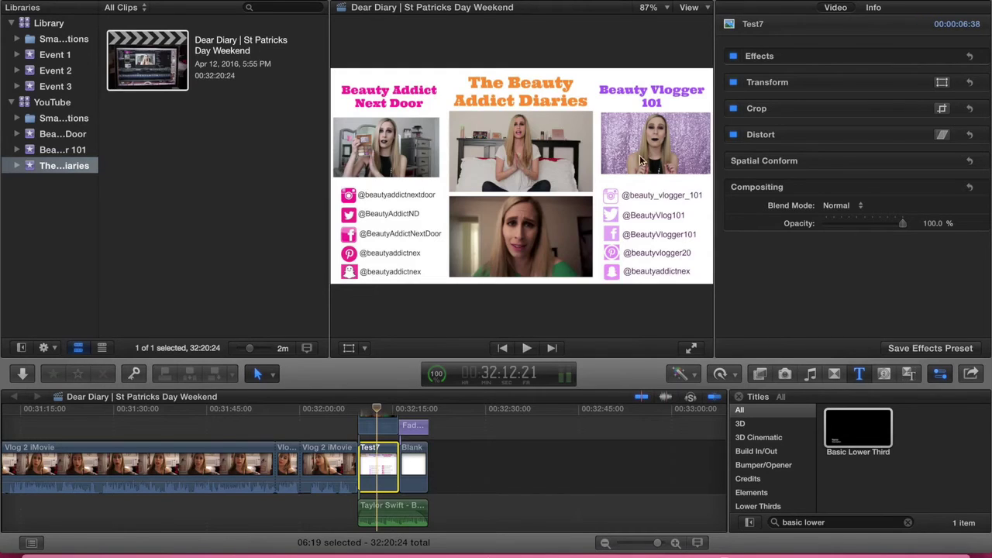
Inspect the Transform framing of the stacked Beauty Fav iMovie and BV1 Final Cut Pro clips on the end screen.
click(469, 415)
click(385, 473)
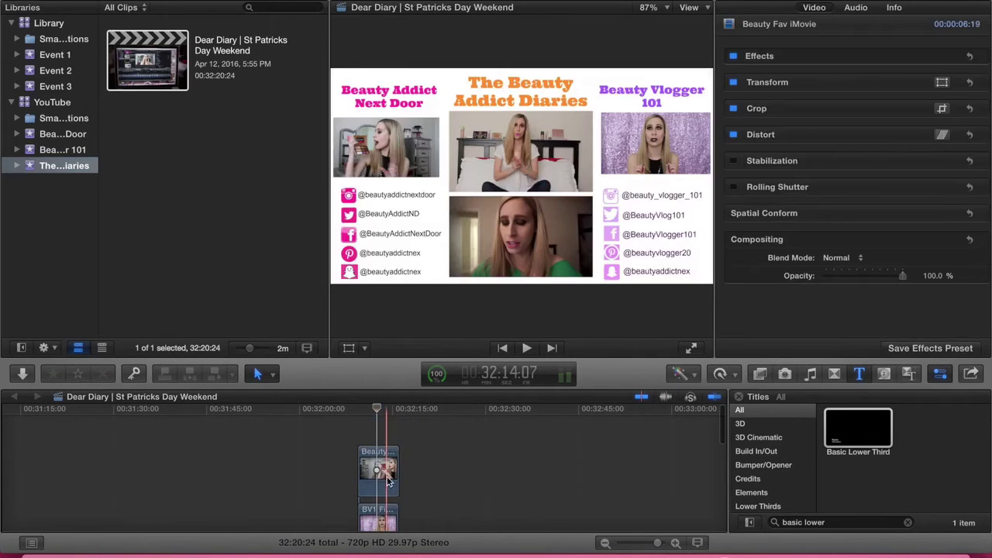
click(349, 351)
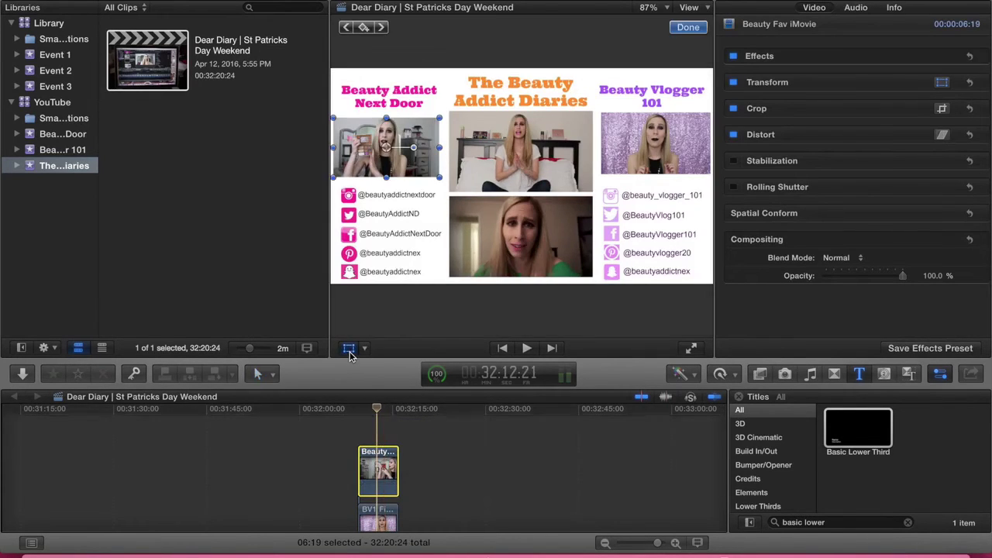
click(349, 351)
click(377, 513)
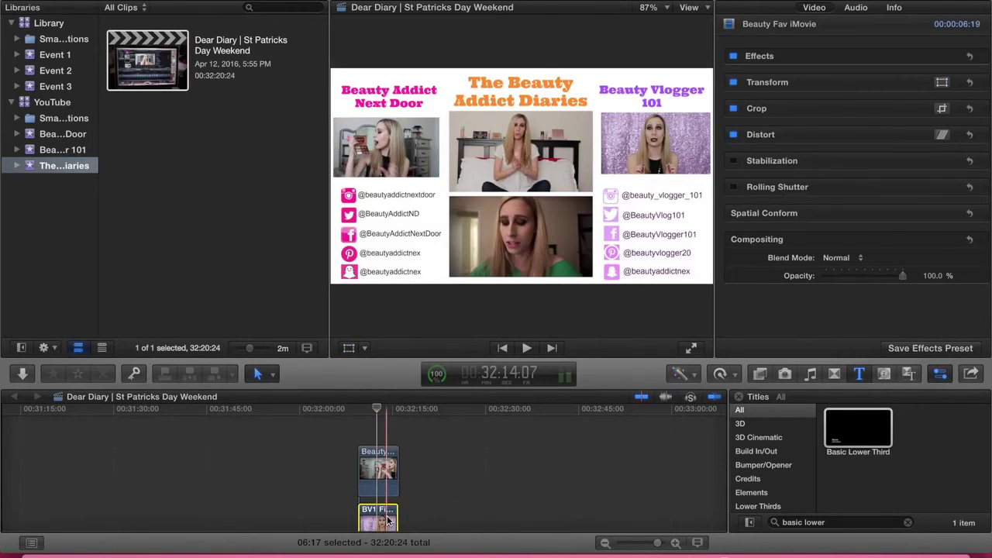
click(349, 352)
click(349, 351)
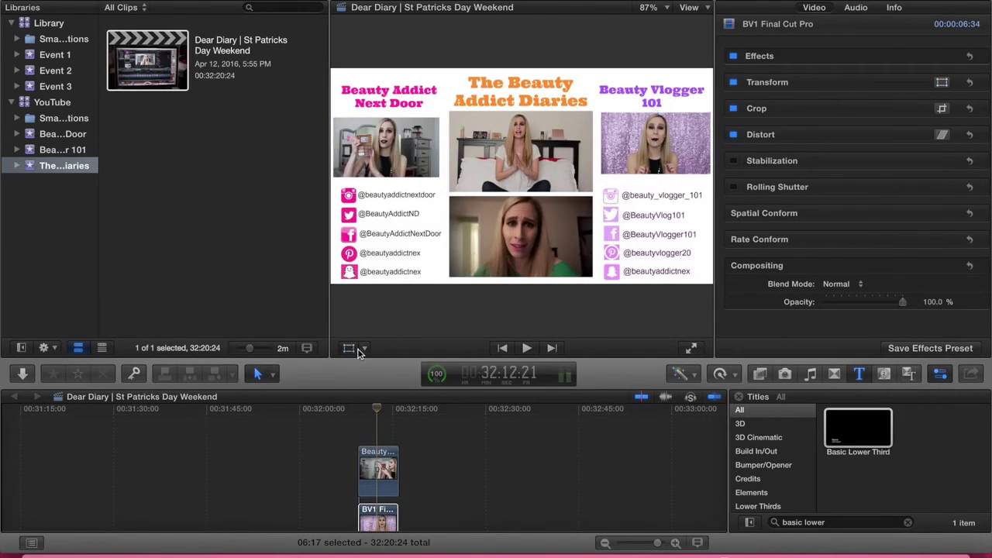
Select the stacked Vlog iMovie | Friday and Saturday clip on the end screen and inspect its Transform framing.
click(695, 486)
scroll(689, 504, down, 5)
drag(722, 512, 720, 479)
click(379, 455)
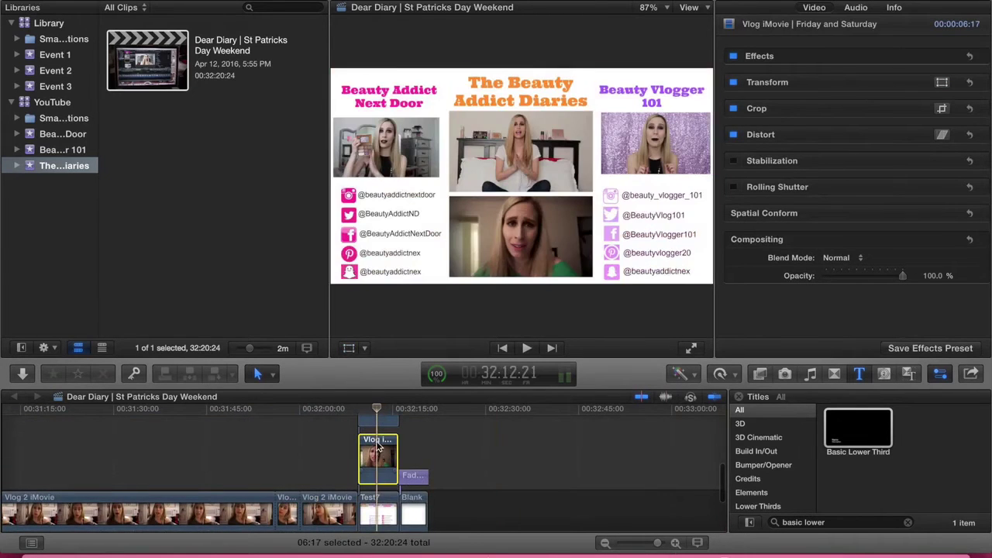
click(349, 351)
click(645, 476)
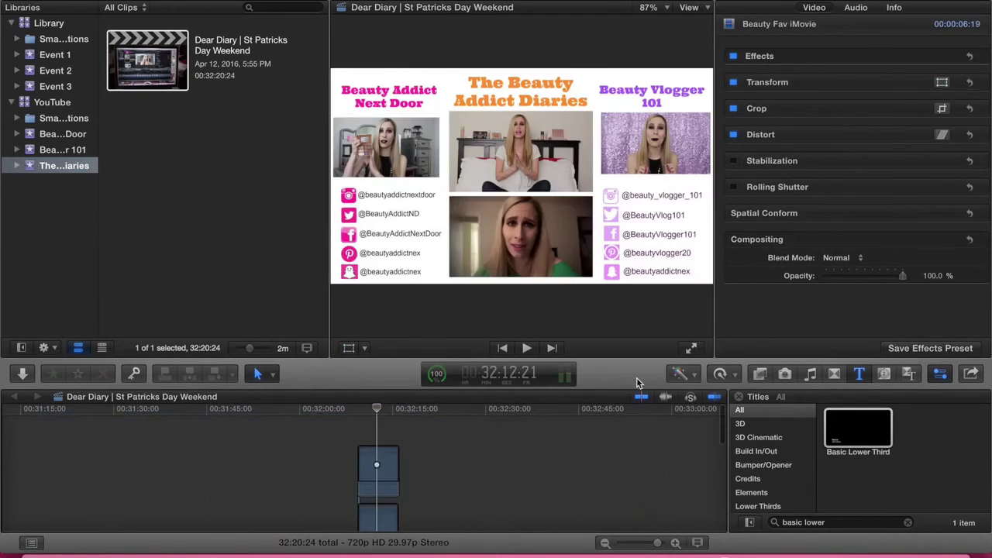
Move the playhead to the "Thank you for watching!" card and select its Blank background clip.
drag(722, 425, 722, 443)
scroll(719, 468, down, 5)
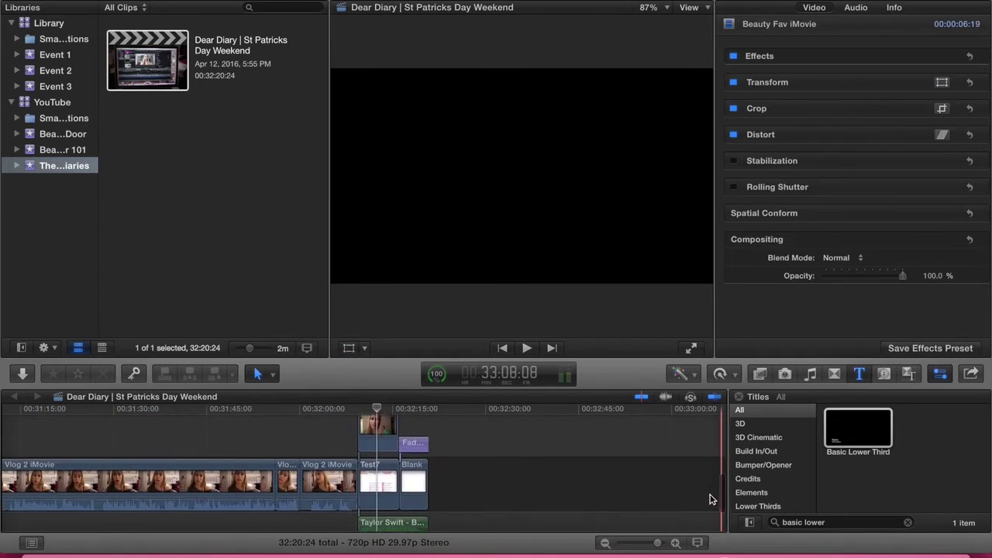
drag(375, 407, 408, 419)
click(411, 465)
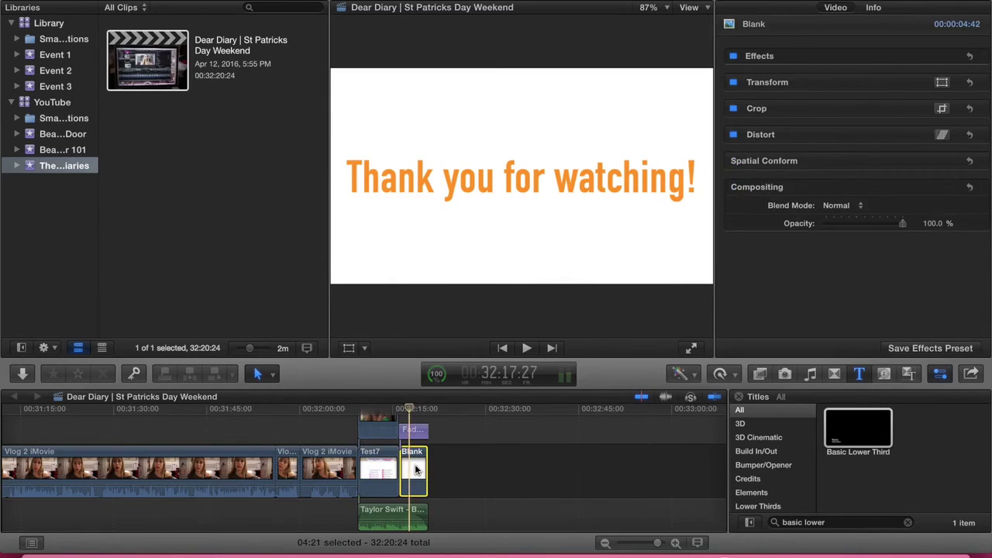
Search the Backgrounds generators for "blank" and clear the search.
click(907, 375)
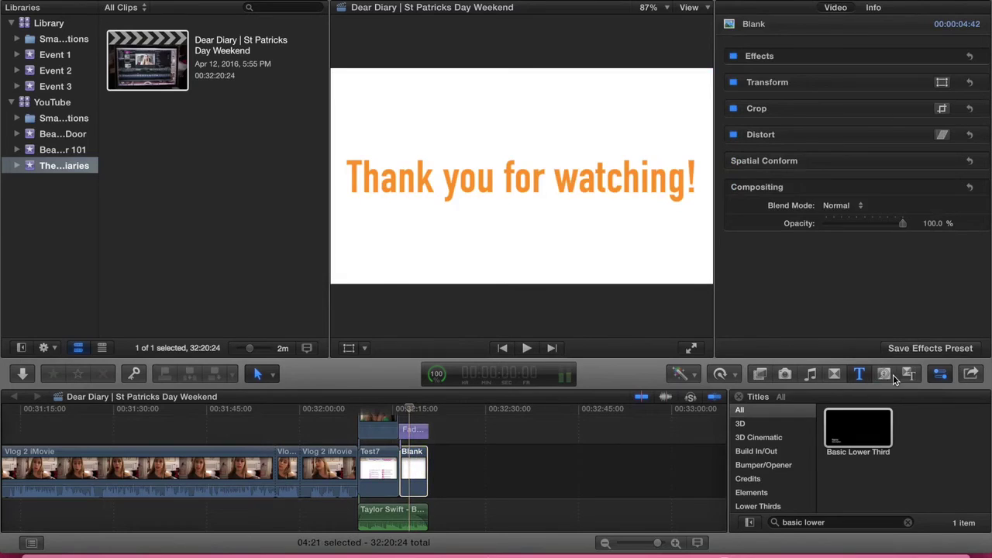
click(884, 374)
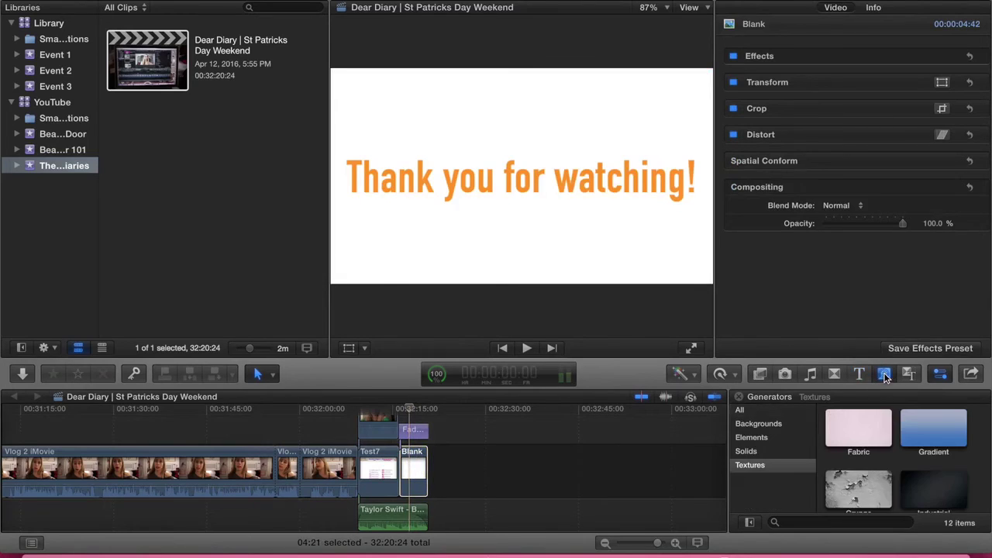
click(763, 423)
click(809, 521)
text(blank)
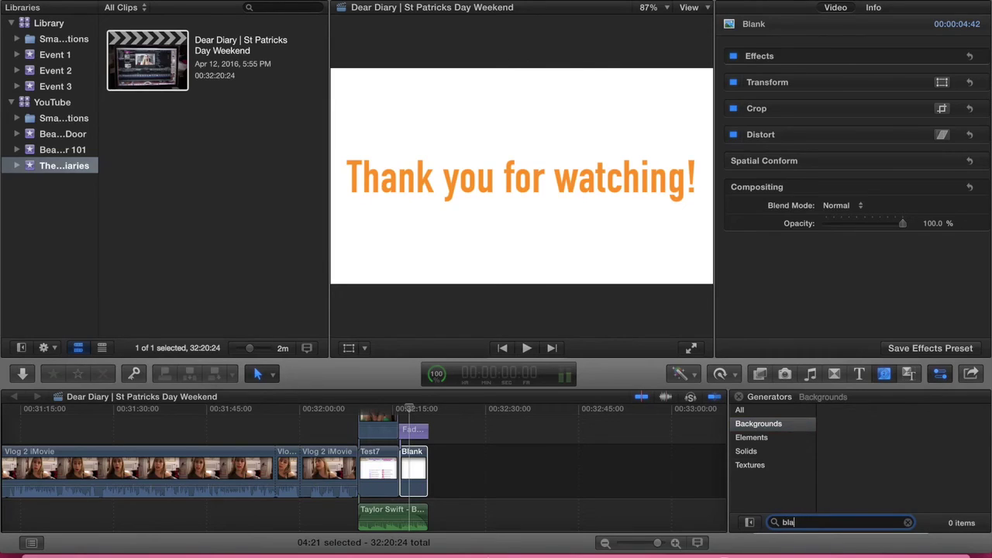
key(BackSpace)
key(BackSpace)
key(BackSpace)
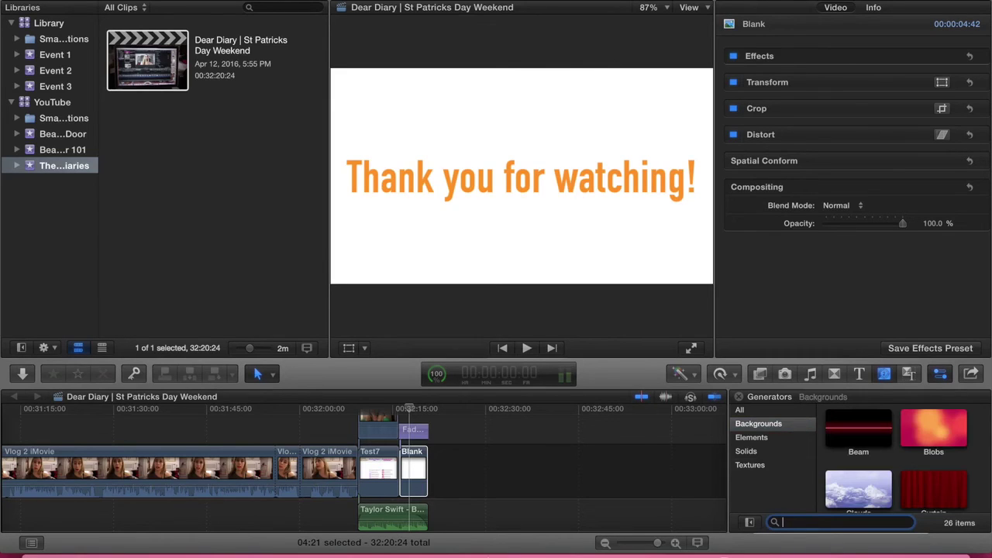
Look through the Solids generators, including Whites and Vivid, for a plain background like the Blank clip.
click(748, 451)
click(937, 494)
click(930, 444)
click(855, 432)
click(857, 490)
click(913, 487)
scroll(913, 487, down, 2)
click(914, 486)
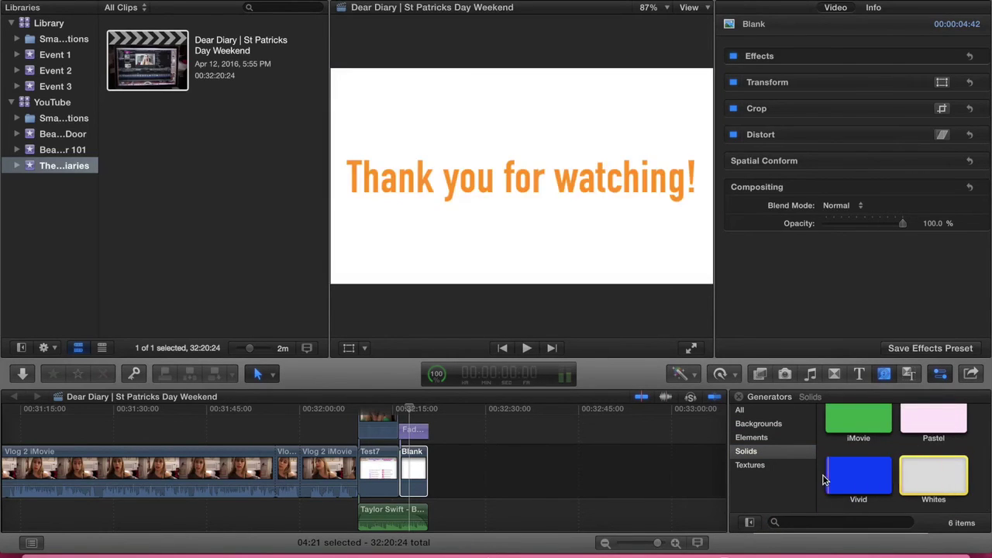
click(824, 474)
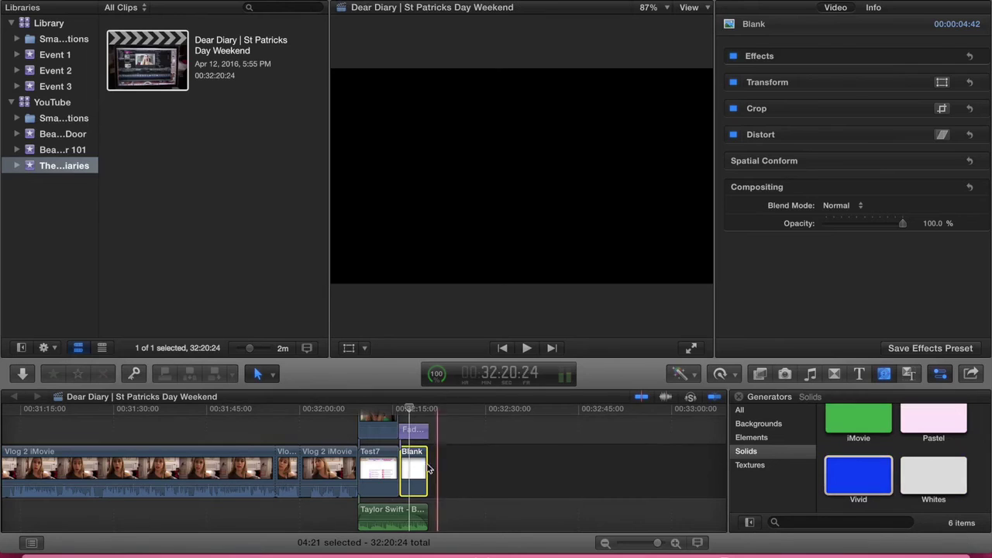
Select the "Thank you for watching!" title, search the title library for "fade", and review the change from end screen to card.
click(416, 432)
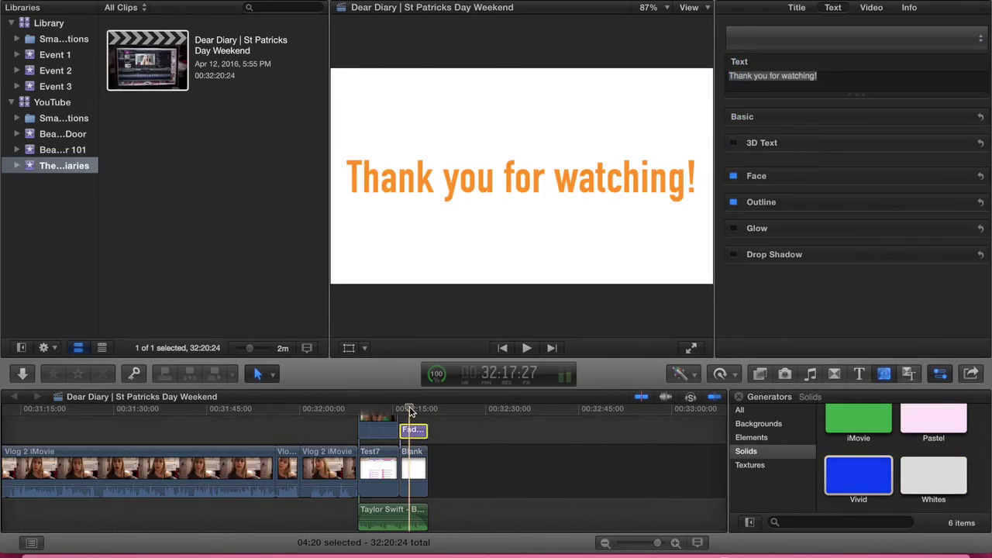
click(858, 375)
click(845, 522)
text(tade)
click(496, 478)
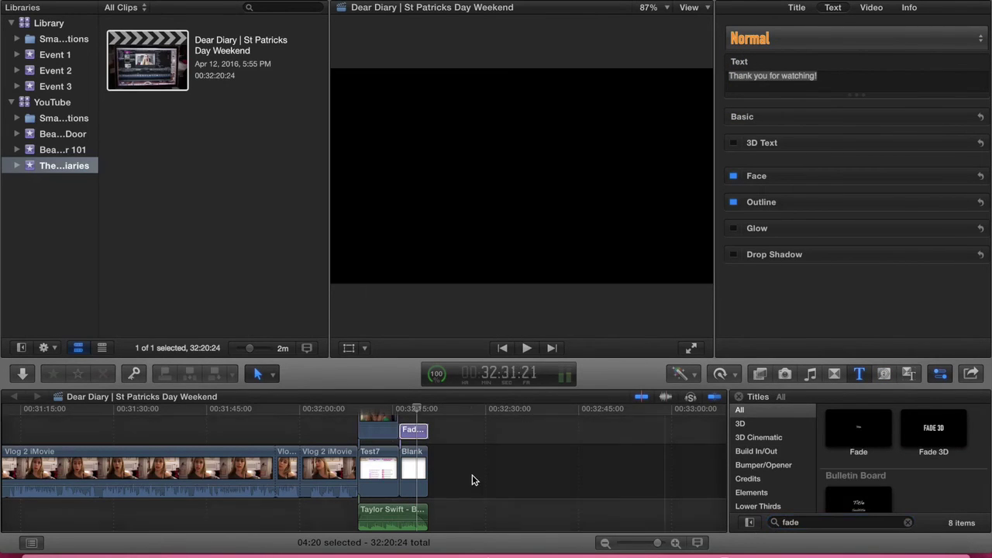
drag(421, 408, 385, 434)
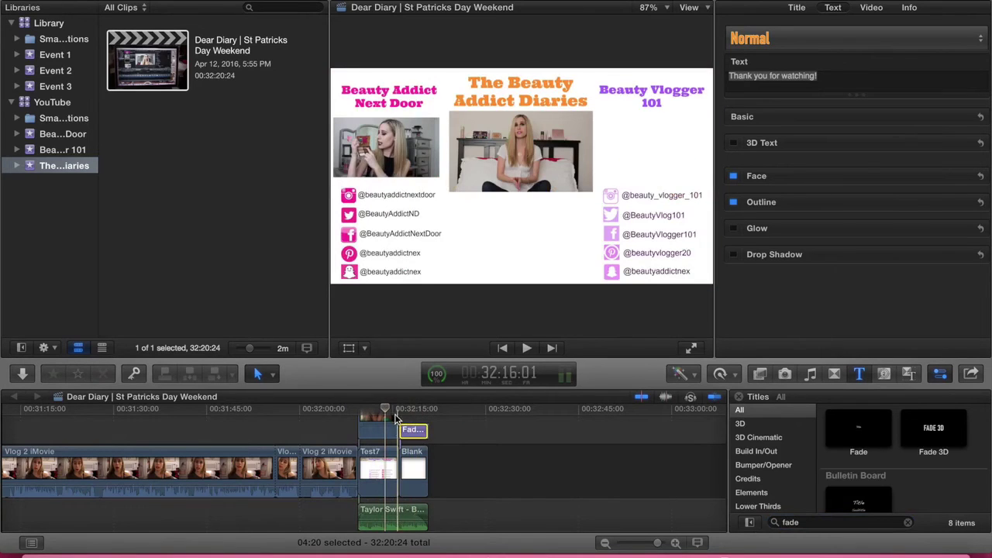
click(414, 409)
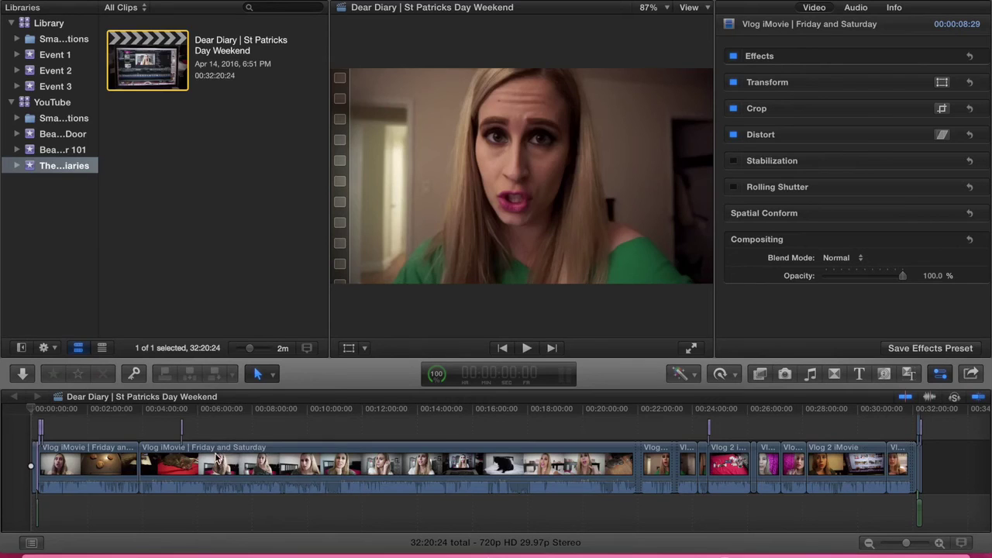
Select the Sunday title above the Vlog 2 clip in the full project timeline.
click(709, 429)
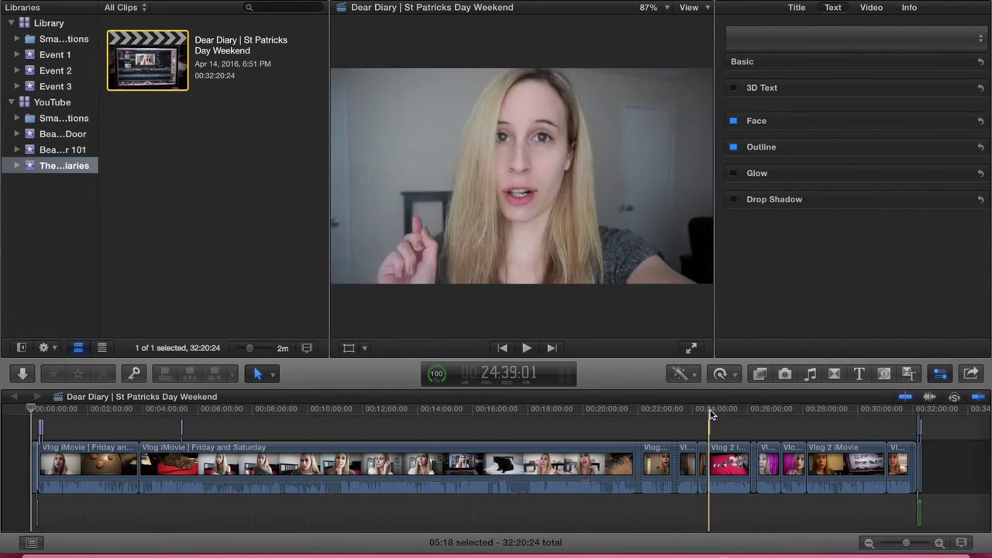